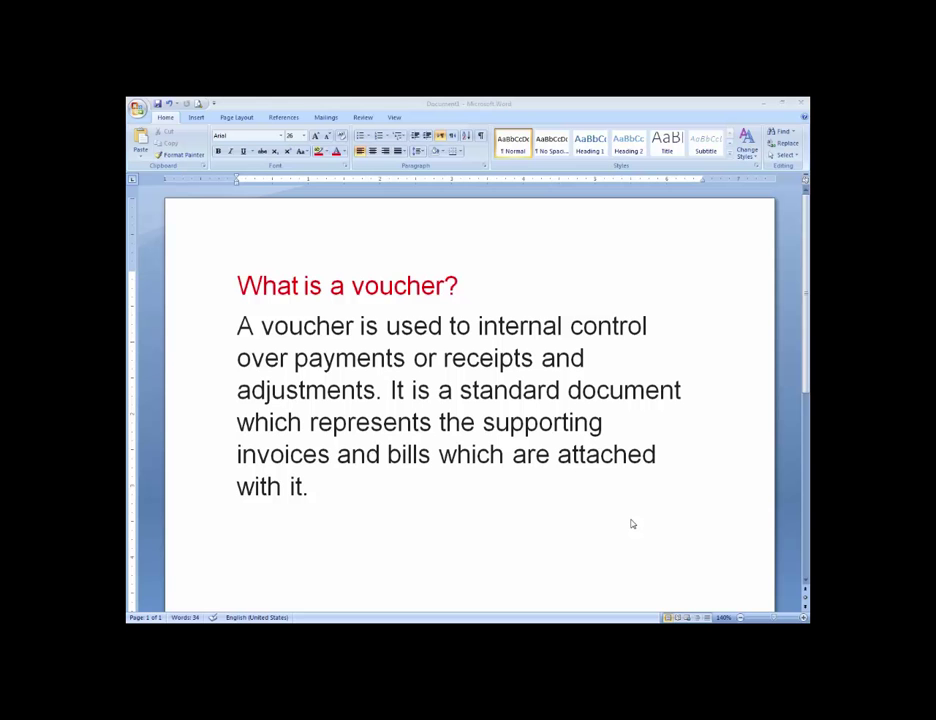
Leave the Word voucher explanation and switch to the Excel & Accounting folder window
{"action": "left_click", "coordinate": [365, 495]}
{"action": "key", "text": "alt+Tab"}
{"action": "key", "text": "alt+Tab"}
{"action": "key", "text": "alt+Tab"}
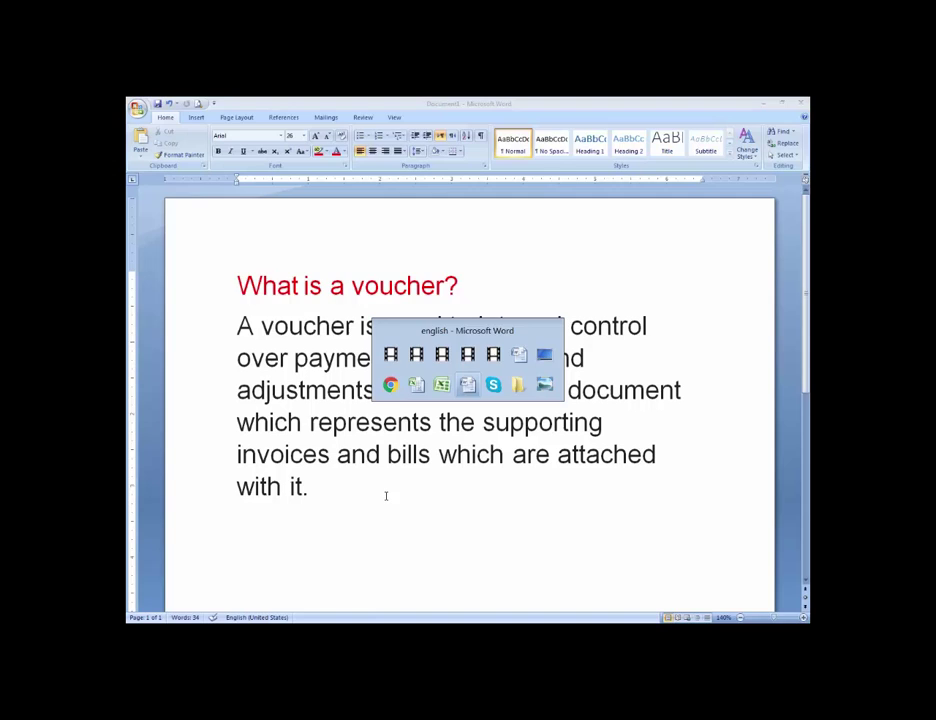
{"action": "key", "text": "alt+Tab"}
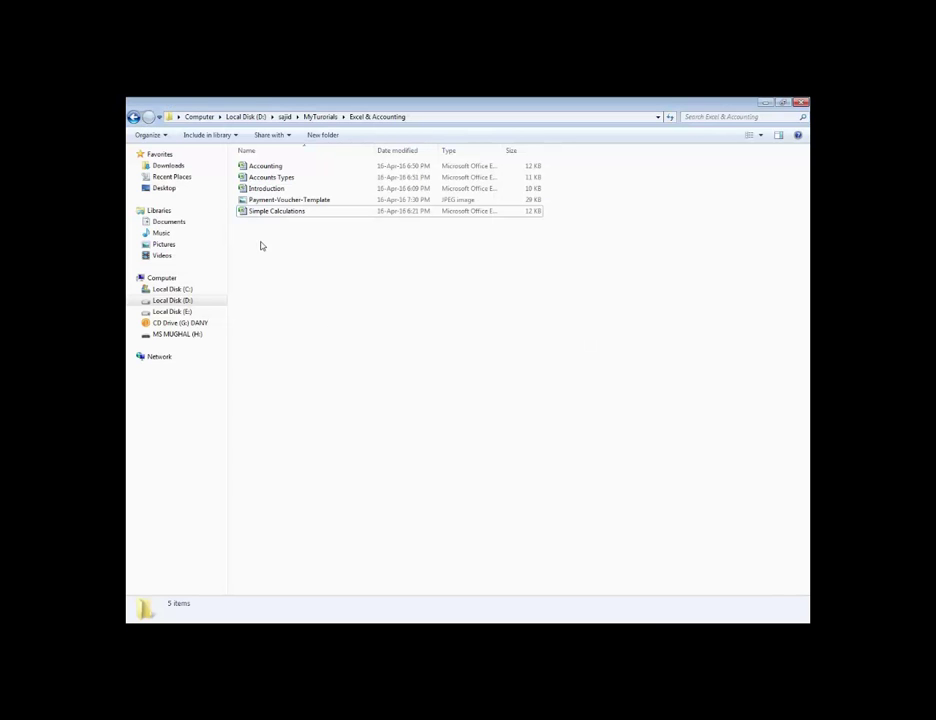
Create a new Excel worksheet named Vouchers in the Excel & Accounting folder
{"action": "right_click", "coordinate": [274, 247]}
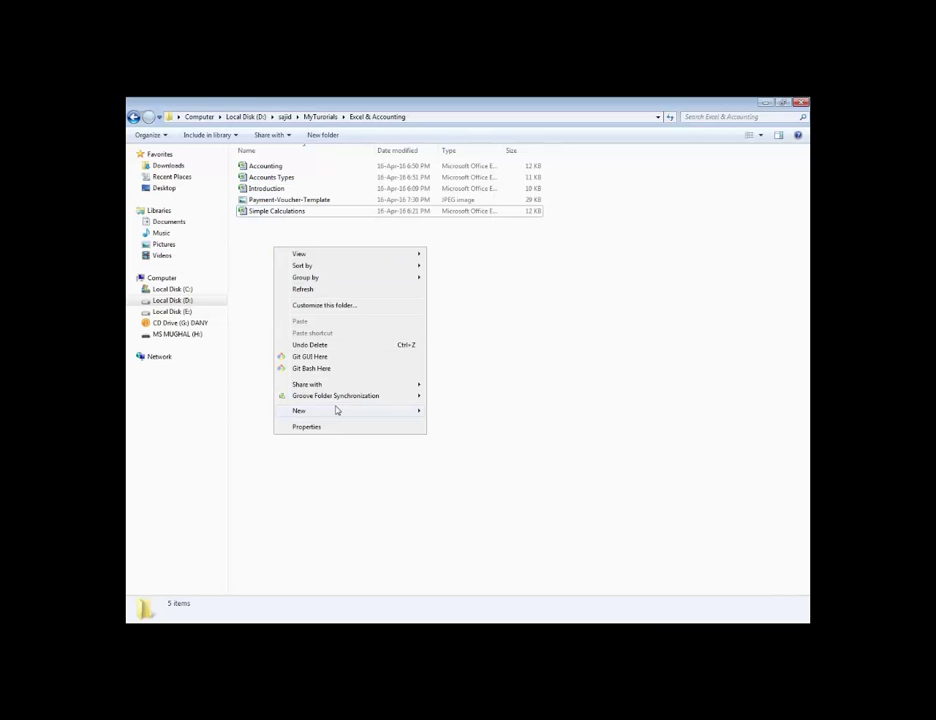
{"action": "mouse_move", "coordinate": [299, 410]}
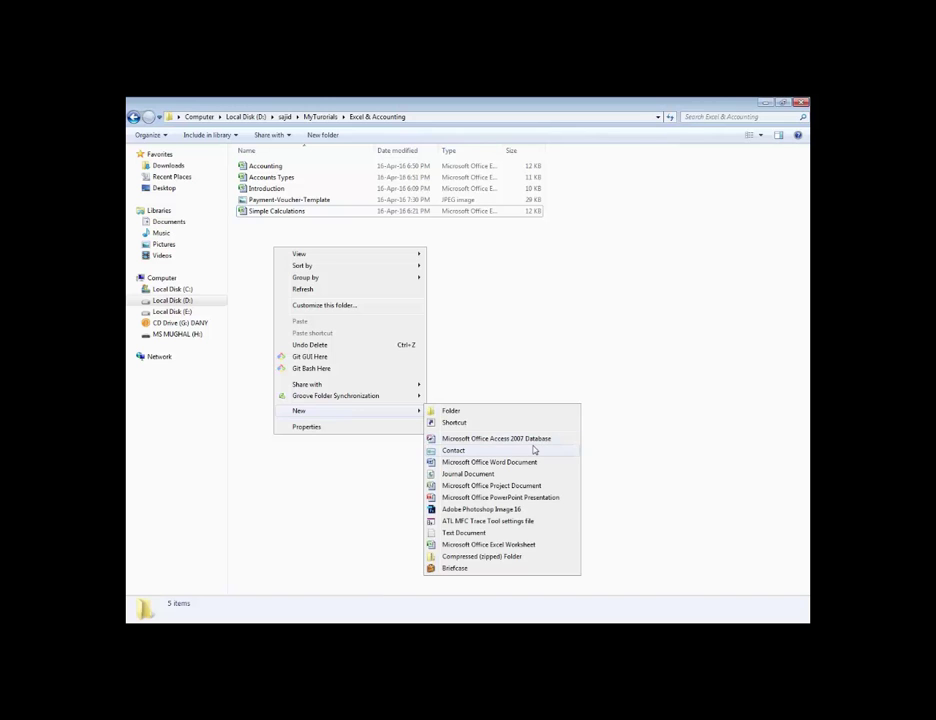
{"action": "left_click", "coordinate": [489, 545]}
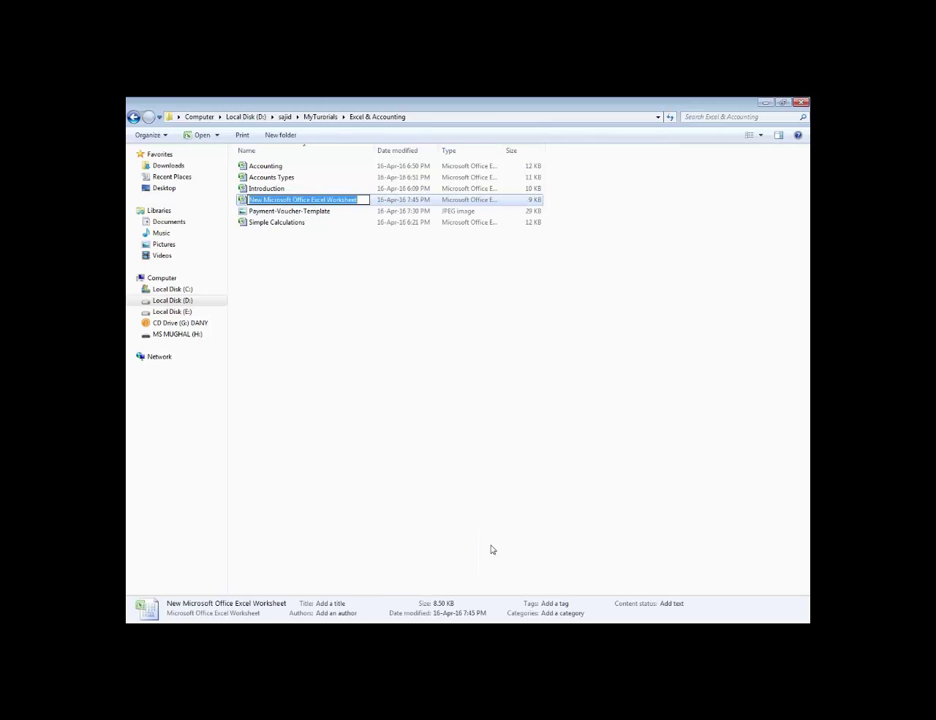
{"action": "type", "text": "Vouchers"}
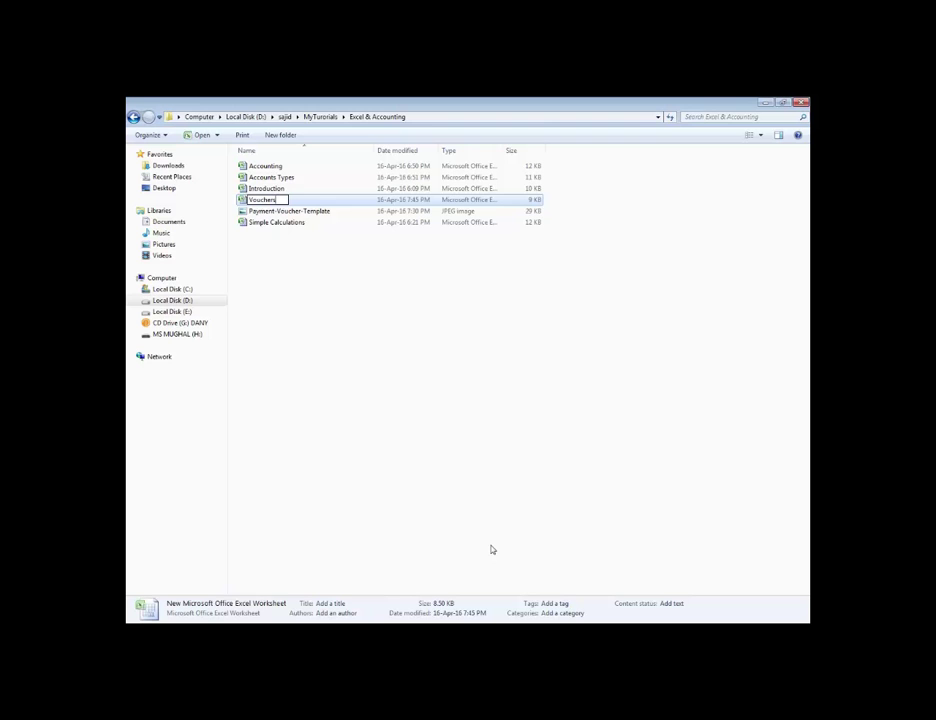
{"action": "key", "text": "Return"}
{"action": "key", "text": "Return"}
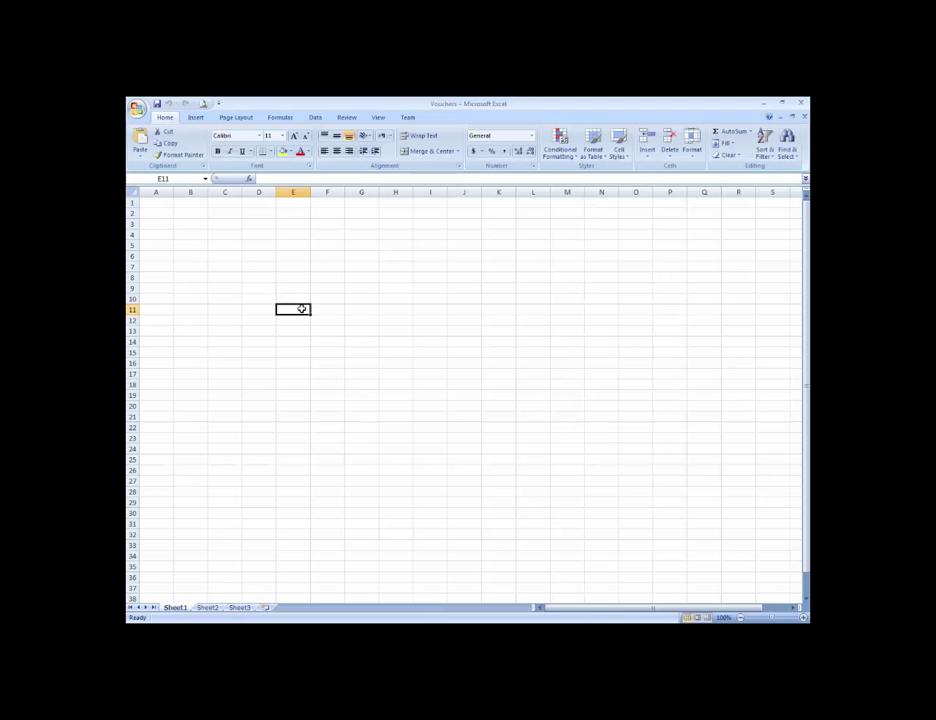
Enter the heading HOT Foods in cell C3
{"action": "key", "text": "Up"}
{"action": "key", "text": "Up"}
{"action": "key", "text": "Up"}
{"action": "key", "text": "Down"}
{"action": "key", "text": "Down"}
{"action": "key", "text": "Down"}
{"action": "key", "text": "Left"}
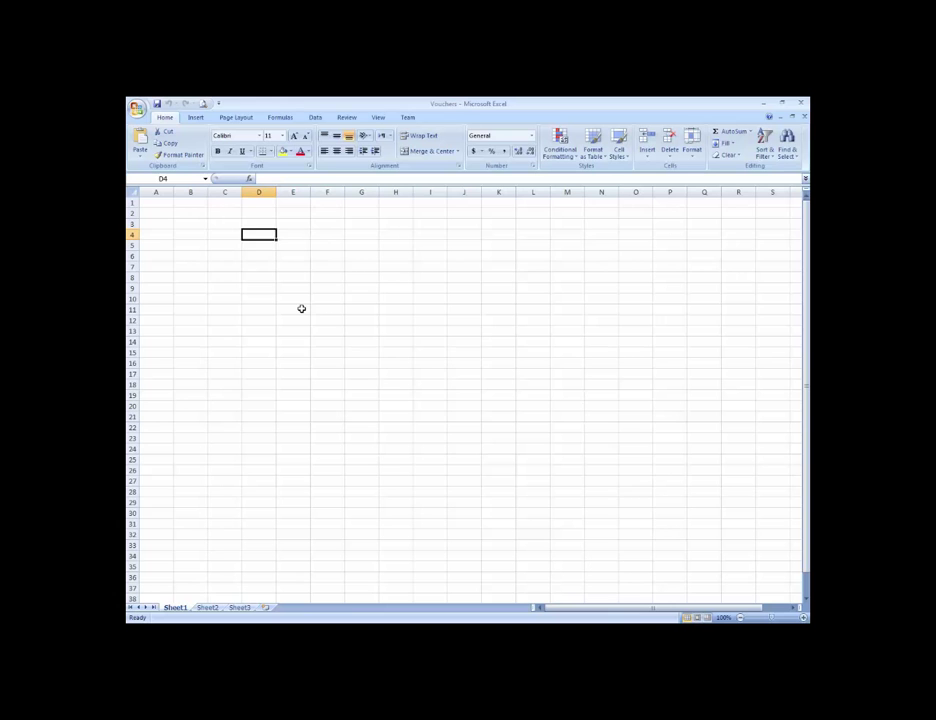
{"action": "key", "text": "Up"}
{"action": "key", "text": "Left"}
{"action": "key", "text": "Left"}
{"action": "key", "text": "Left"}
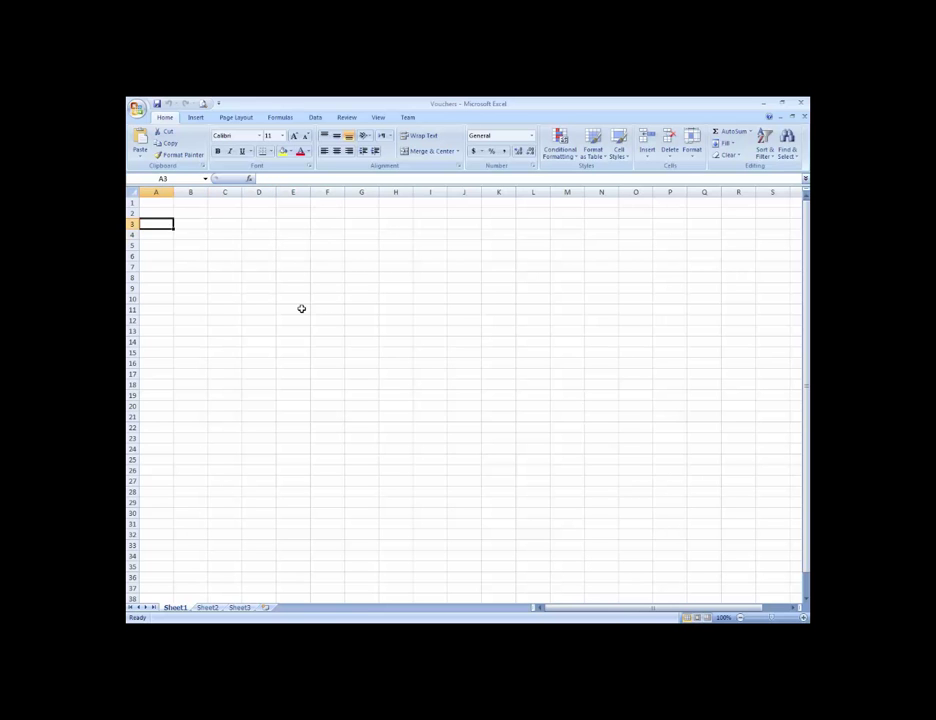
{"action": "key", "text": "Right"}
{"action": "key", "text": "Right"}
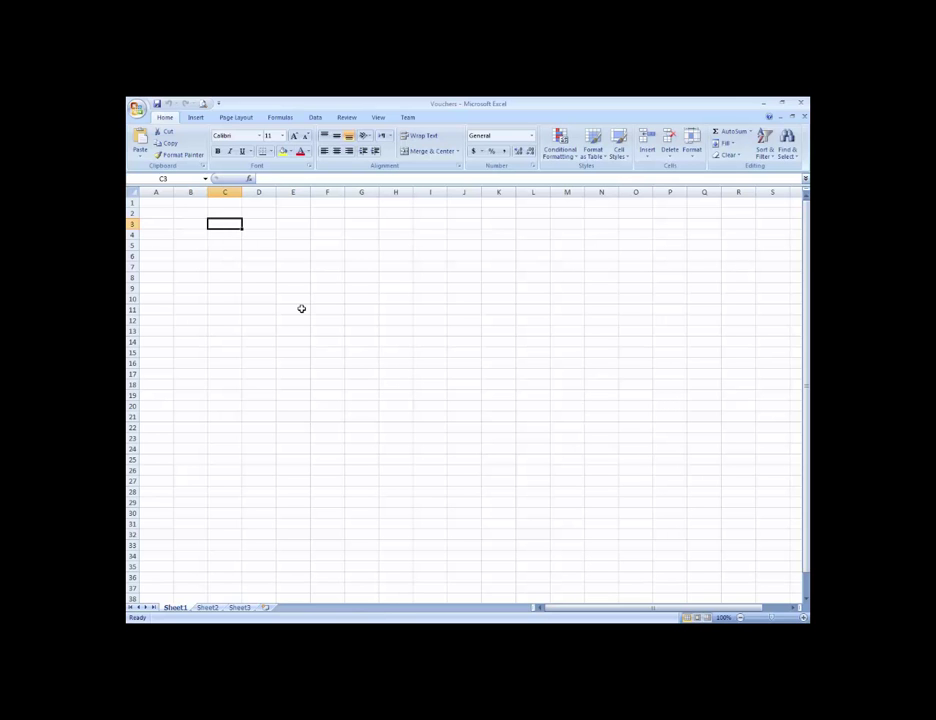
{"action": "type", "text": "HOT F"}
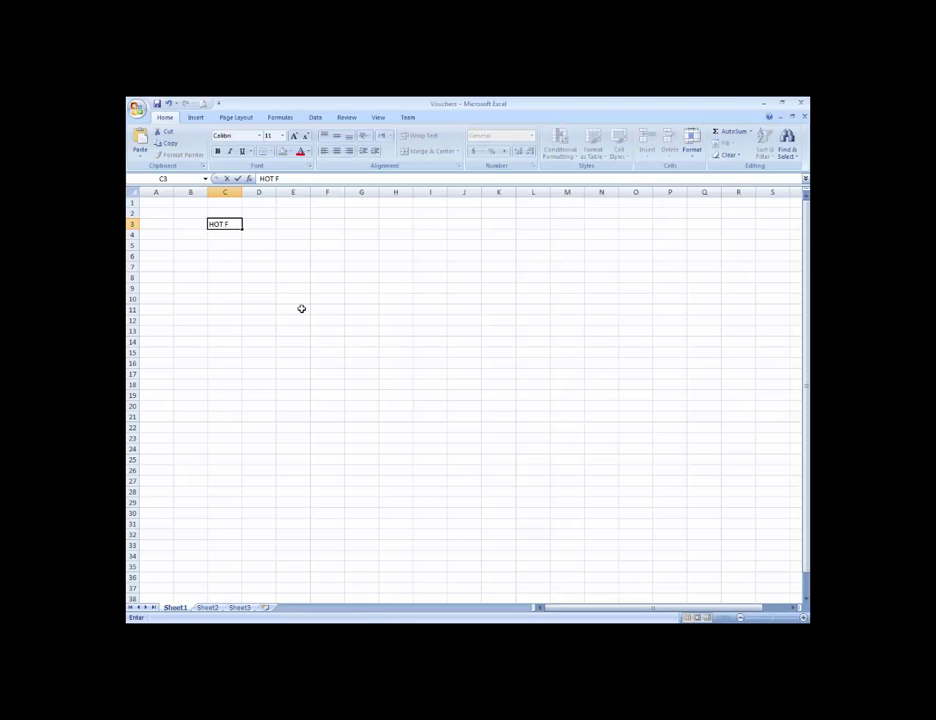
{"action": "type", "text": "oo"}
{"action": "key", "text": "BackSpace"}
{"action": "key", "text": "BackSpace"}
{"action": "type", "text": "oods"}
{"action": "key", "text": "ctrl+Return"}
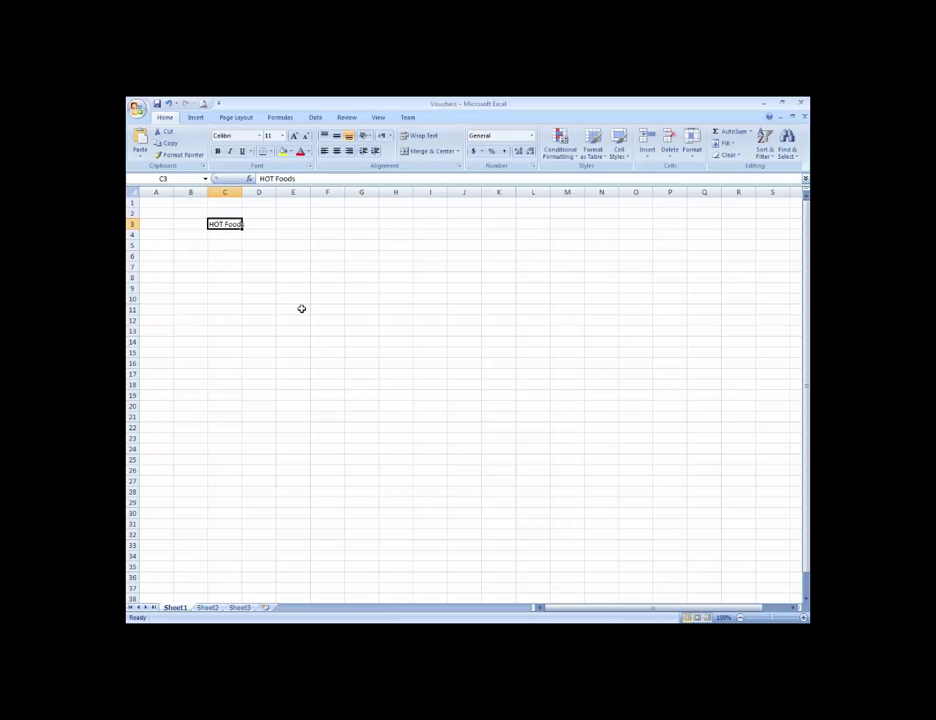
Add the title Voucher in D5 and the Payment/Receipt/Journal label in C6
{"action": "key", "text": "Down"}
{"action": "key", "text": "Down"}
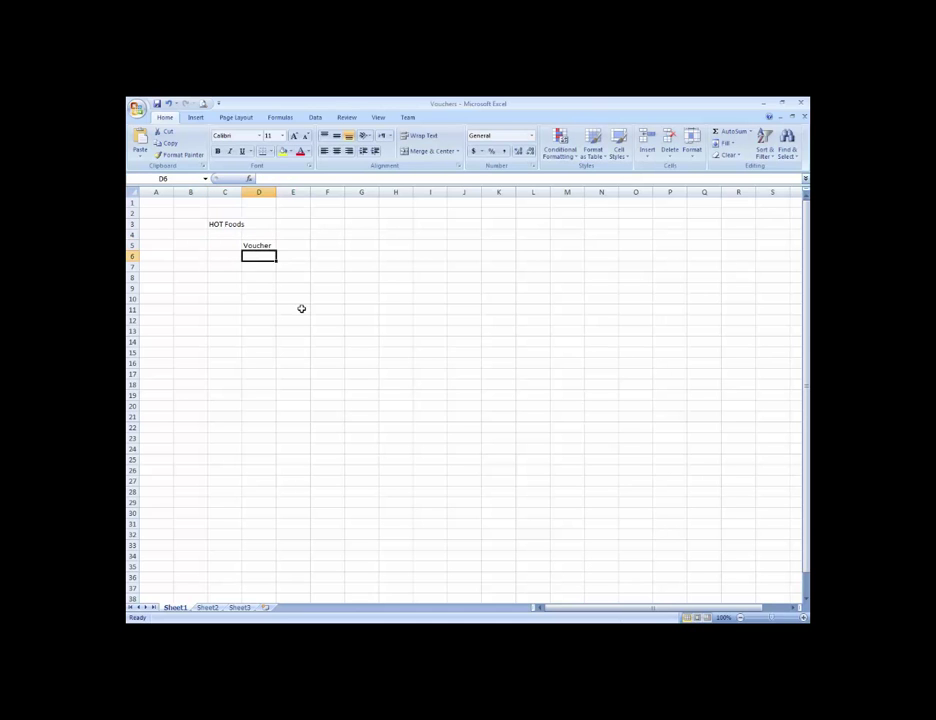
{"action": "key", "text": "Left"}
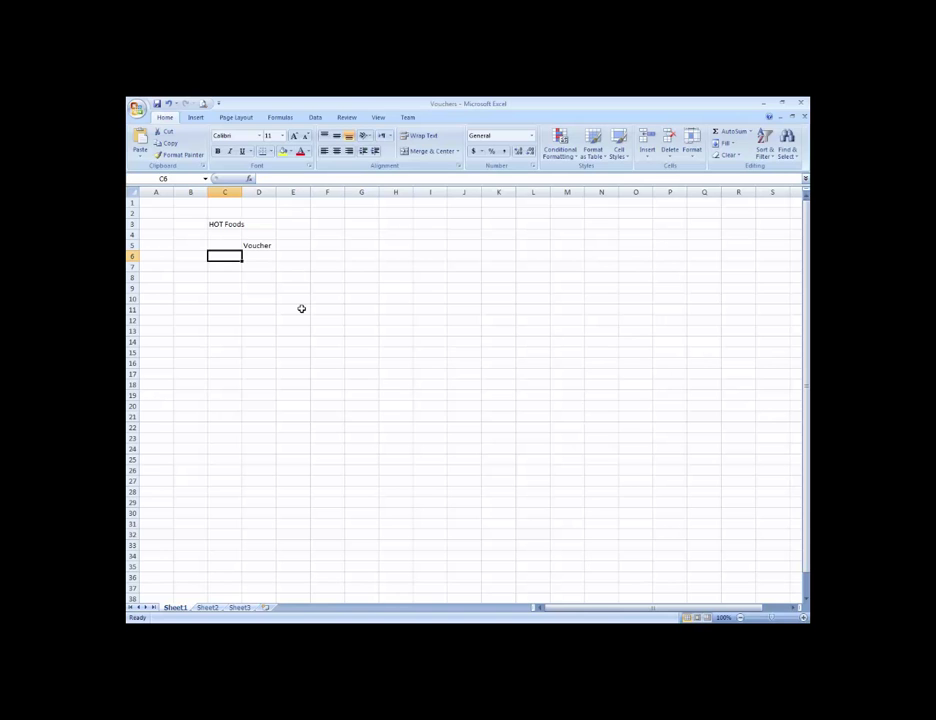
{"action": "type", "text": "Pay"}
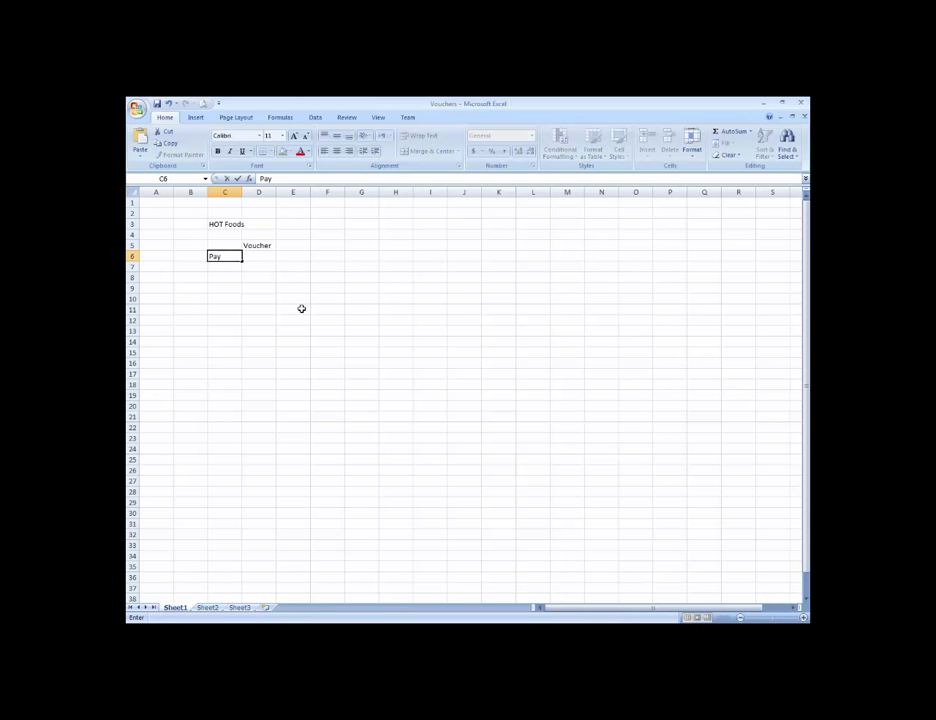
{"action": "type", "text": "ment"}
{"action": "type", "text": "/Rec"}
{"action": "key", "text": "BackSpace"}
{"action": "key", "text": "BackSpace"}
{"action": "type", "text": "ce"}
{"action": "key", "text": "BackSpace"}
{"action": "key", "text": "BackSpace"}
{"action": "type", "text": "ece"}
{"action": "type", "text": "ipt/J"}
{"action": "type", "text": "ournal"}
{"action": "key", "text": "ctrl+Return"}
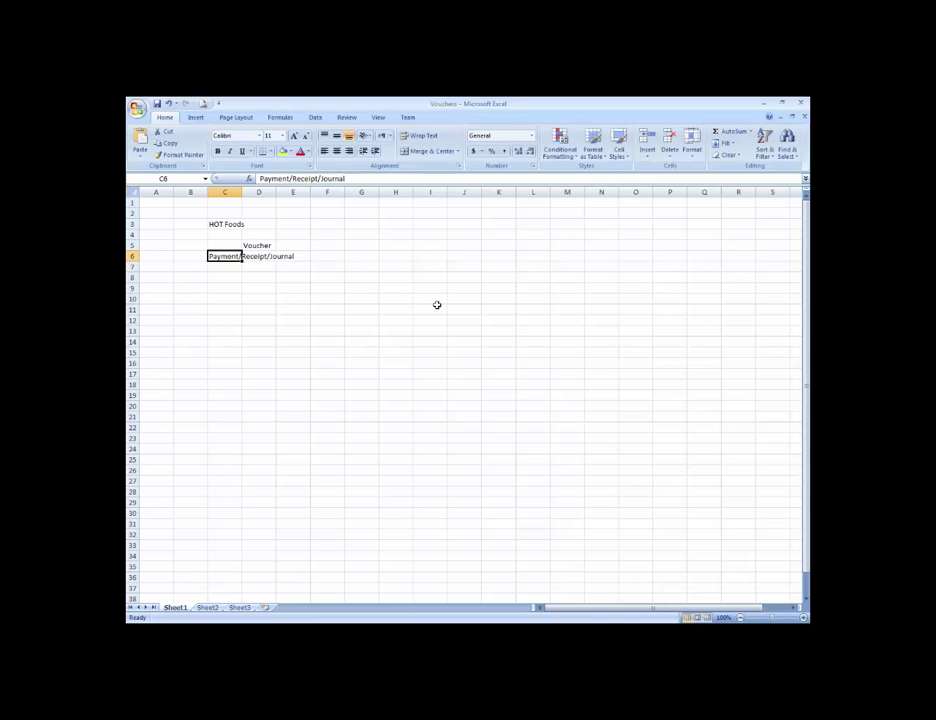
{"action": "key", "text": "Return"}
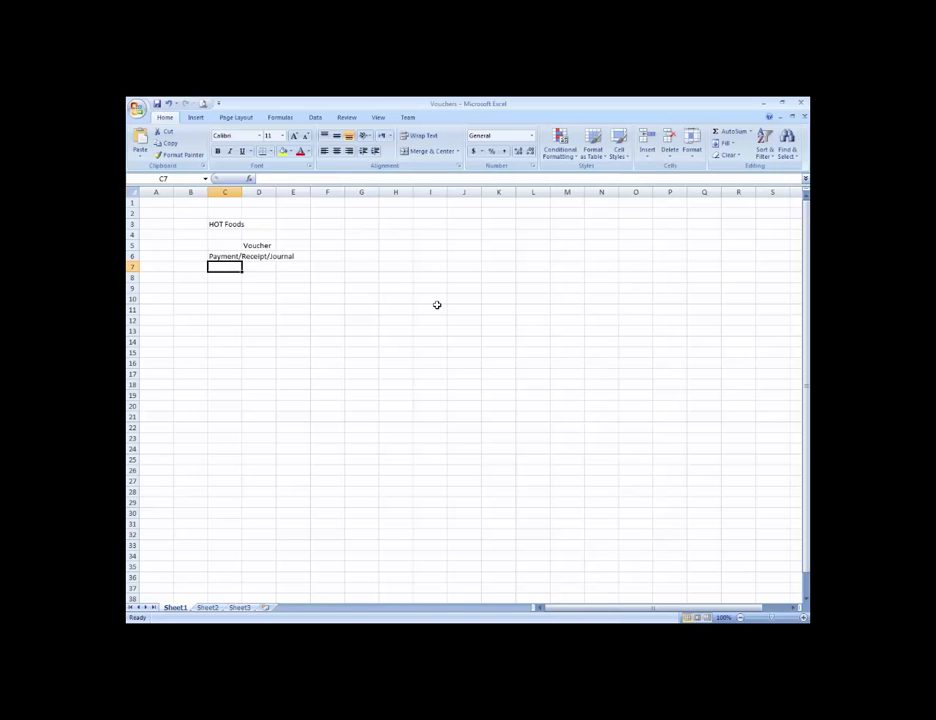
{"action": "key", "text": "Up"}
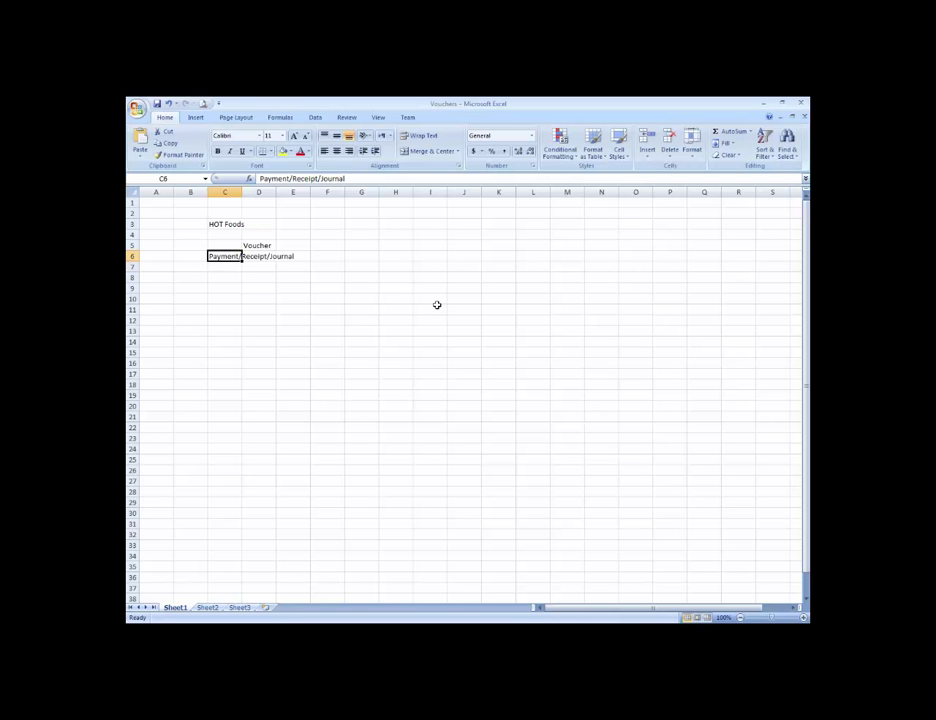
{"action": "key", "text": "Right"}
{"action": "key", "text": "Left"}
{"action": "key", "text": "Down"}
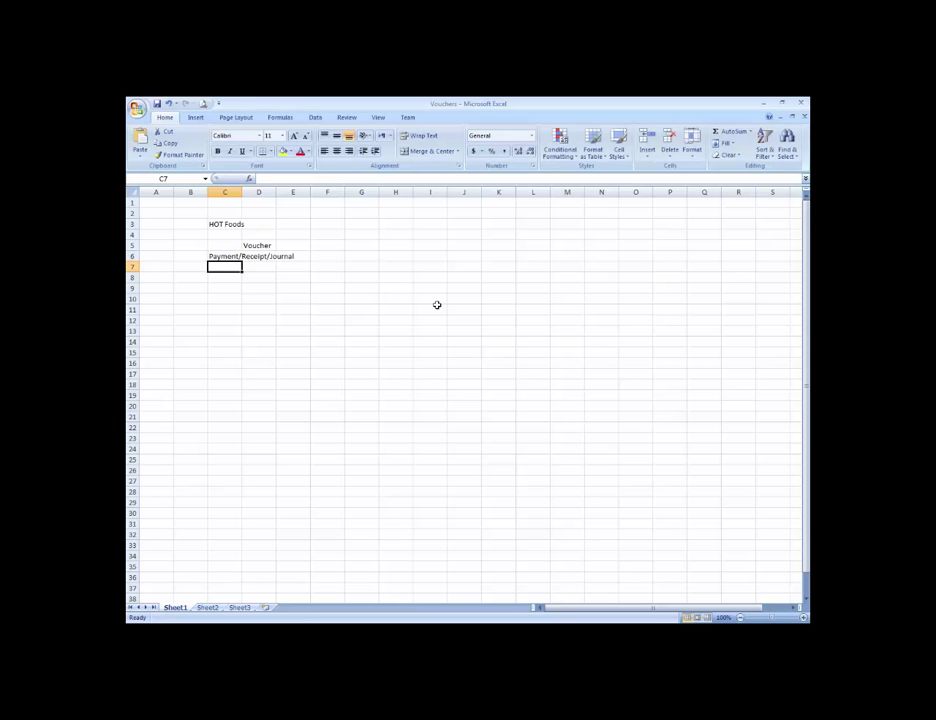
Enter the labels Narration in C7 and Amount in Words in C8
{"action": "type", "text": "Narrat"}
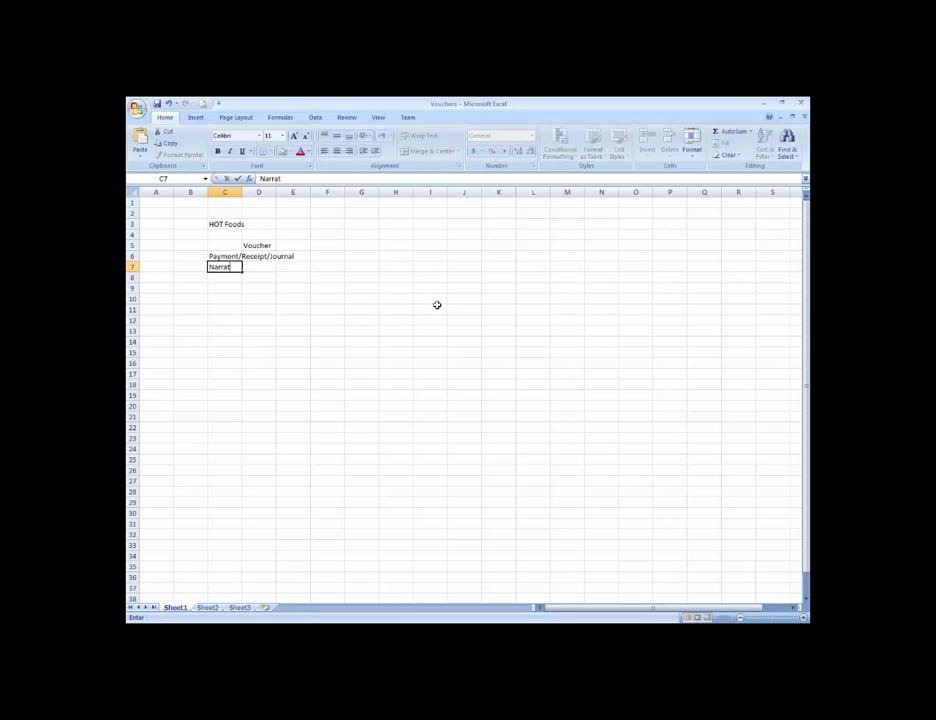
{"action": "type", "text": "ion"}
{"action": "key", "text": "Return"}
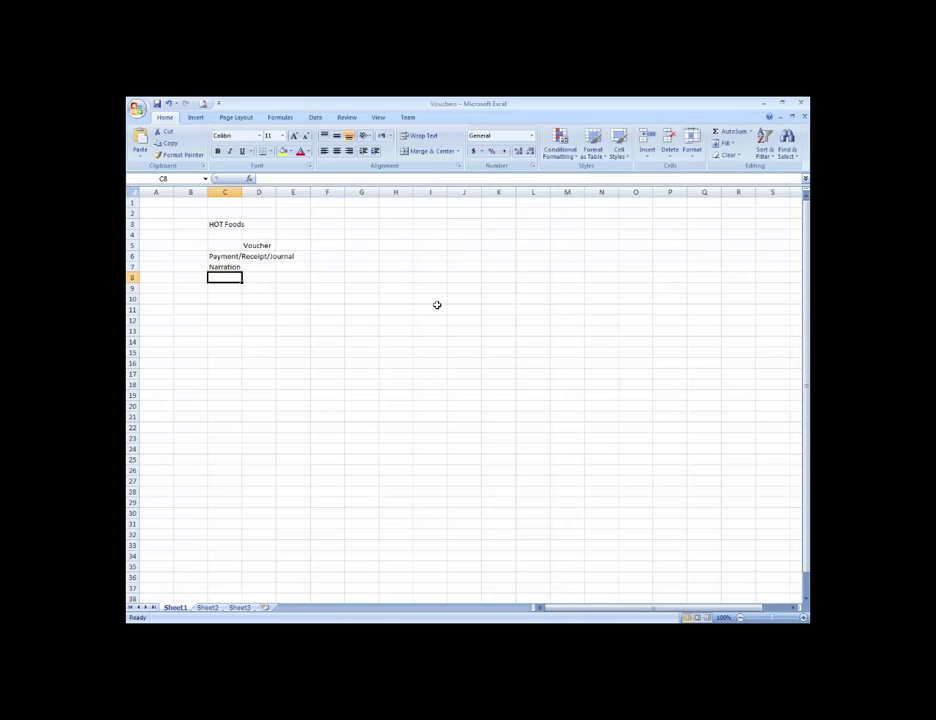
{"action": "type", "text": "Amount"}
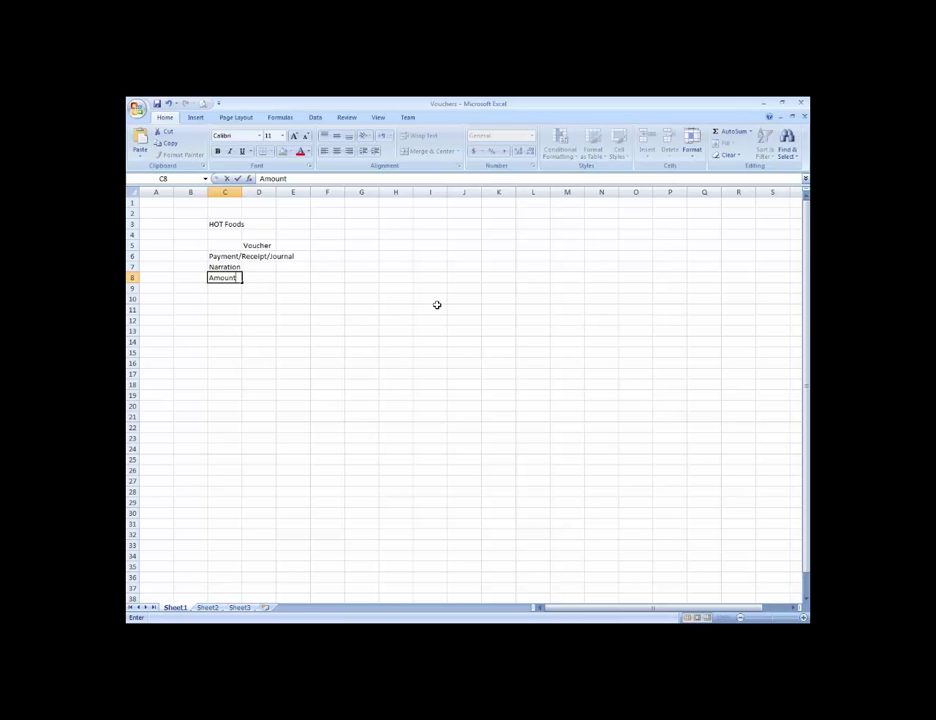
{"action": "type", "text": " in Wor"}
{"action": "type", "text": "k"}
{"action": "key", "text": "BackSpace"}
{"action": "type", "text": "ds"}
{"action": "key", "text": "Return"}
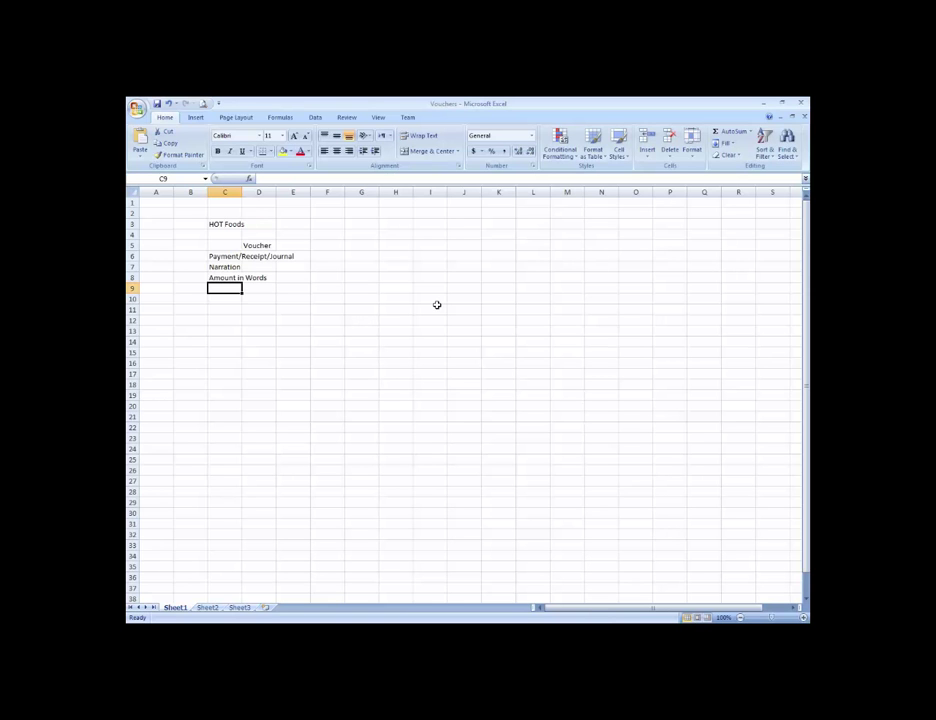
Add the Account Code and Account Name headings in C9 and D9
{"action": "type", "text": "Account C"}
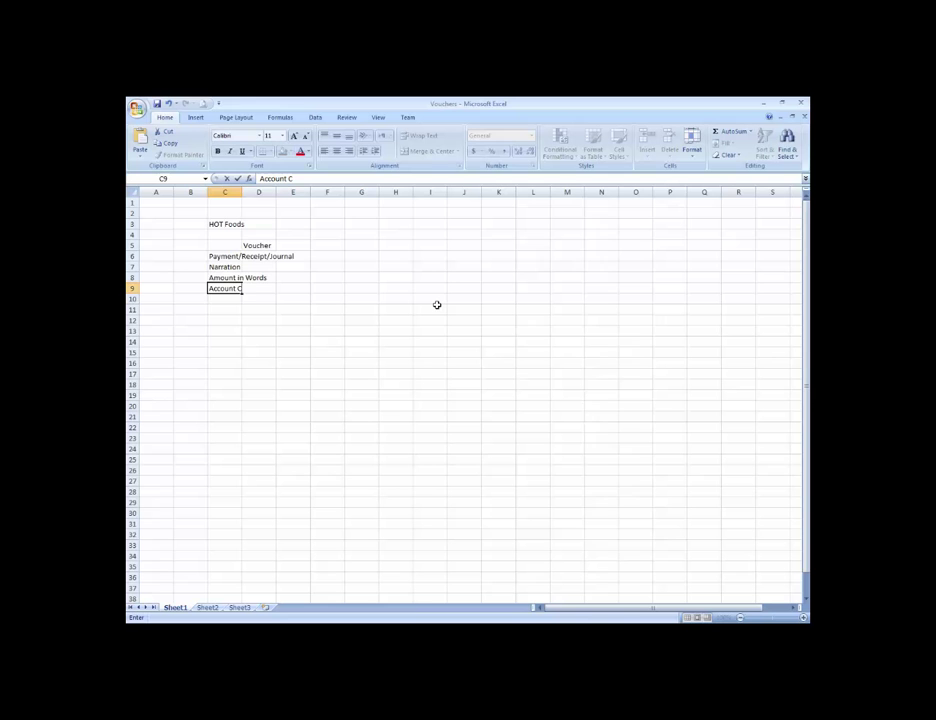
{"action": "type", "text": "ode"}
{"action": "key", "text": "Return"}
{"action": "key", "text": "Up"}
{"action": "key", "text": "Right"}
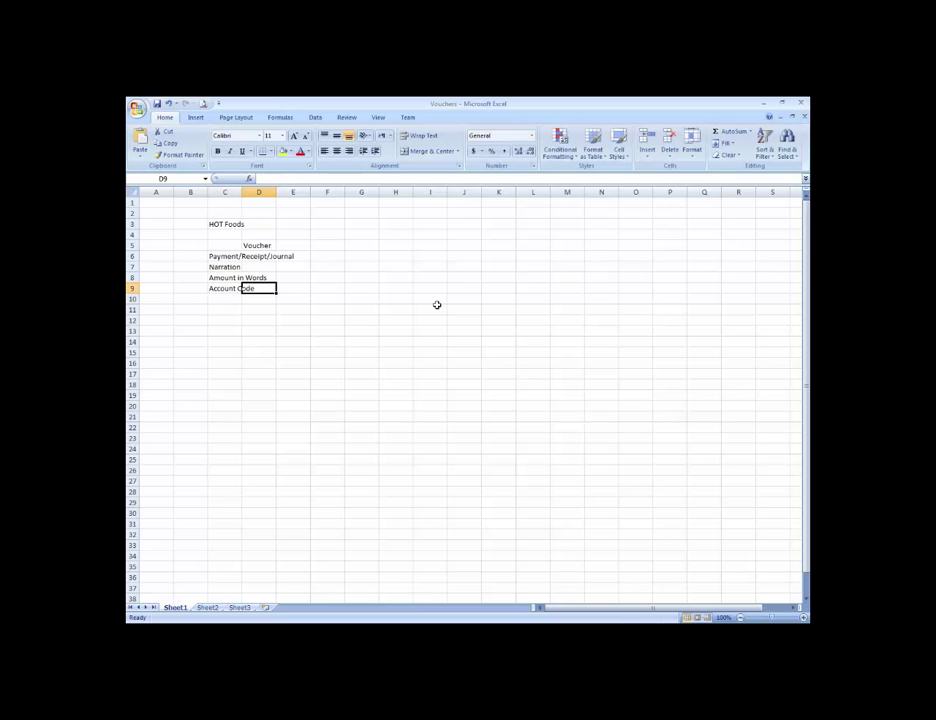
{"action": "type", "text": "Account"}
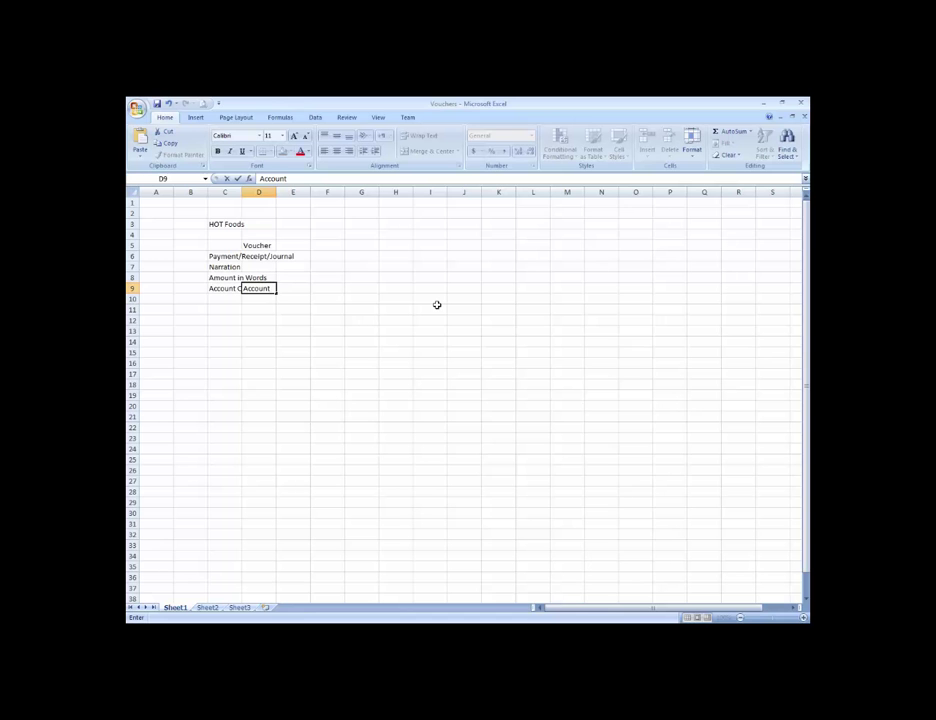
{"action": "type", "text": " Name"}
{"action": "key", "text": "Return"}
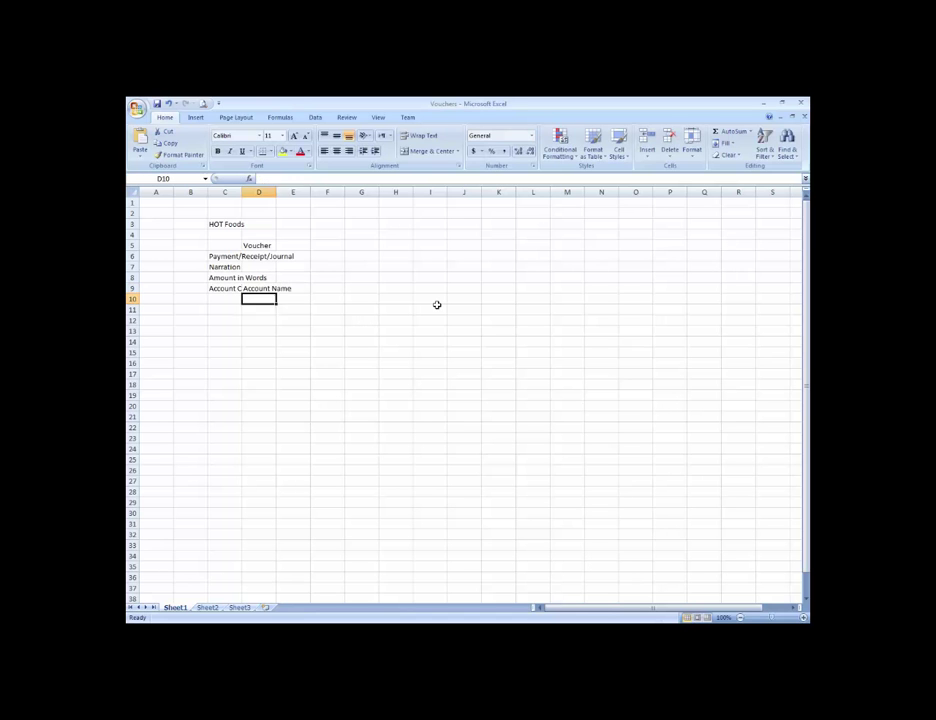
{"action": "key", "text": "Up"}
{"action": "key", "text": "Right"}
Add the Debit and Credit headings in E9 and F9
{"action": "type", "text": "Debit"}
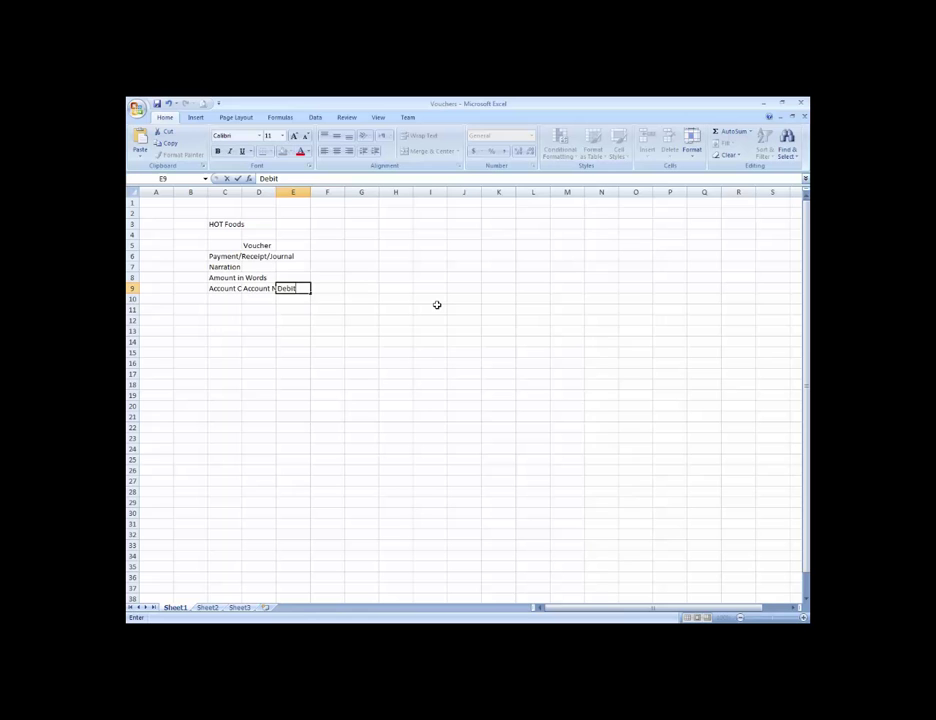
{"action": "key", "text": "Tab"}
{"action": "type", "text": "Cre"}
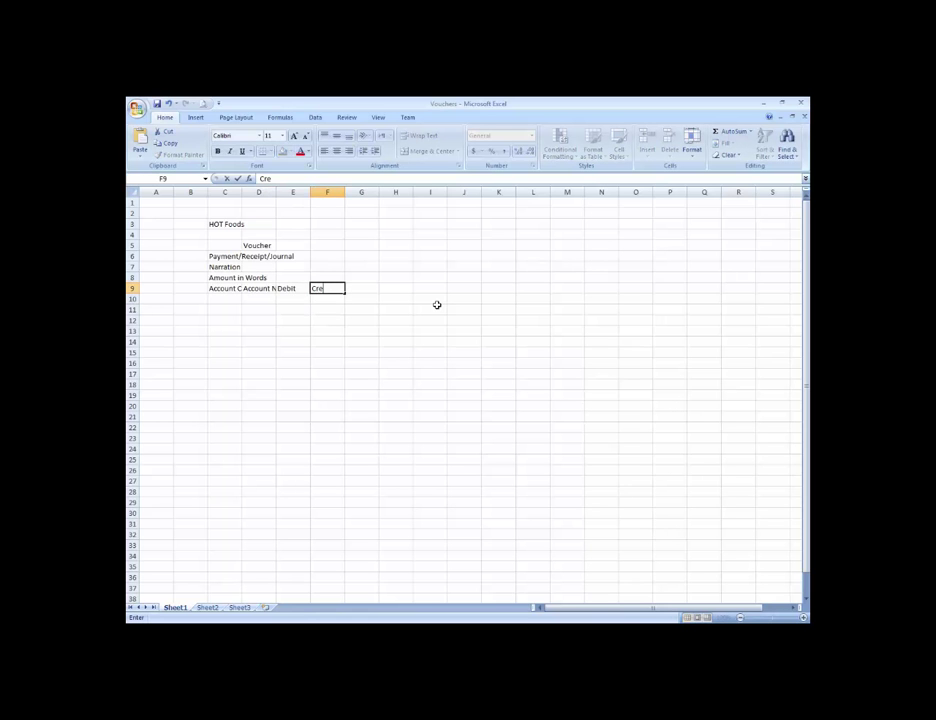
{"action": "type", "text": "dit"}
{"action": "key", "text": "Return"}
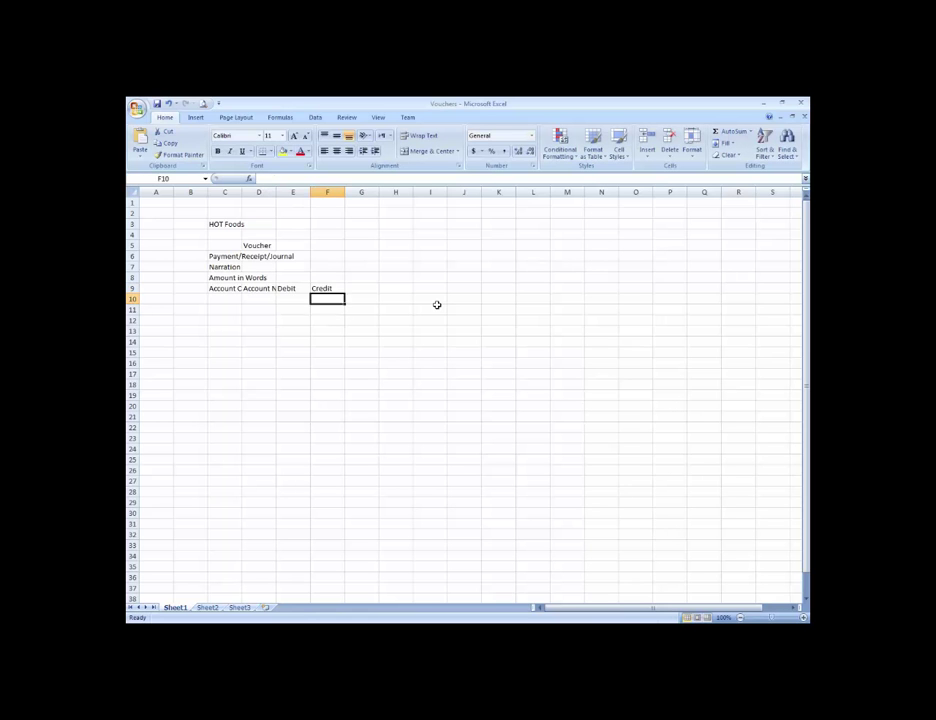
{"action": "key", "text": "Up"}
{"action": "key", "text": "Down"}
{"action": "key", "text": "Down"}
{"action": "key", "text": "Left"}
{"action": "key", "text": "Left"}
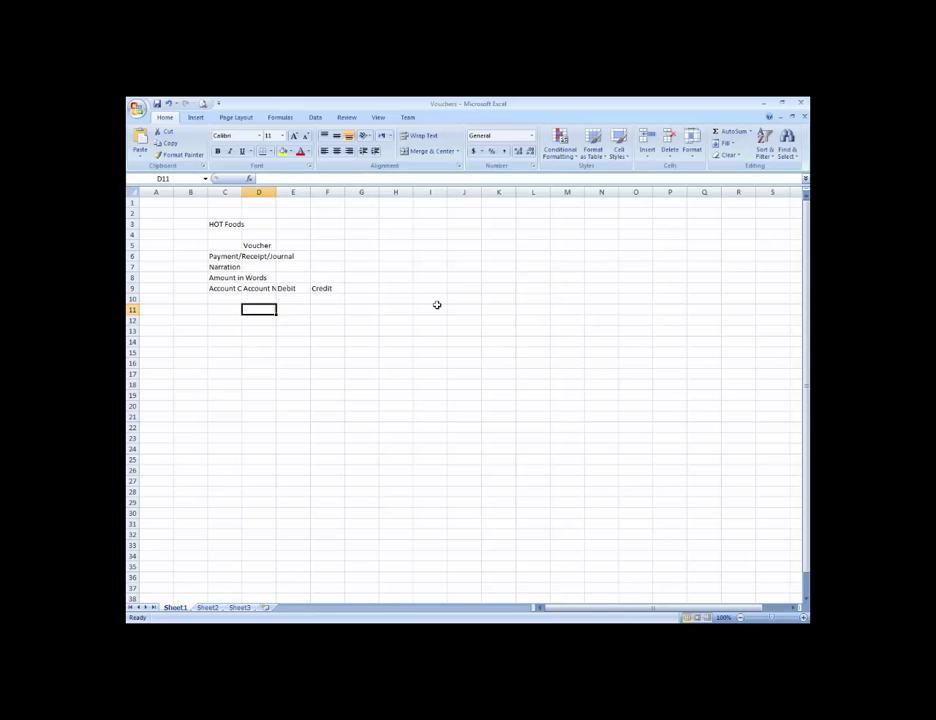
{"action": "key", "text": "Left"}
{"action": "key", "text": "Down"}
{"action": "key", "text": "Up"}
{"action": "key", "text": "Up"}
{"action": "key", "text": "Down"}
{"action": "key", "text": "Down"}
{"action": "key", "text": "Down"}
{"action": "key", "text": "Down"}
{"action": "key", "text": "Down"}
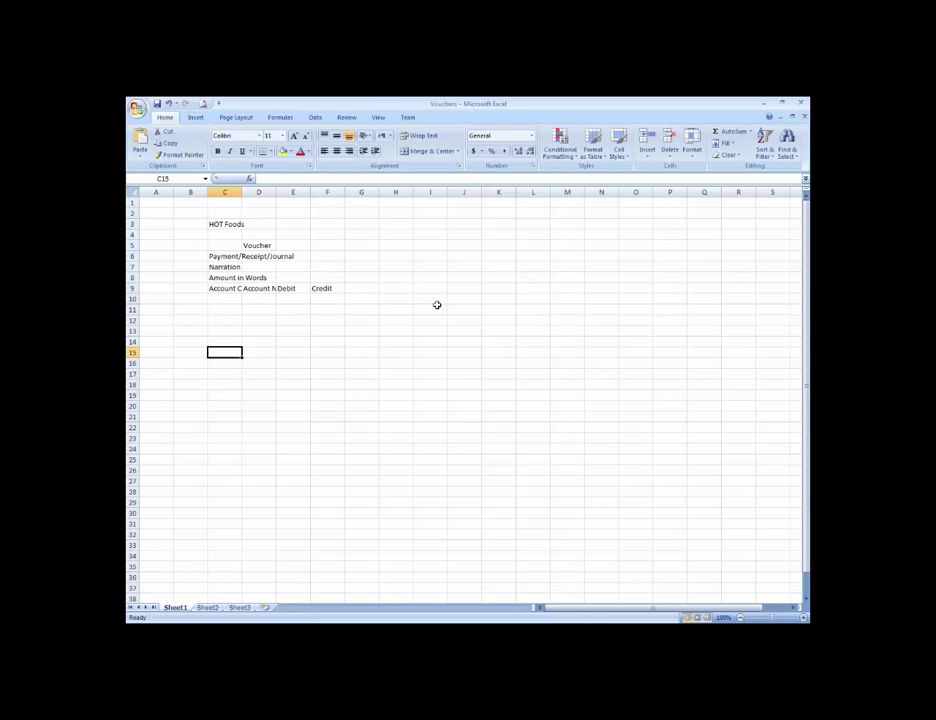
{"action": "key", "text": "Down"}
{"action": "key", "text": "Up"}
Label row 15 with Prepared by (C15), Approved By (F15) and Received by (H15)
{"action": "type", "text": "Pre"}
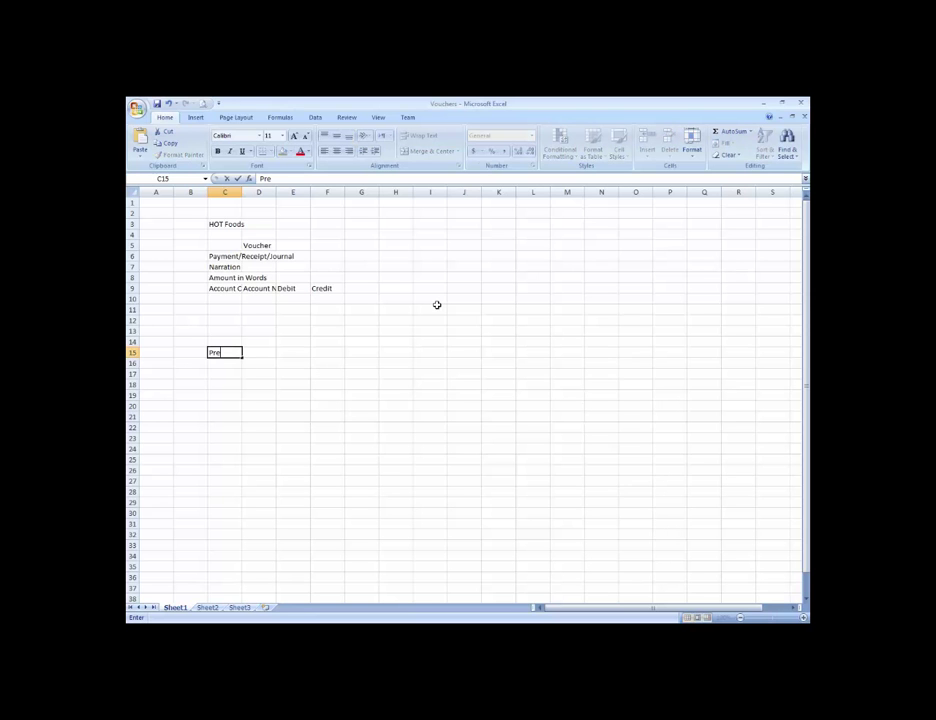
{"action": "type", "text": "pared"}
{"action": "type", "text": " by"}
{"action": "key", "text": "Right"}
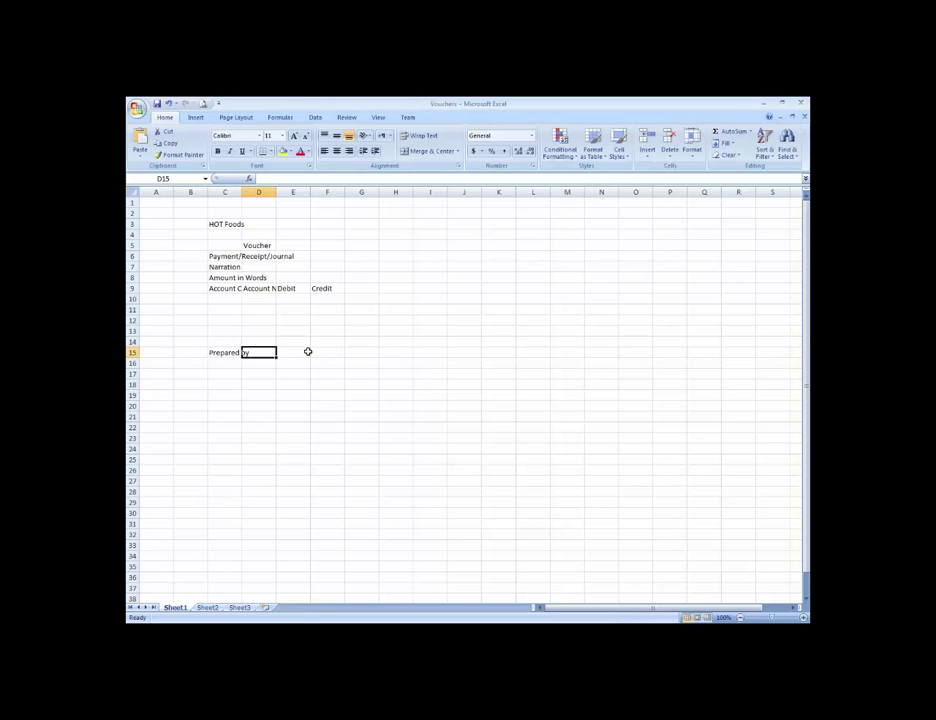
{"action": "left_click", "coordinate": [309, 352]}
{"action": "type", "text": "App"}
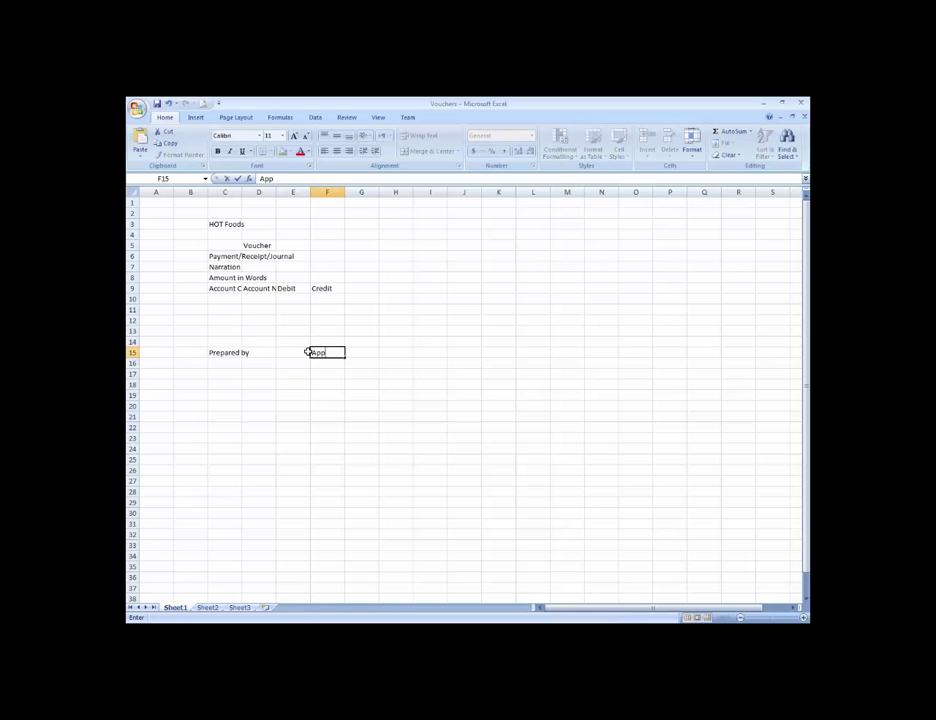
{"action": "type", "text": "rt"}
{"action": "key", "text": "BackSpace"}
{"action": "key", "text": "BackSpace"}
{"action": "type", "text": "roved By"}
{"action": "key", "text": "Tab"}
{"action": "key", "text": "Tab"}
{"action": "type", "text": "Re"}
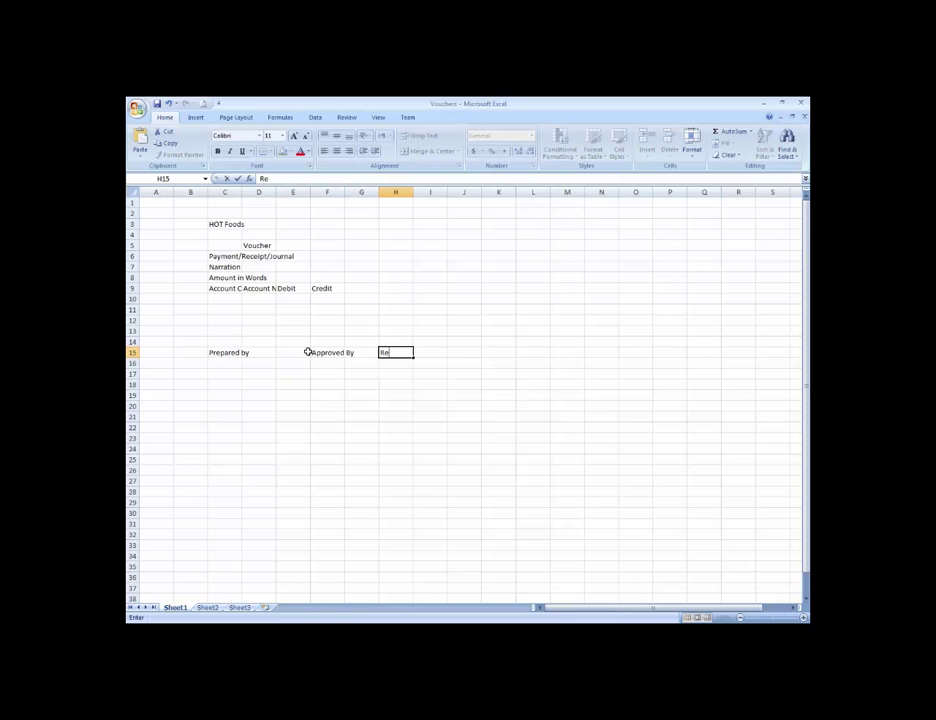
{"action": "type", "text": "ceived"}
{"action": "type", "text": " by"}
{"action": "key", "text": "Up"}
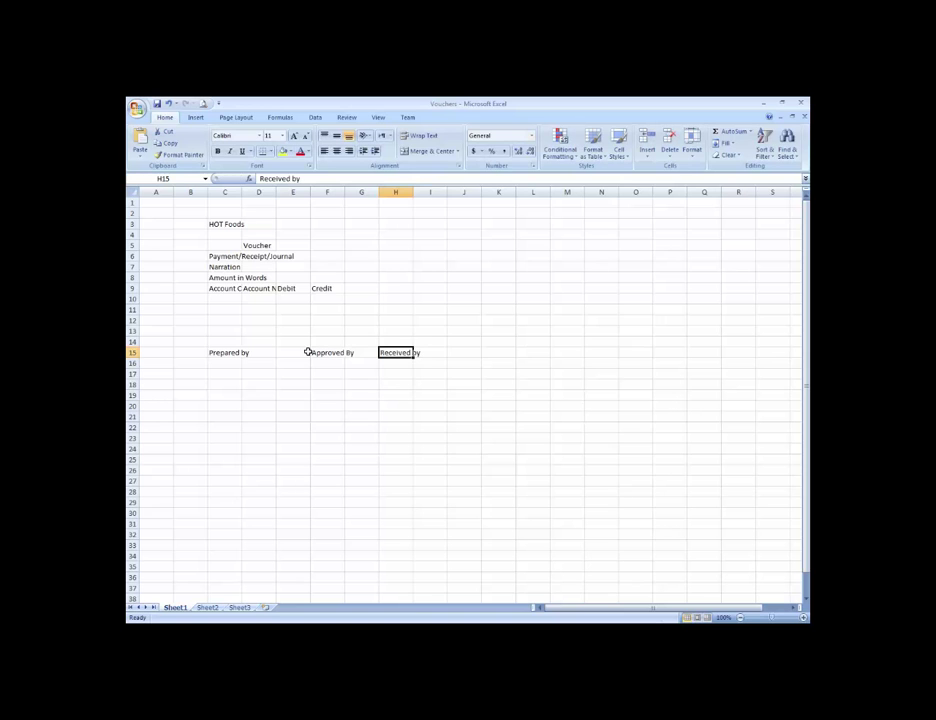
{"action": "key", "text": "Left"}
AutoFit columns C to F over C6:F9 so Account Code and Account Name show fully
{"action": "key", "text": "Up"}
{"action": "key", "text": "Up"}
{"action": "key", "text": "Up"}
{"action": "key", "text": "Down"}
{"action": "key", "text": "Left"}
{"action": "key", "text": "Left"}
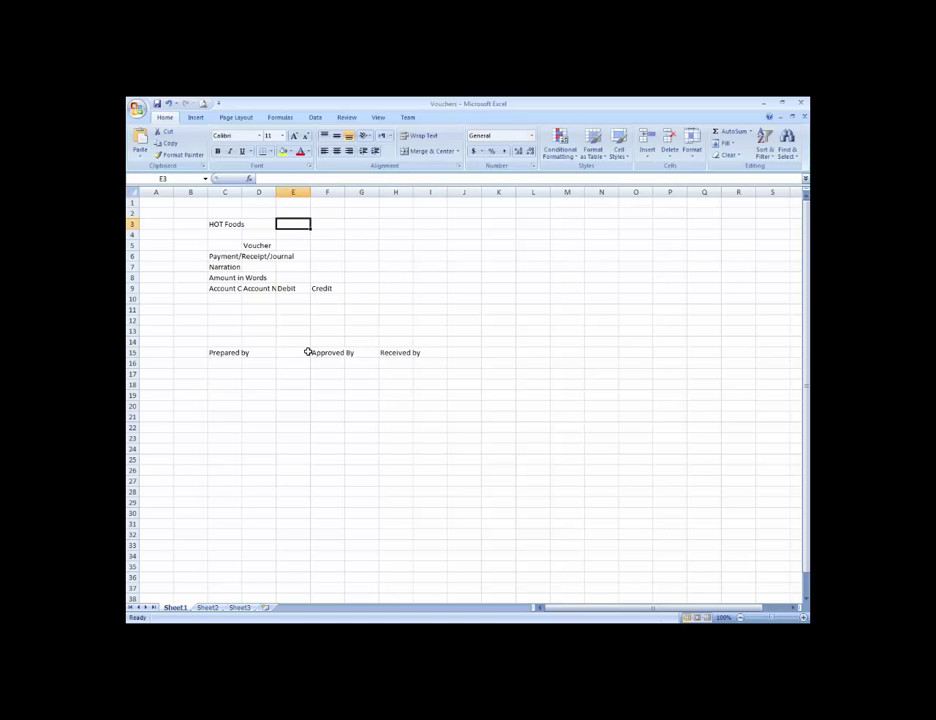
{"action": "key", "text": "Left"}
{"action": "key", "text": "Left"}
{"action": "key", "text": "Down"}
{"action": "key", "text": "Down"}
{"action": "key", "text": "Down"}
{"action": "key", "text": "shift+Down"}
{"action": "key", "text": "shift+Down"}
{"action": "key", "text": "shift+Down"}
{"action": "key", "text": "shift+Right"}
{"action": "key", "text": "shift+Right"}
{"action": "key", "text": "shift+Right"}
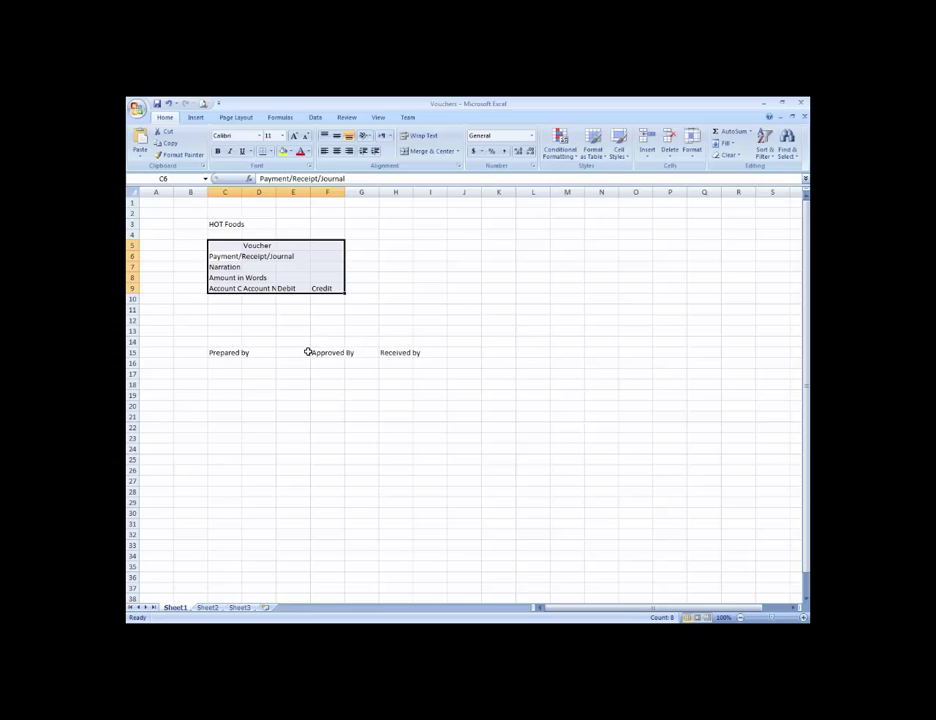
{"action": "key", "text": "alt+h"}
{"action": "key", "text": "o"}
{"action": "key", "text": "i"}
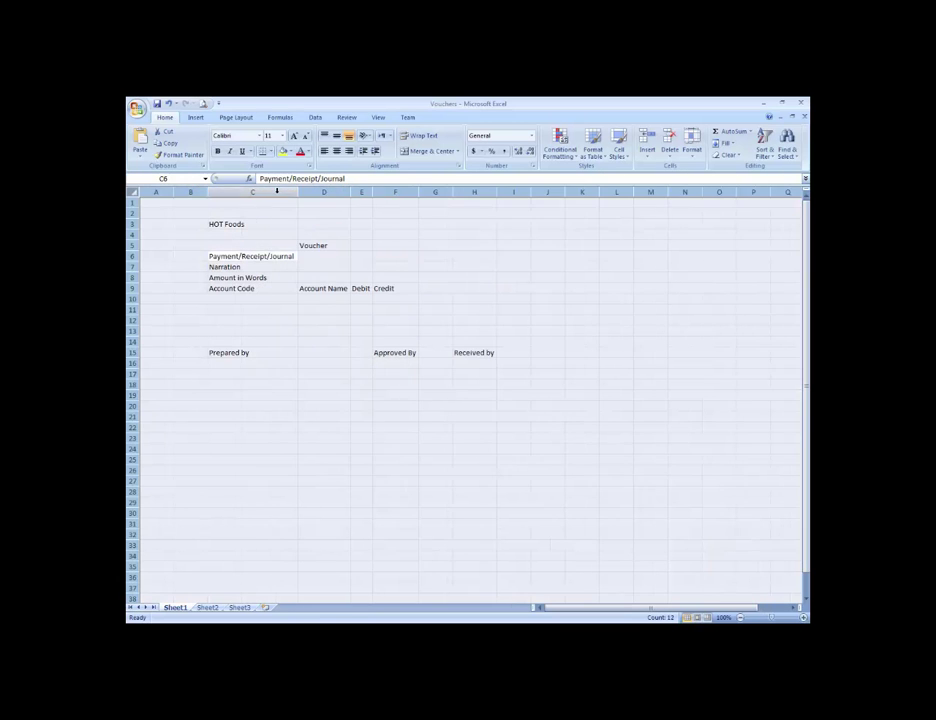
{"action": "left_click", "coordinate": [351, 235]}
{"action": "key", "text": "Left"}
{"action": "key", "text": "Left"}
{"action": "key", "text": "Down"}
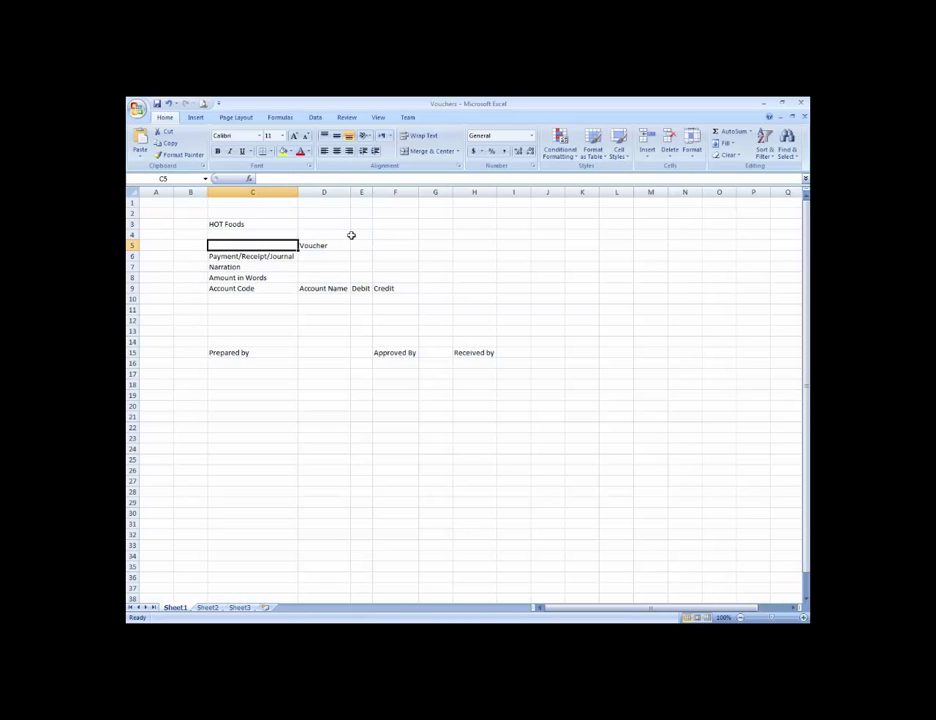
{"action": "key", "text": "Down"}
{"action": "key", "text": "Down"}
{"action": "key", "text": "Down"}
{"action": "key", "text": "Up"}
{"action": "key", "text": "Up"}
{"action": "key", "text": "Up"}
{"action": "key", "text": "Up"}
{"action": "key", "text": "Up"}
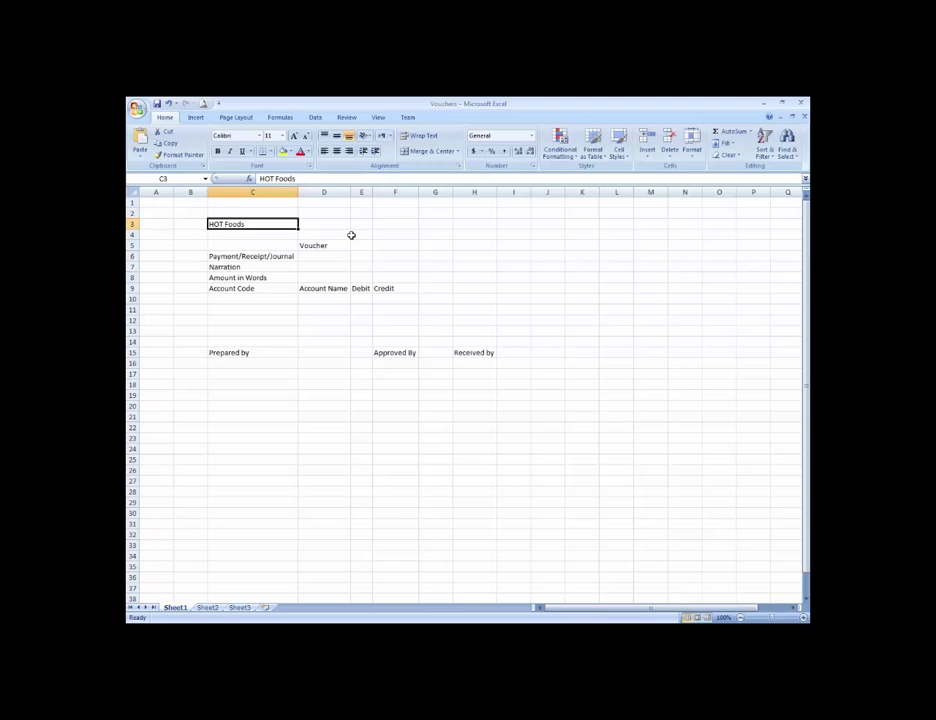
Merge and centre the HOT Foods title across C3:H3
{"action": "key", "text": "Down"}
{"action": "key", "text": "Down"}
{"action": "key", "text": "Down"}
{"action": "key", "text": "Right"}
{"action": "key", "text": "Down"}
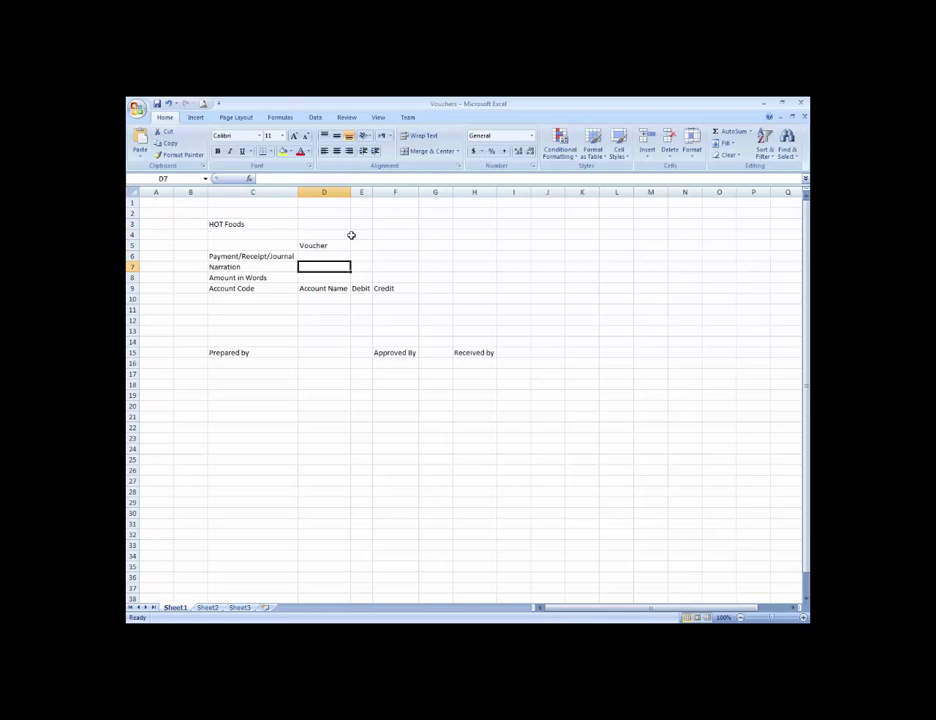
{"action": "key", "text": "Up"}
{"action": "key", "text": "Up"}
{"action": "key", "text": "Up"}
{"action": "key", "text": "Up"}
{"action": "key", "text": "Left"}
{"action": "key", "text": "shift+Right"}
{"action": "key", "text": "shift+Right"}
{"action": "key", "text": "shift+Right"}
{"action": "key", "text": "shift+Right"}
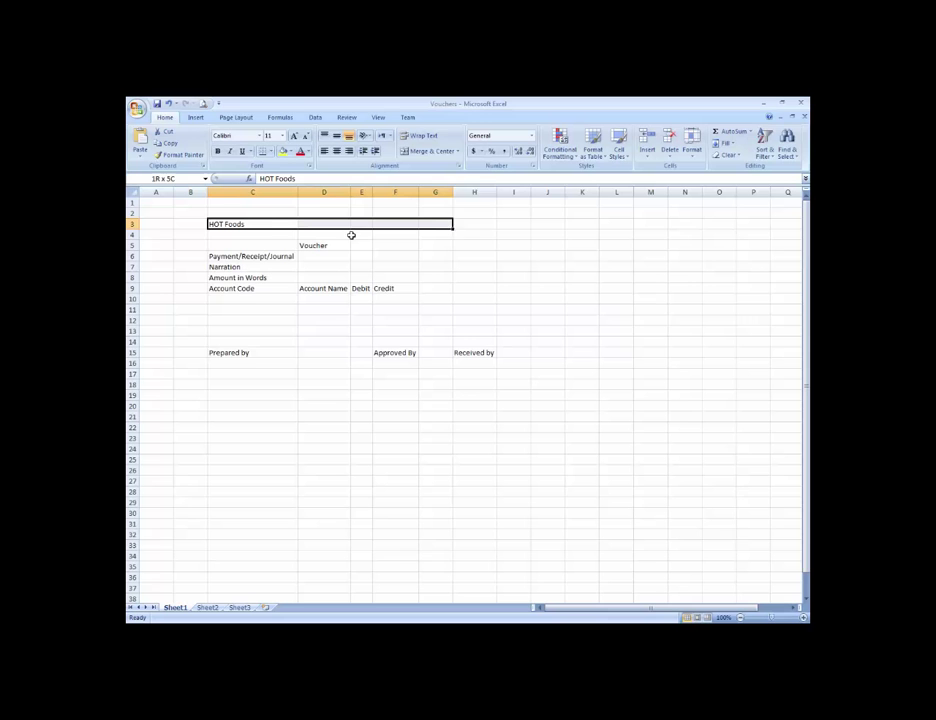
{"action": "key", "text": "shift+Right"}
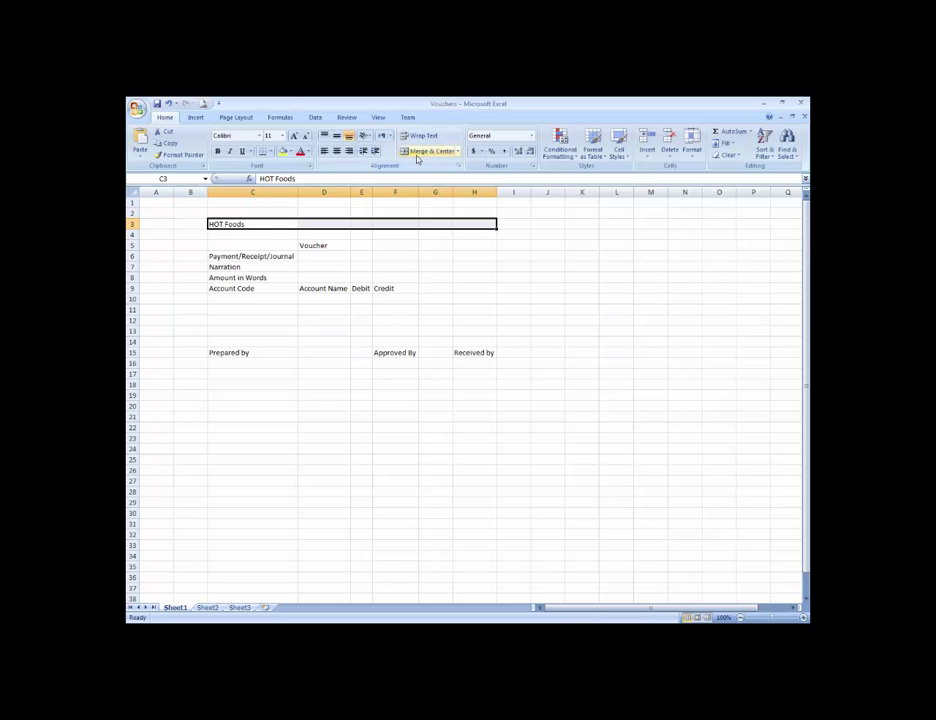
{"action": "left_click", "coordinate": [416, 151]}
Enlarge and bold the HOT Foods title and fill it orange
{"action": "left_click", "coordinate": [295, 136]}
{"action": "left_click", "coordinate": [295, 136]}
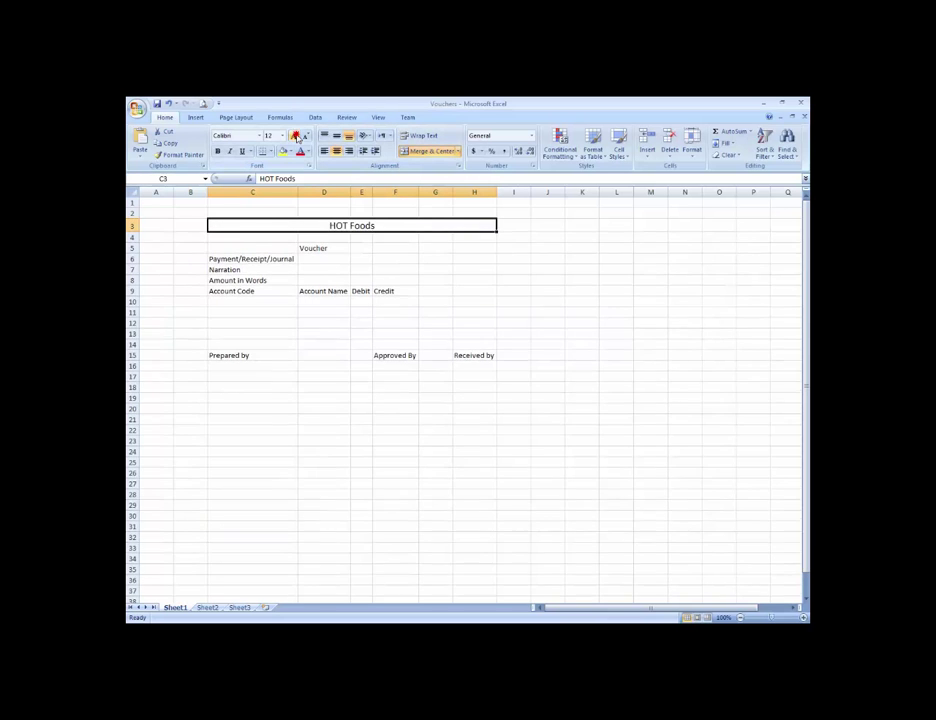
{"action": "left_click", "coordinate": [295, 136]}
{"action": "left_click", "coordinate": [295, 136]}
{"action": "key", "text": "ctrl+b"}
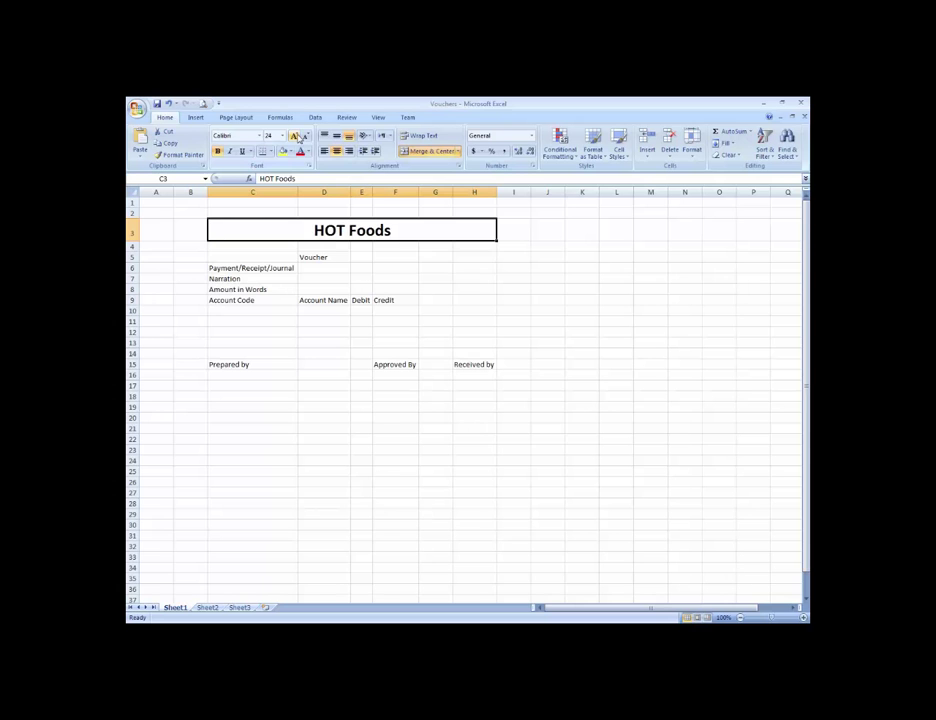
{"action": "left_click", "coordinate": [308, 151]}
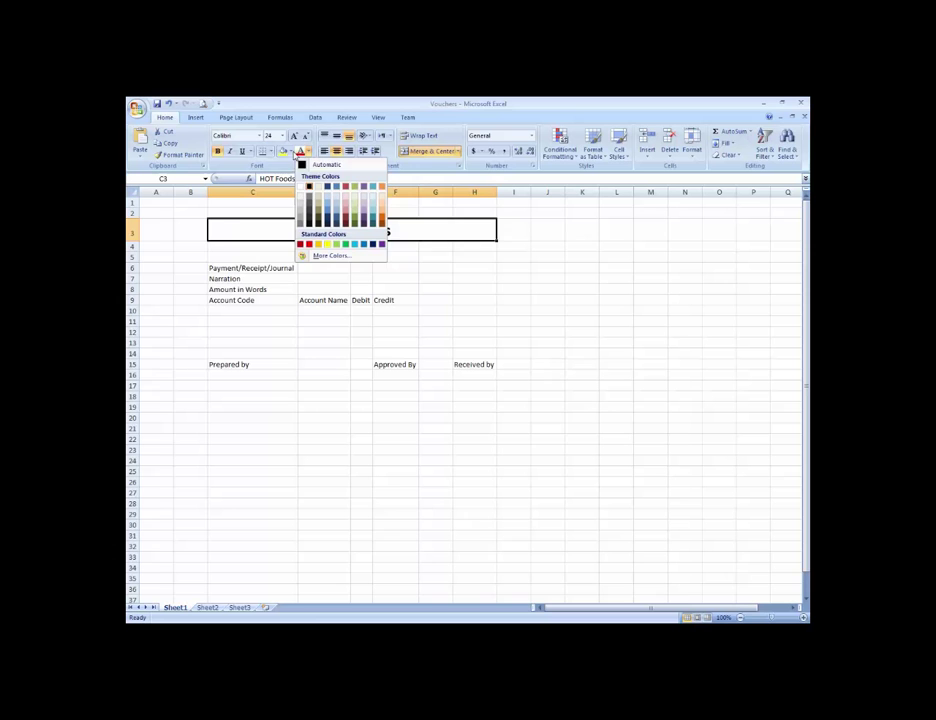
{"action": "left_click", "coordinate": [291, 151]}
{"action": "left_click", "coordinate": [364, 203]}
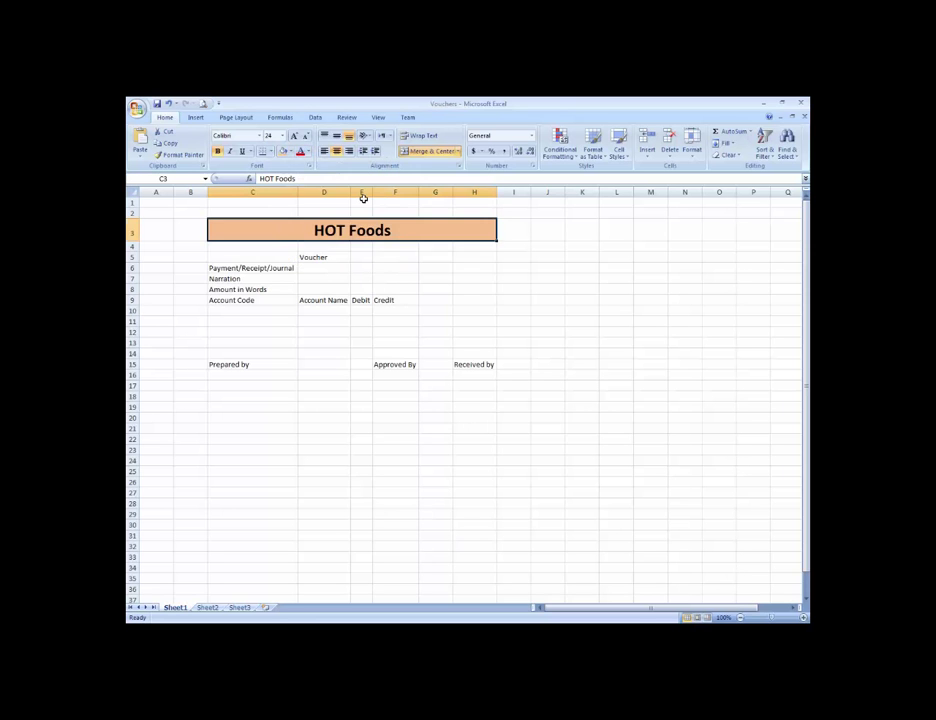
Merge Voucher across C4:H5, middle-align it, enlarge the text and fill it black
{"action": "key", "text": "Return"}
{"action": "key", "text": "shift+Down"}
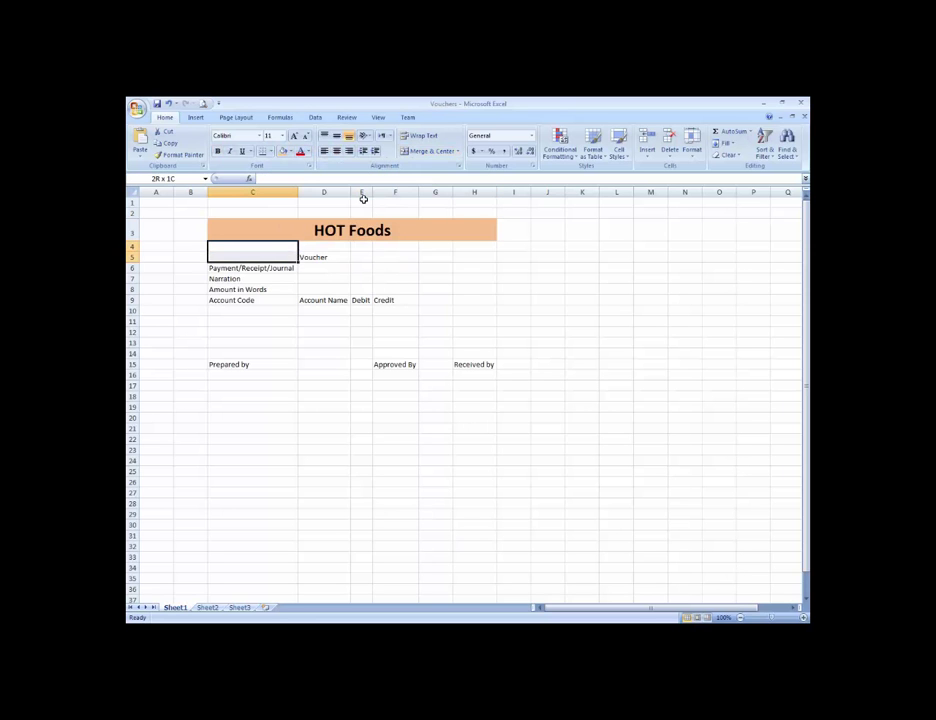
{"action": "key", "text": "shift+Right"}
{"action": "key", "text": "shift+Right"}
{"action": "key", "text": "shift+Right"}
{"action": "key", "text": "shift+Right"}
{"action": "key", "text": "shift+Right"}
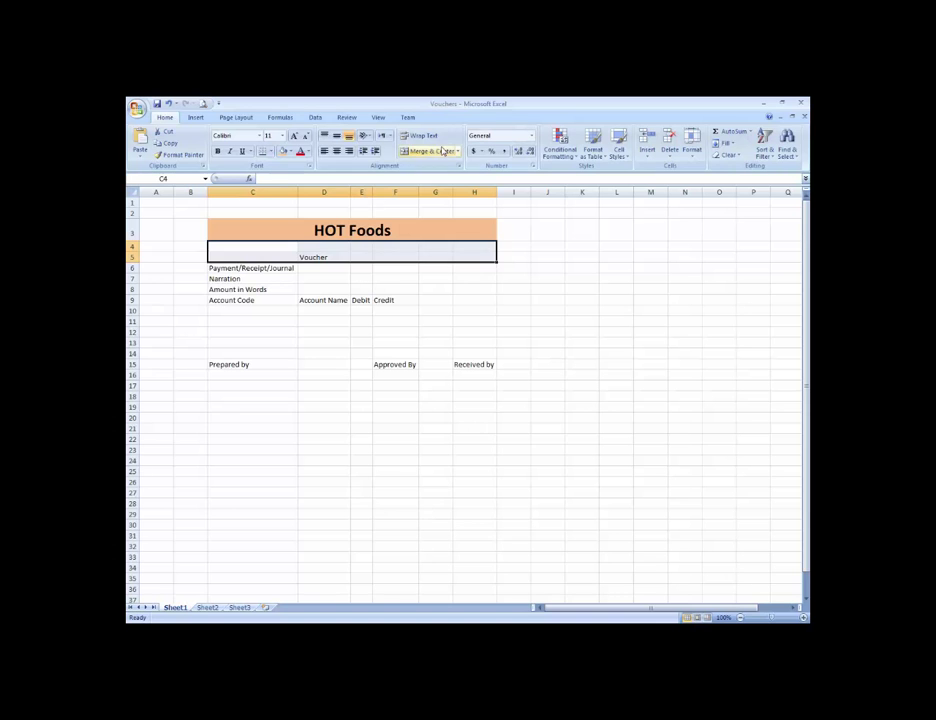
{"action": "left_click", "coordinate": [428, 151]}
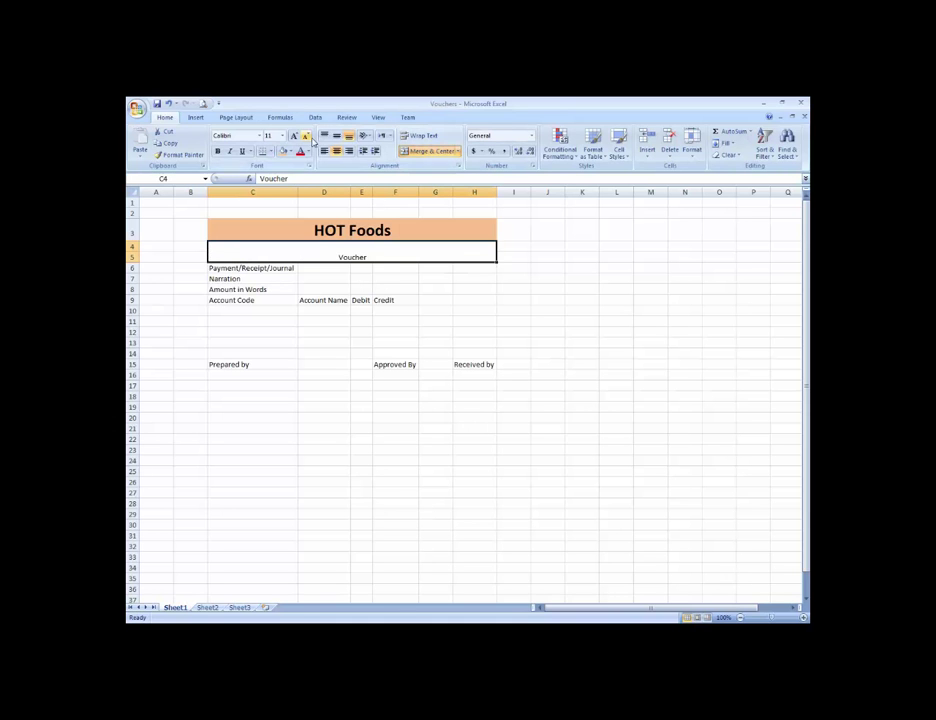
{"action": "left_click", "coordinate": [336, 135]}
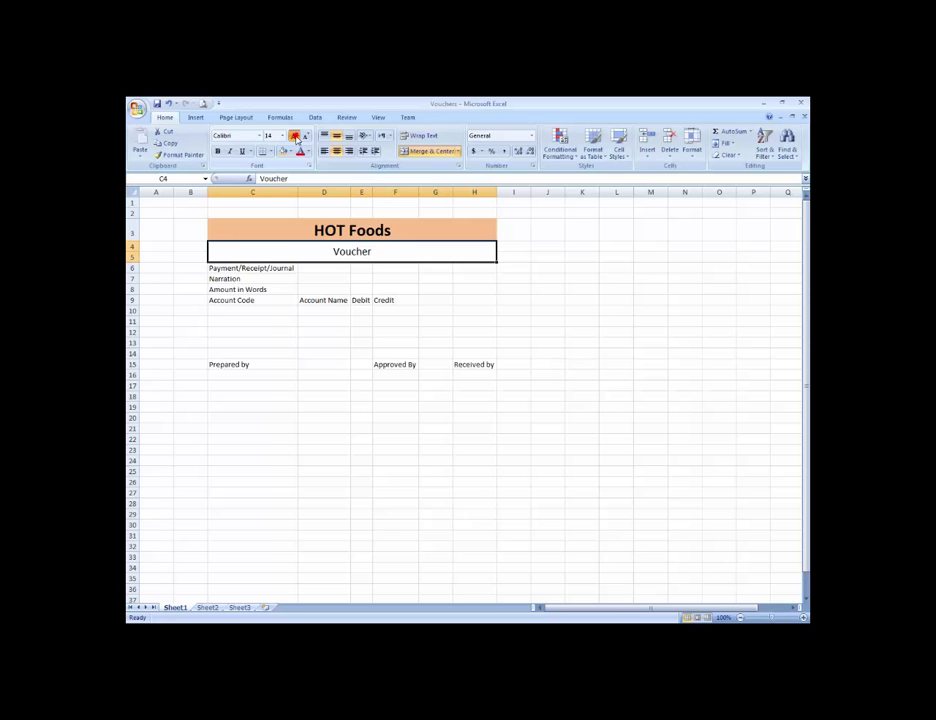
{"action": "left_click", "coordinate": [295, 137]}
{"action": "left_click", "coordinate": [309, 152]}
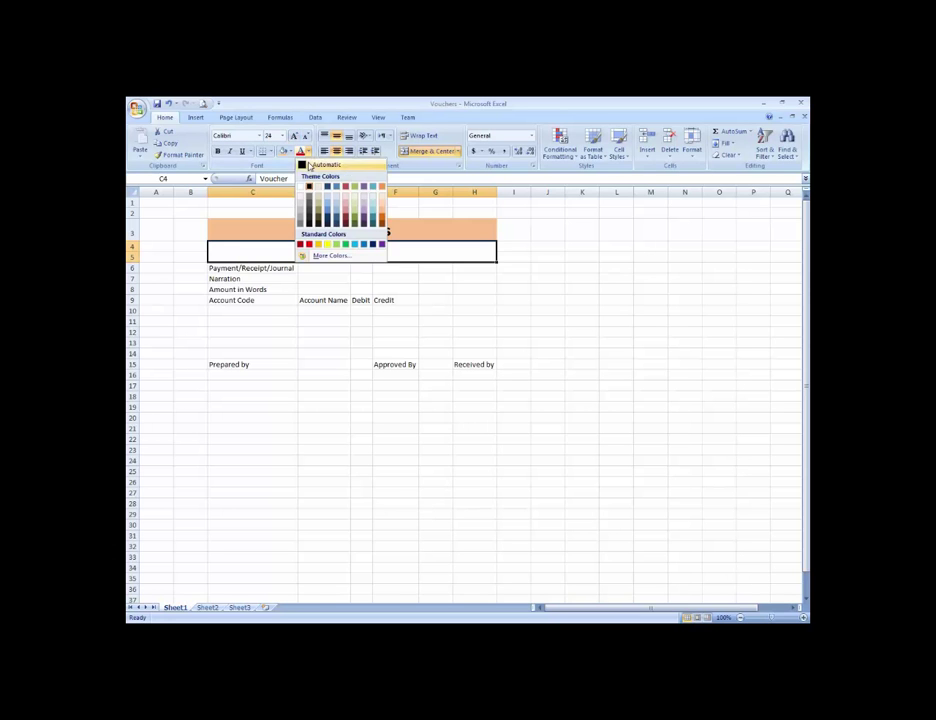
{"action": "left_click", "coordinate": [289, 152]}
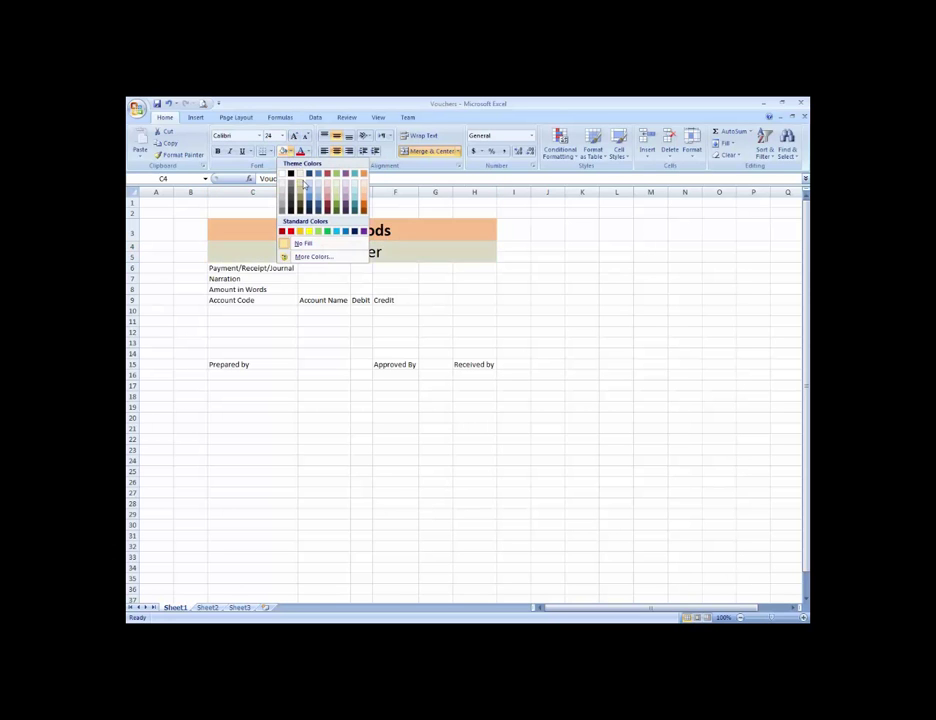
{"action": "left_click", "coordinate": [291, 174]}
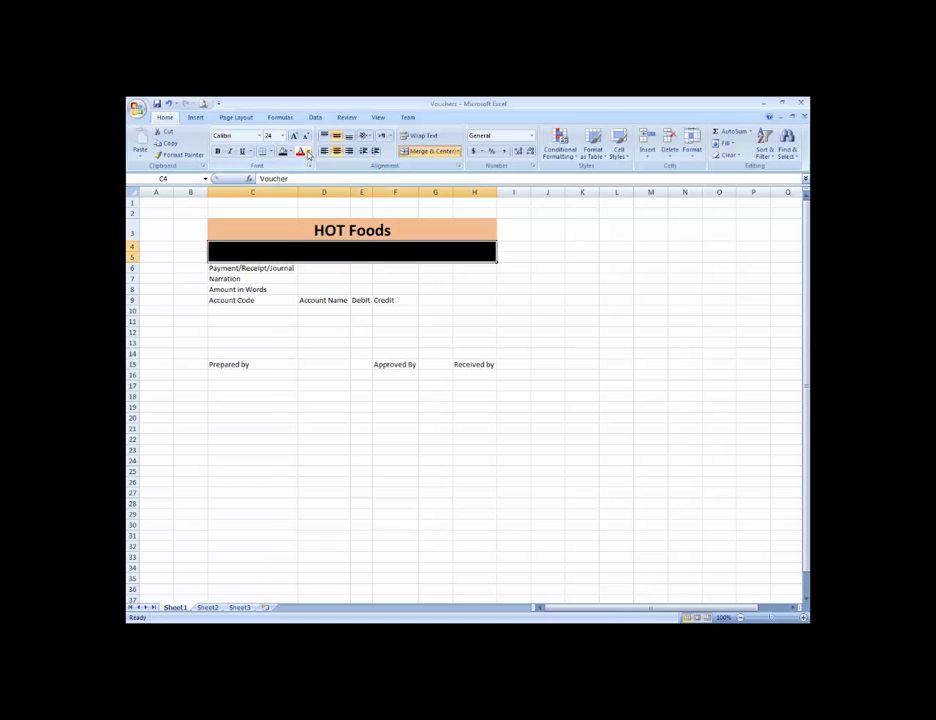
{"action": "left_click", "coordinate": [309, 152]}
Make the Voucher banner text white
{"action": "left_click", "coordinate": [310, 186]}
{"action": "left_click", "coordinate": [441, 289]}
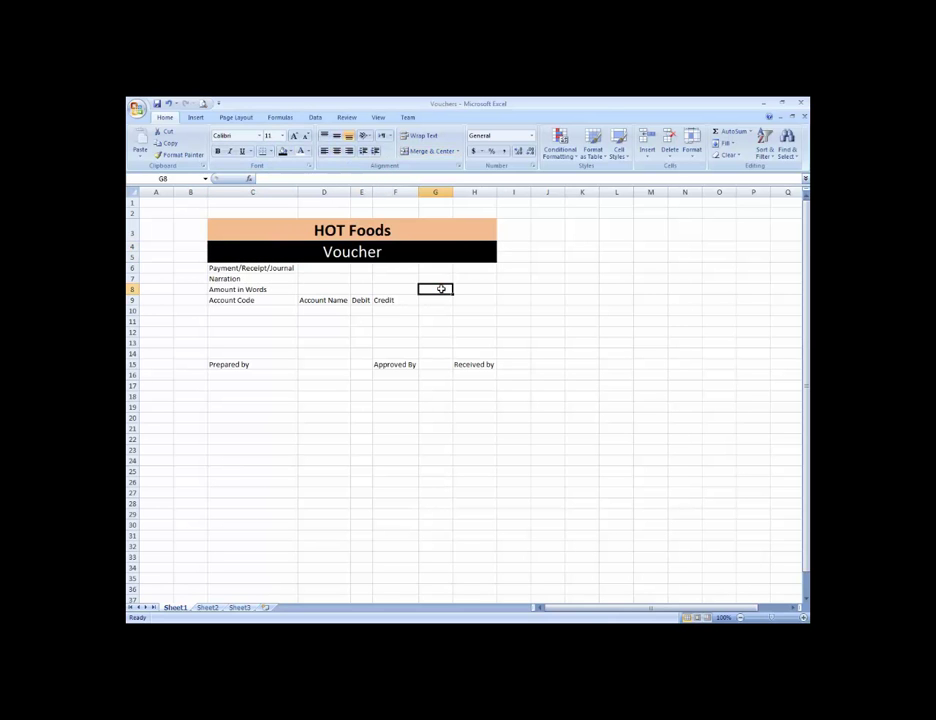
{"action": "key", "text": "Left"}
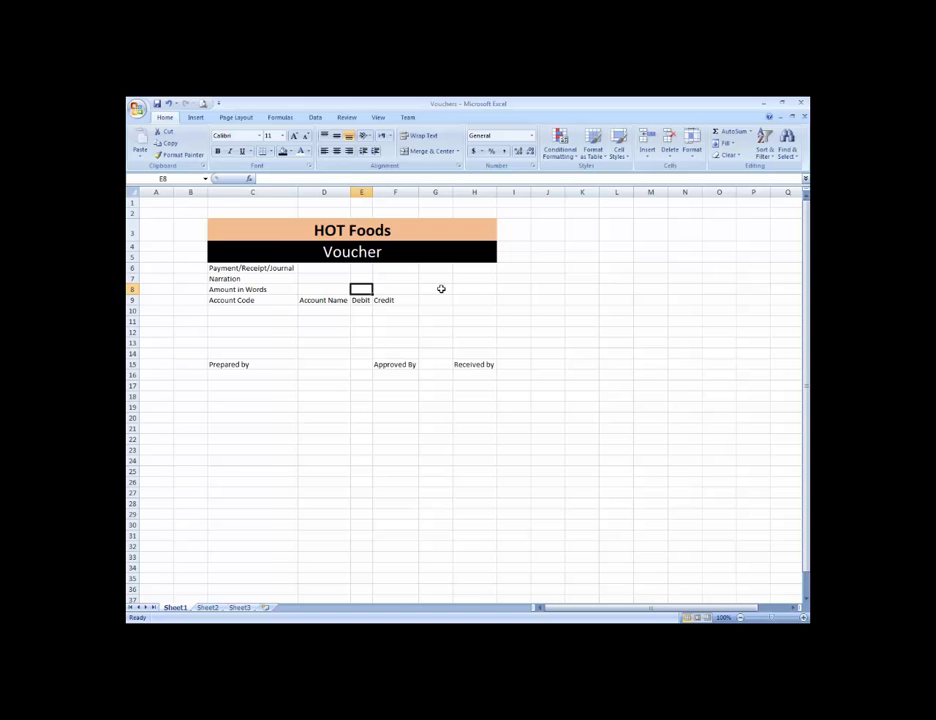
{"action": "key", "text": "Up"}
{"action": "key", "text": "Up"}
{"action": "key", "text": "Left"}
{"action": "key", "text": "Left"}
{"action": "key", "text": "Left"}
{"action": "key", "text": "Right"}
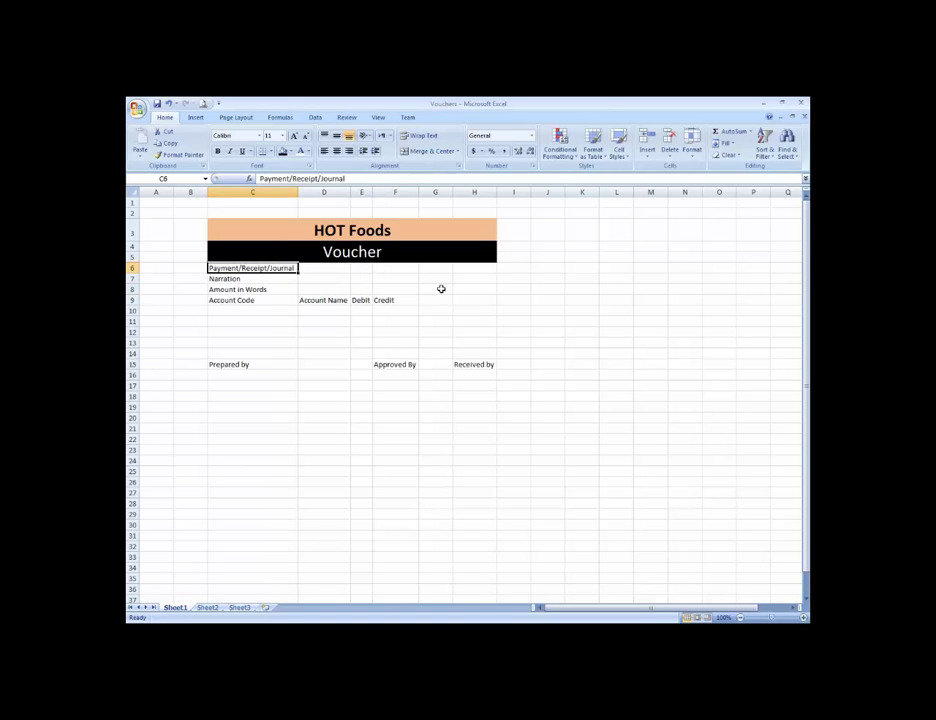
{"action": "key", "text": "Right"}
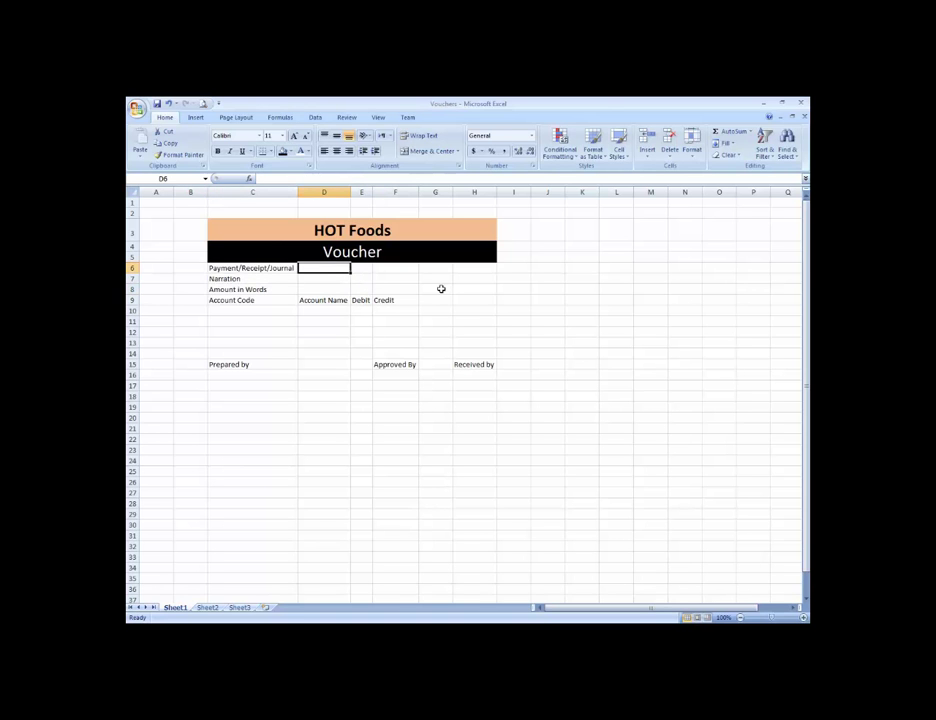
{"action": "key", "text": "shift+Right"}
{"action": "key", "text": "shift+Right"}
{"action": "key", "text": "shift+Right"}
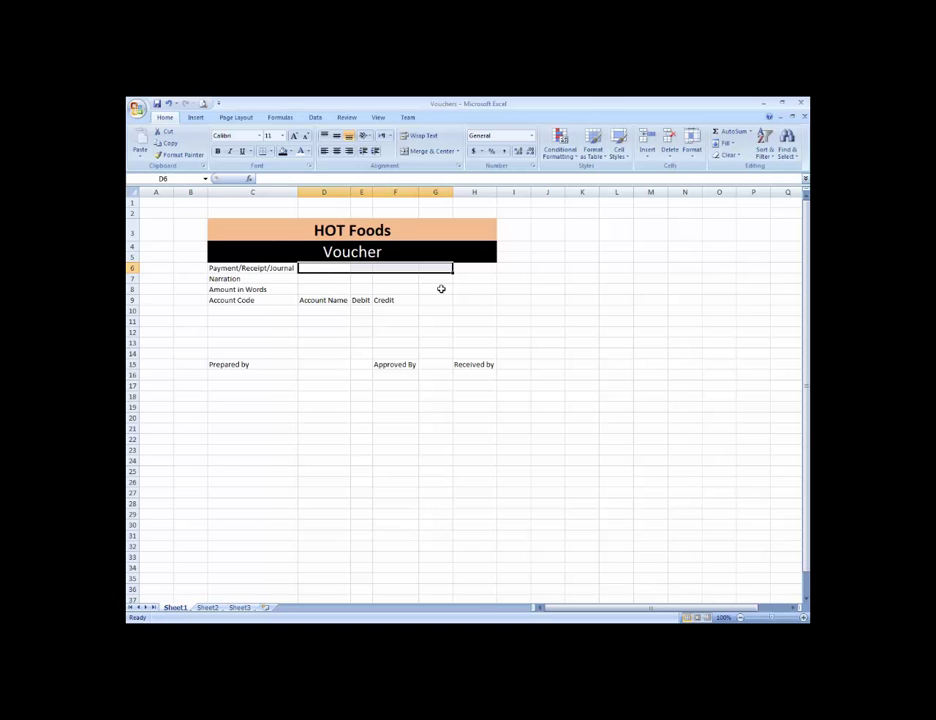
{"action": "key", "text": "Right"}
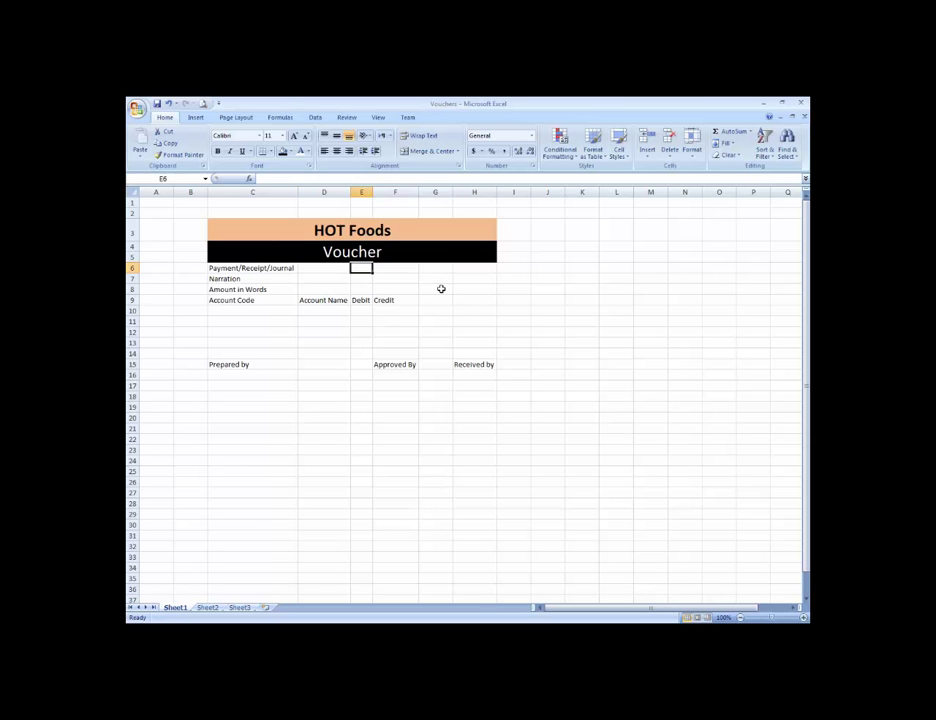
{"action": "key", "text": "Right"}
{"action": "key", "text": "Right"}
{"action": "key", "text": "Right"}
{"action": "key", "text": "Right"}
{"action": "key", "text": "Up"}
{"action": "key", "text": "Up"}
{"action": "key", "text": "Up"}
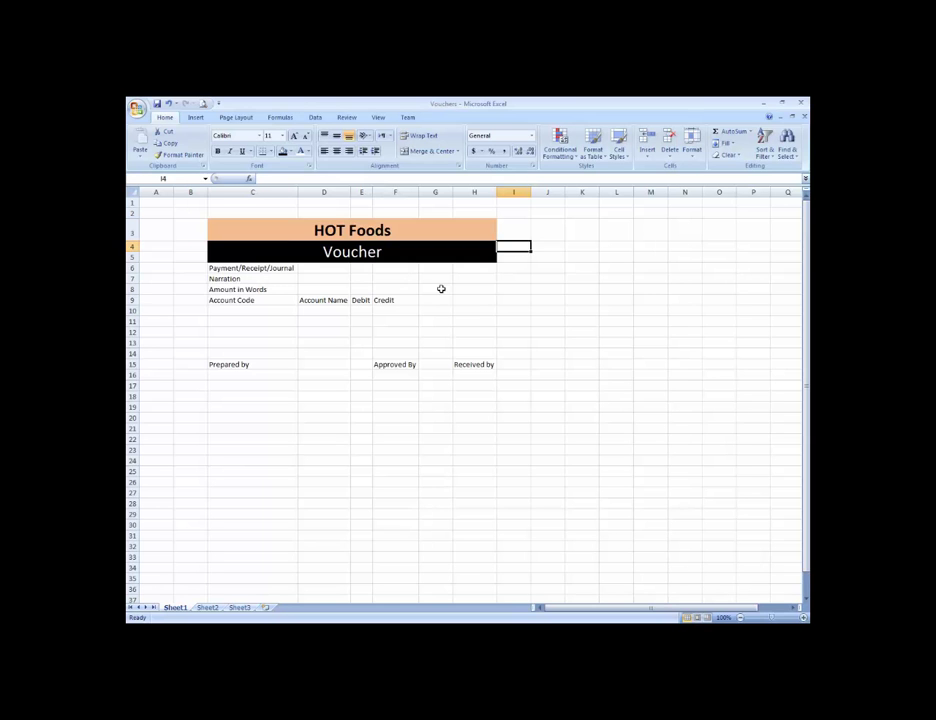
Insert a blank row above the Voucher banner and paste plain formatting over B4:H4
{"action": "key", "text": "ctrl+shift+equal"}
{"action": "key", "text": "Down"}
{"action": "key", "text": "Return"}
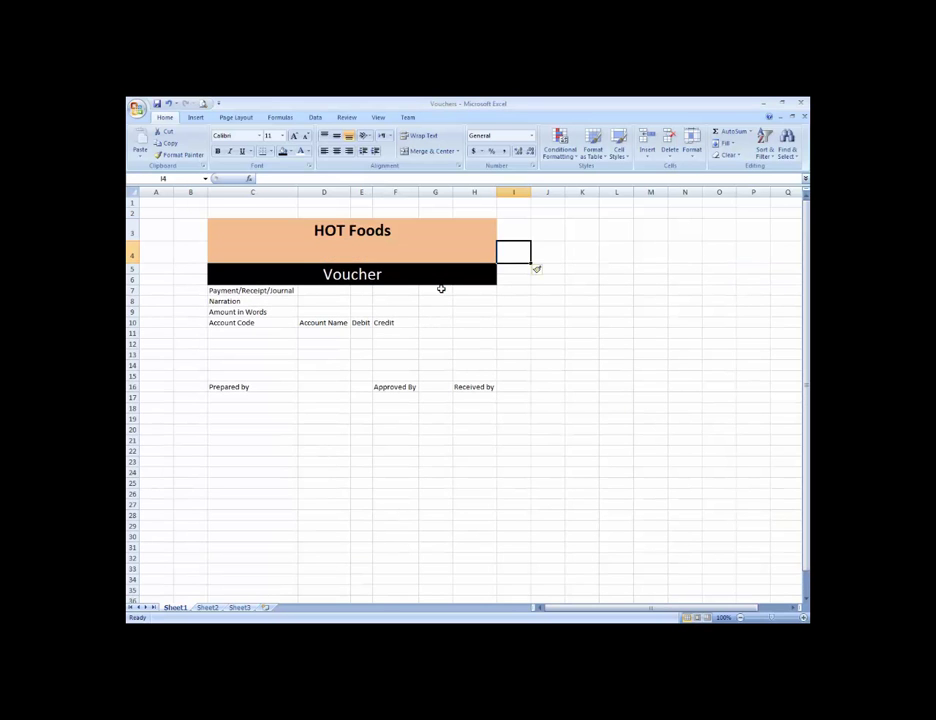
{"action": "key", "text": "Left"}
{"action": "key", "text": "Left"}
{"action": "key", "text": "Right"}
{"action": "key", "text": "Right"}
{"action": "key", "text": "ctrl+c"}
{"action": "key", "text": "shift+Left"}
{"action": "key", "text": "shift+Left"}
{"action": "key", "text": "shift+Left"}
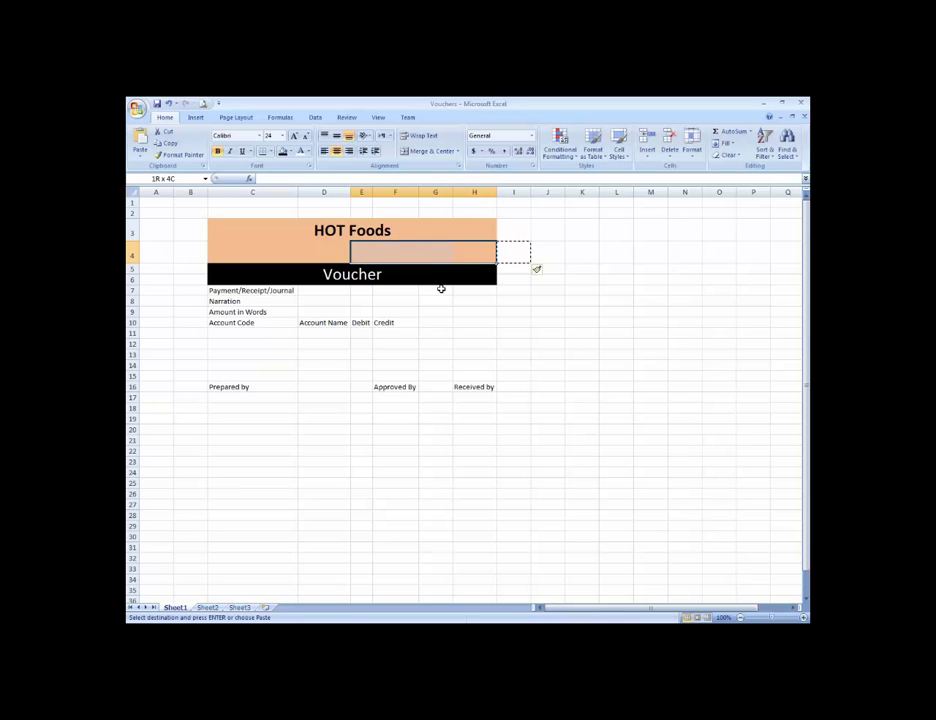
{"action": "key", "text": "shift+Left"}
{"action": "key", "text": "shift+Left"}
{"action": "key", "text": "shift+Left"}
{"action": "key", "text": "Return"}
{"action": "key", "text": "Right"}
{"action": "key", "text": "Right"}
{"action": "key", "text": "Right"}
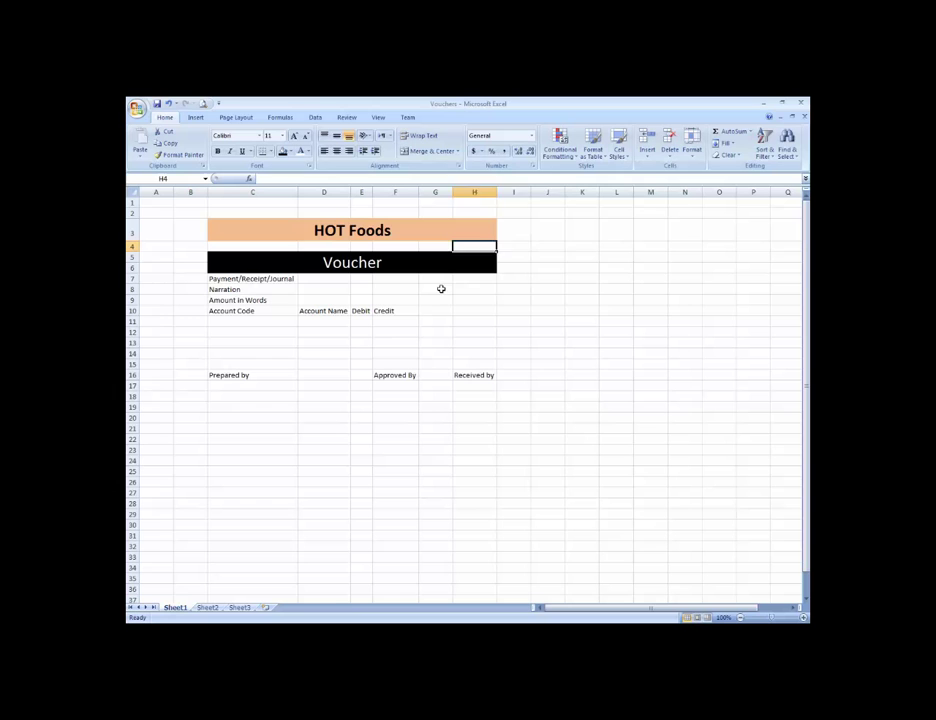
{"action": "key", "text": "Right"}
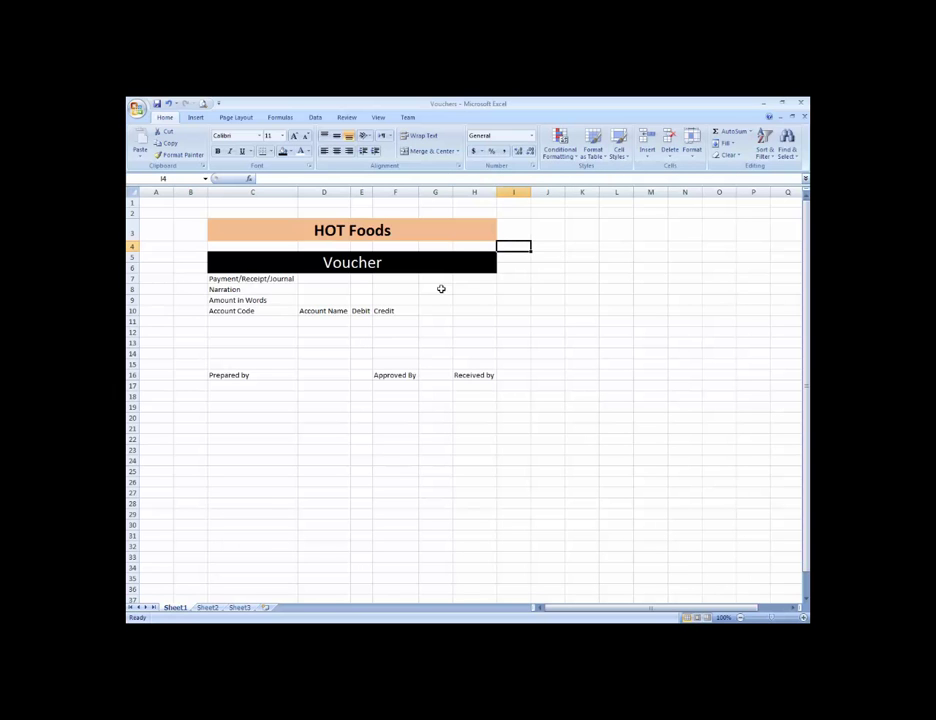
Add Date : and VR # labels in I4 and I5 and give I4:J5 all borders
{"action": "type", "text": "Date :"}
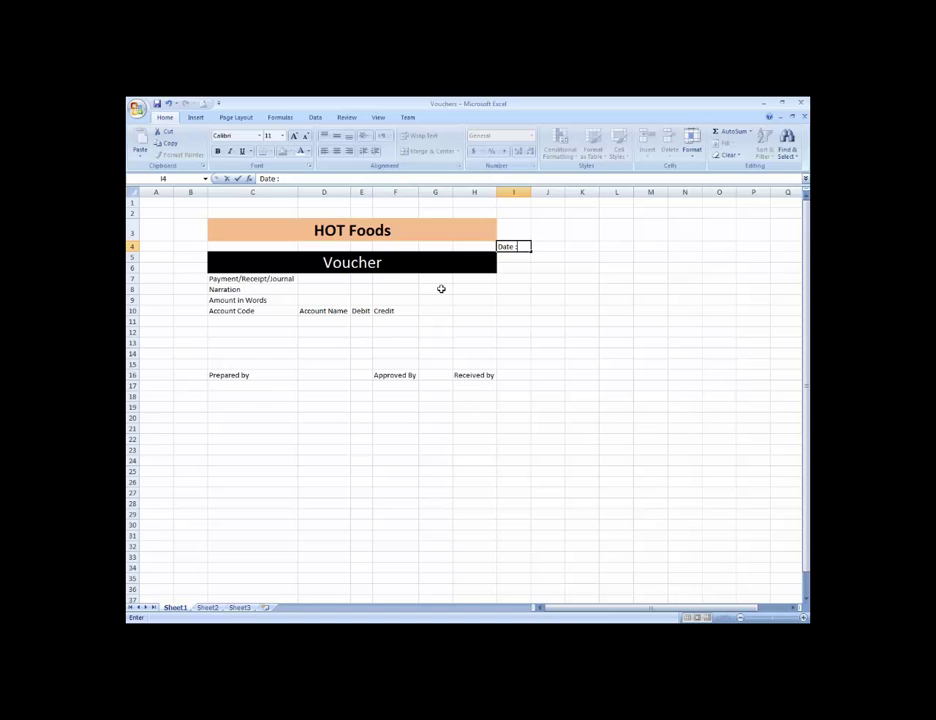
{"action": "key", "text": "Return"}
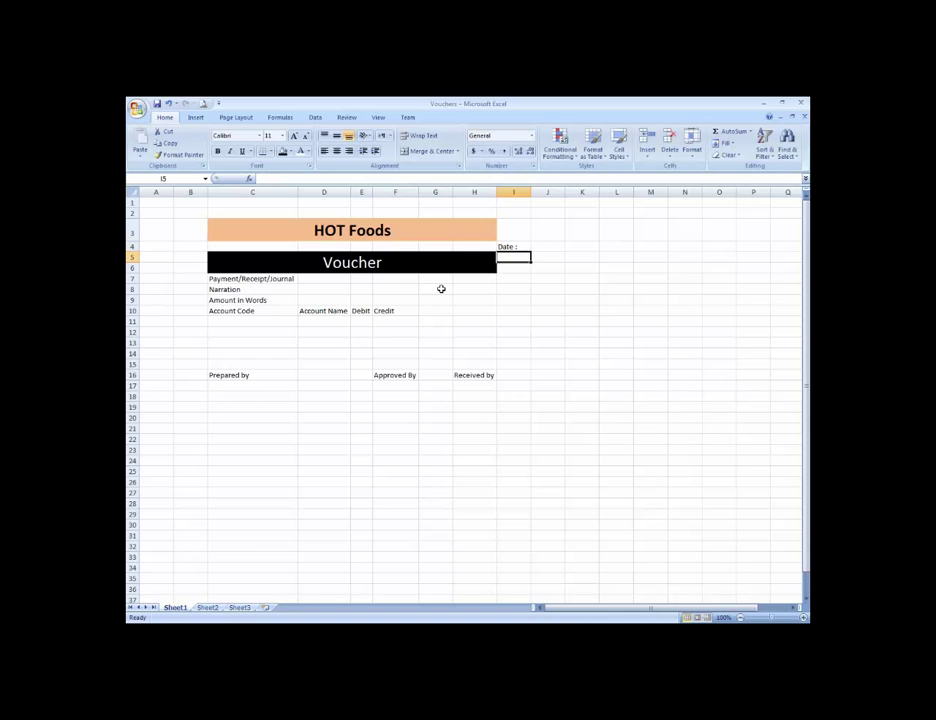
{"action": "type", "text": "VR #"}
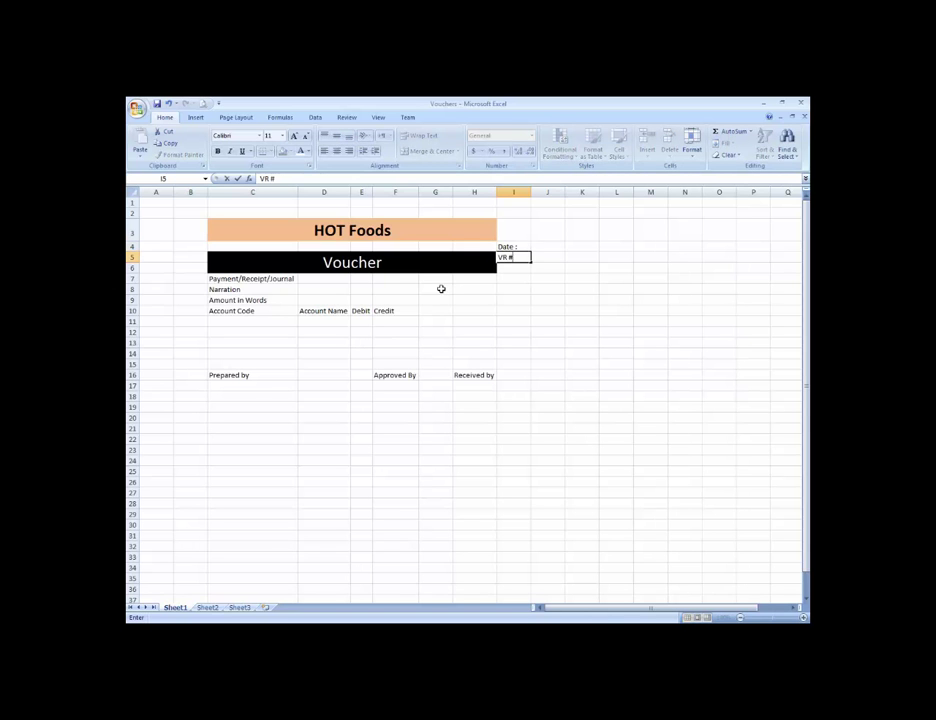
{"action": "key", "text": "Up"}
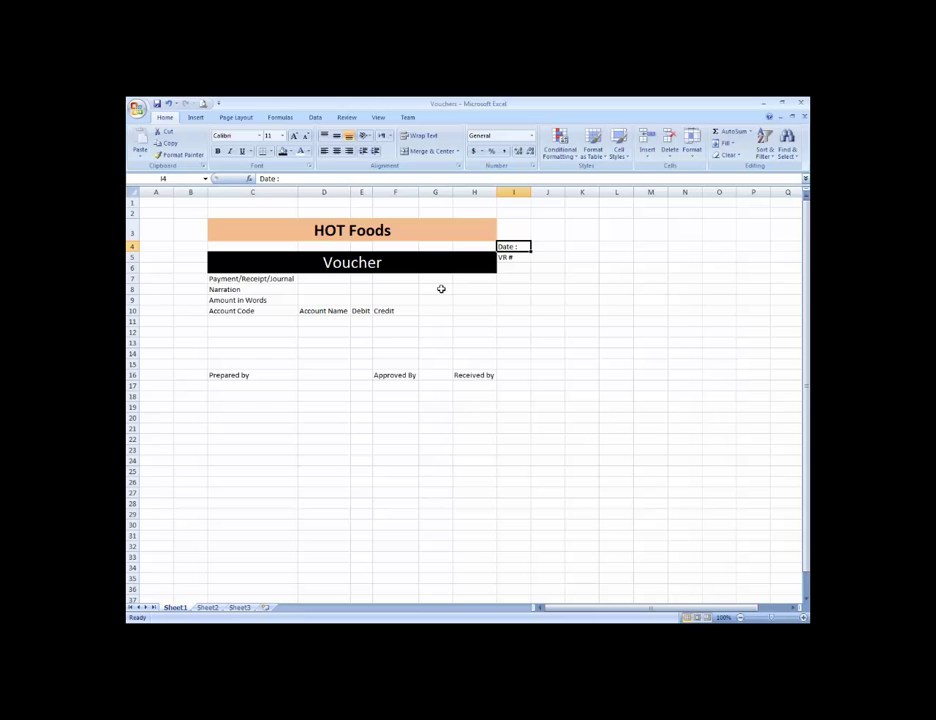
{"action": "key", "text": "shift+Down"}
{"action": "key", "text": "shift+Right"}
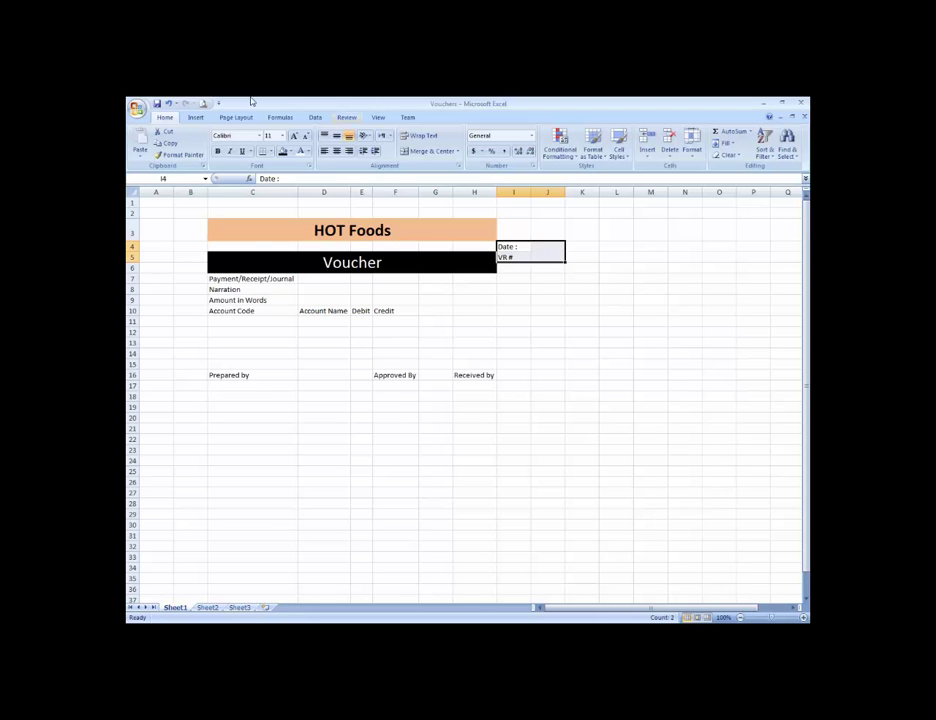
{"action": "left_click", "coordinate": [269, 151]}
{"action": "left_click", "coordinate": [289, 235]}
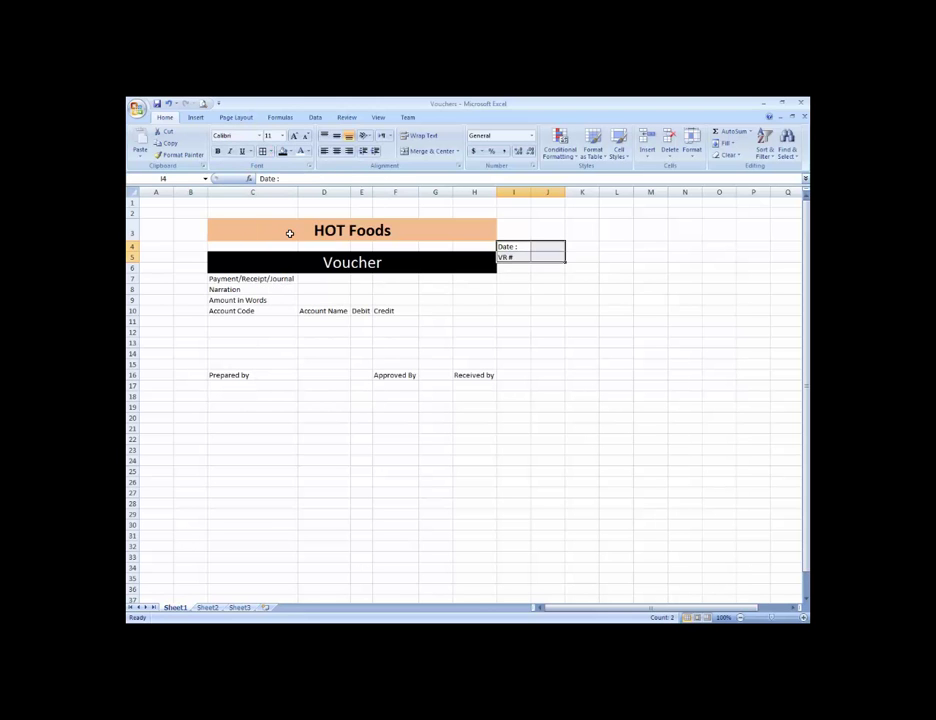
{"action": "key", "text": "Up"}
Merge and centre the HOT Foods title across C3:J3
{"action": "key", "text": "shift+Left"}
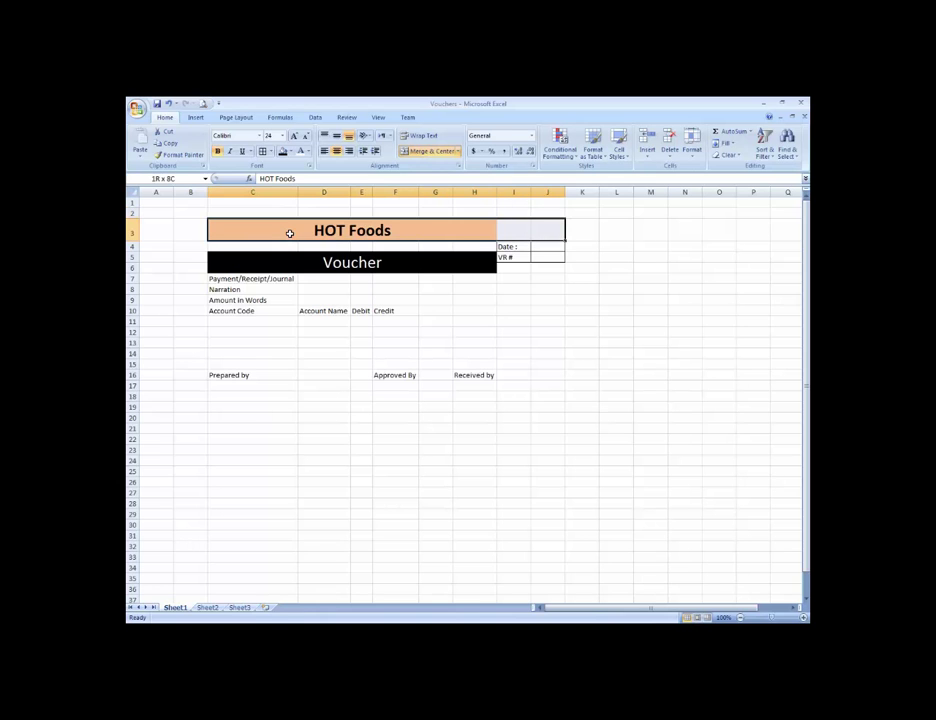
{"action": "left_click", "coordinate": [430, 152]}
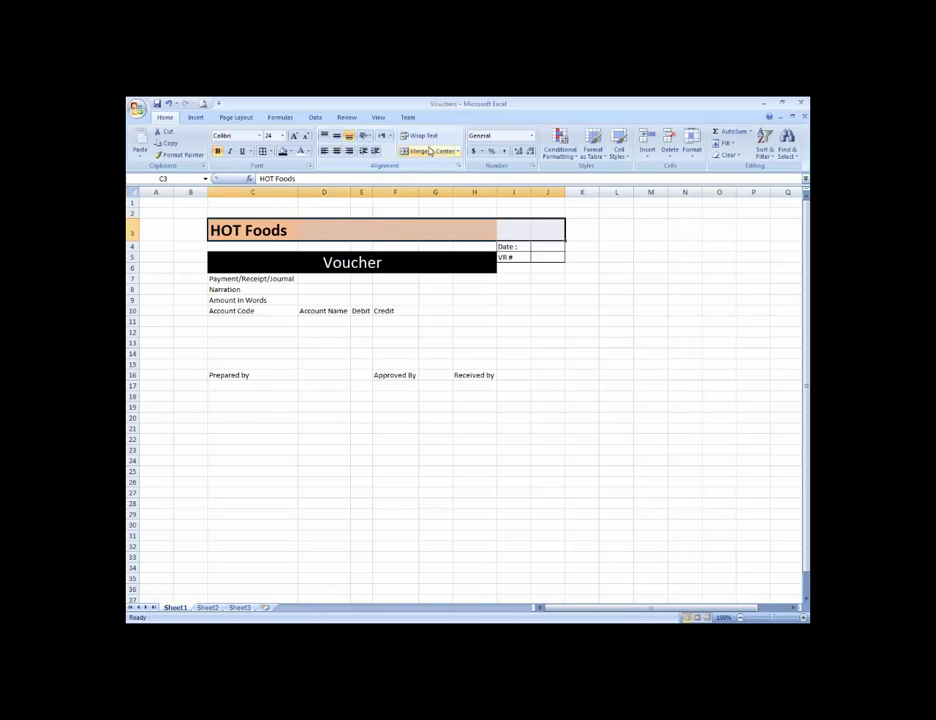
{"action": "left_click", "coordinate": [430, 152]}
Undo a failed paste of the Voucher banner into row 4, then unmerge the banner
{"action": "key", "text": "Down"}
{"action": "key", "text": "Down"}
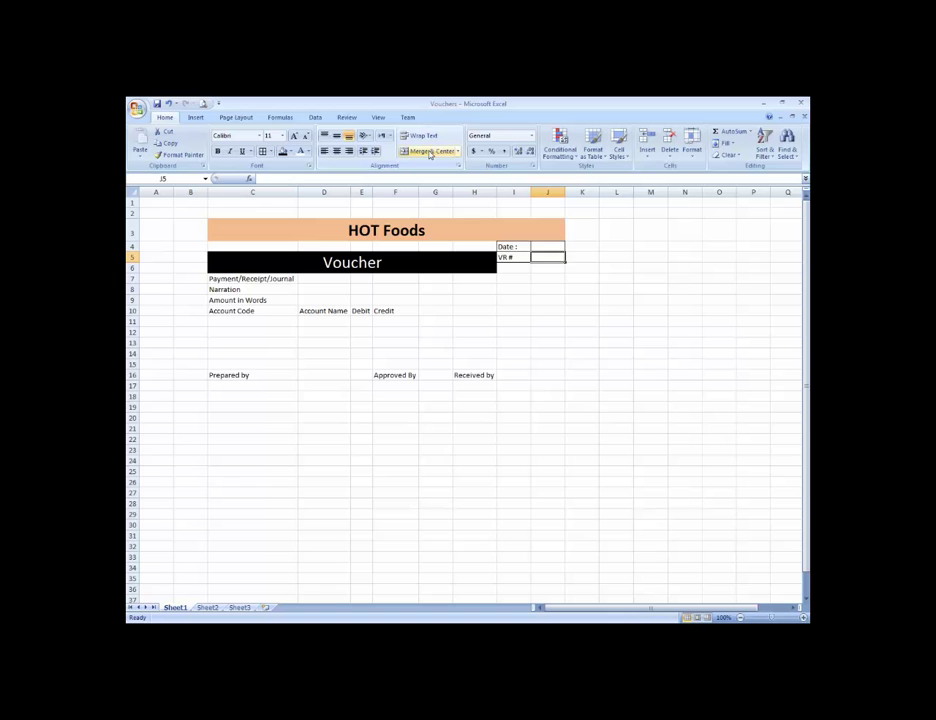
{"action": "key", "text": "Down"}
{"action": "key", "text": "Left"}
{"action": "key", "text": "Left"}
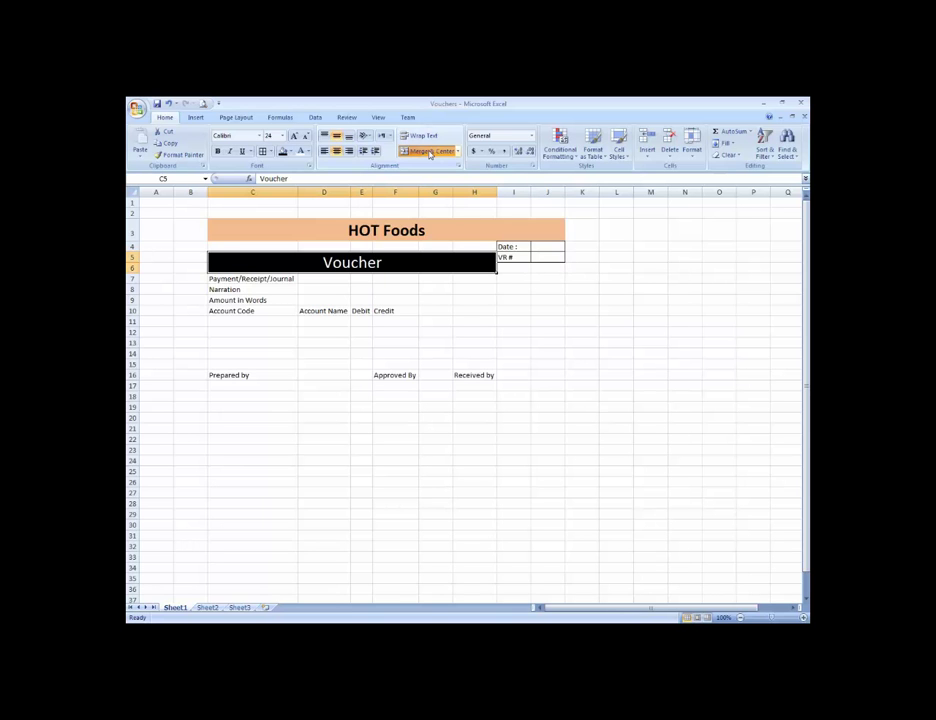
{"action": "key", "text": "ctrl+c"}
{"action": "key", "text": "Up"}
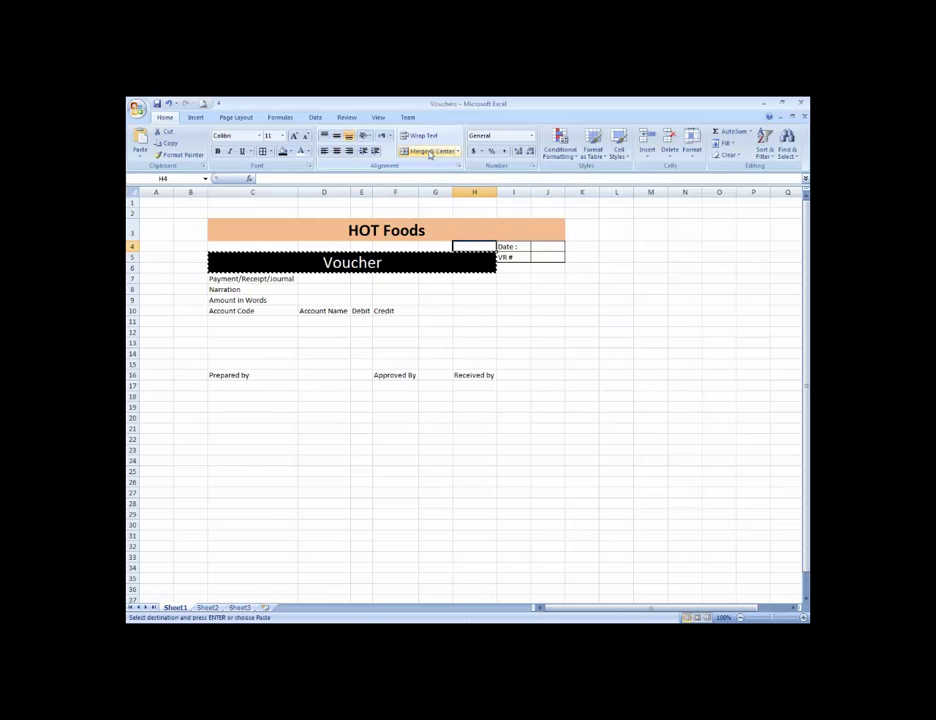
{"action": "key", "text": "Left"}
{"action": "key", "text": "Left"}
{"action": "key", "text": "Left"}
{"action": "key", "text": "Left"}
{"action": "key", "text": "Left"}
{"action": "key", "text": "Return"}
{"action": "key", "text": "Return"}
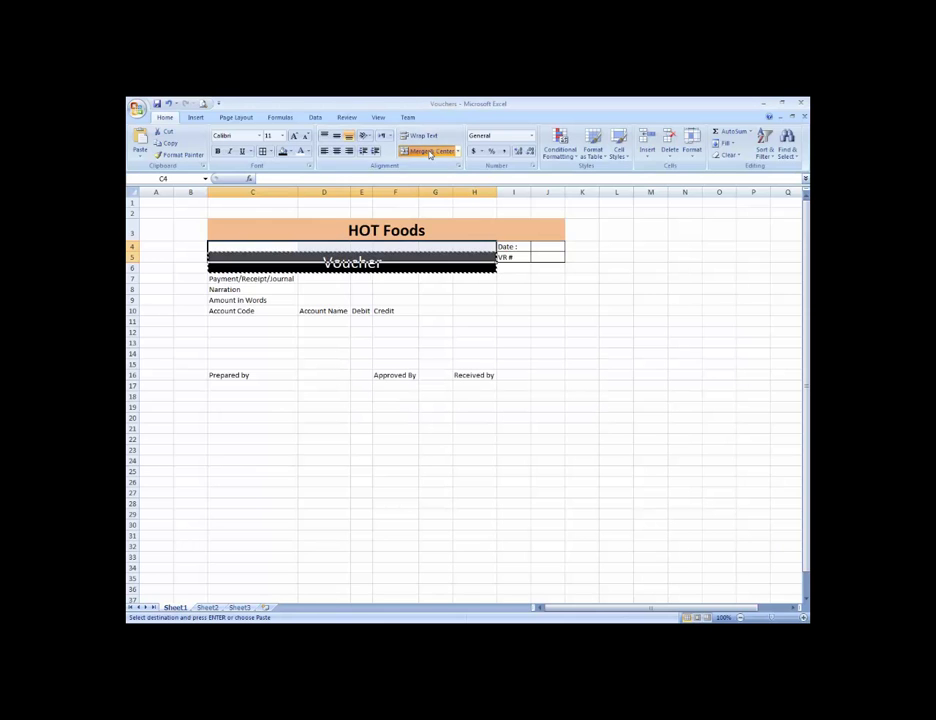
{"action": "key", "text": "ctrl+z"}
{"action": "key", "text": "Down"}
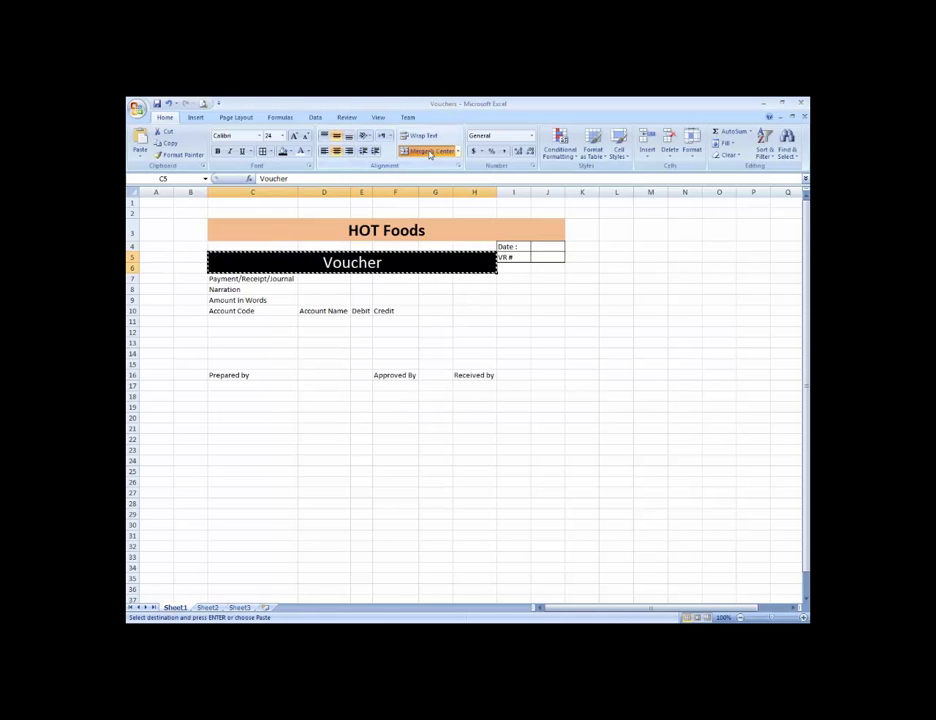
{"action": "left_click", "coordinate": [430, 152]}
Delete the empty row 6 entirely
{"action": "key", "text": "Up"}
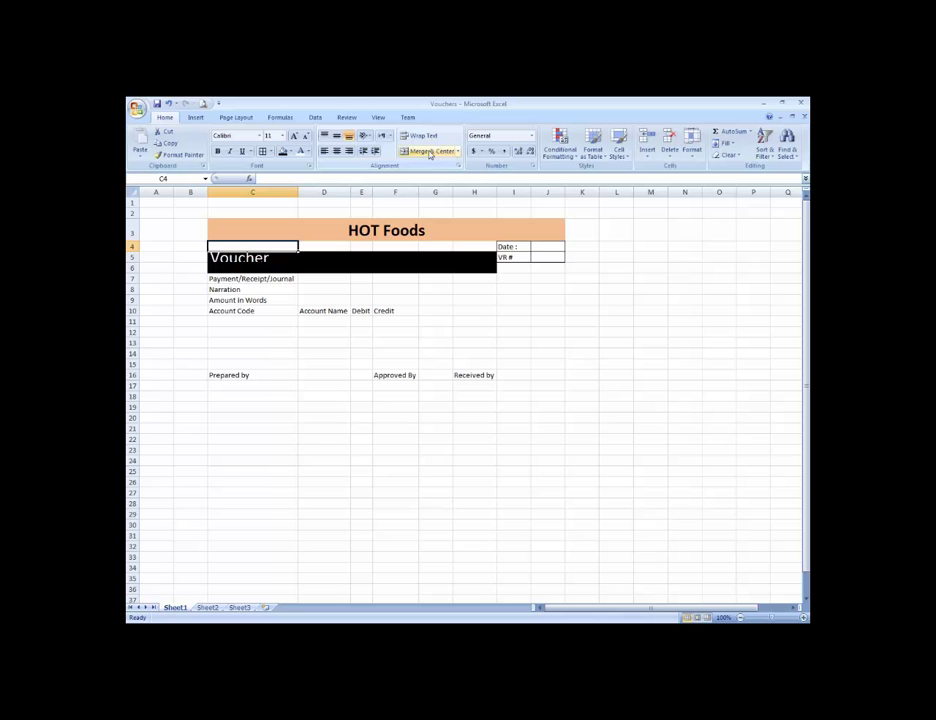
{"action": "key", "text": "Down"}
{"action": "key", "text": "Down"}
{"action": "key", "text": "ctrl+minus"}
{"action": "key", "text": "Return"}
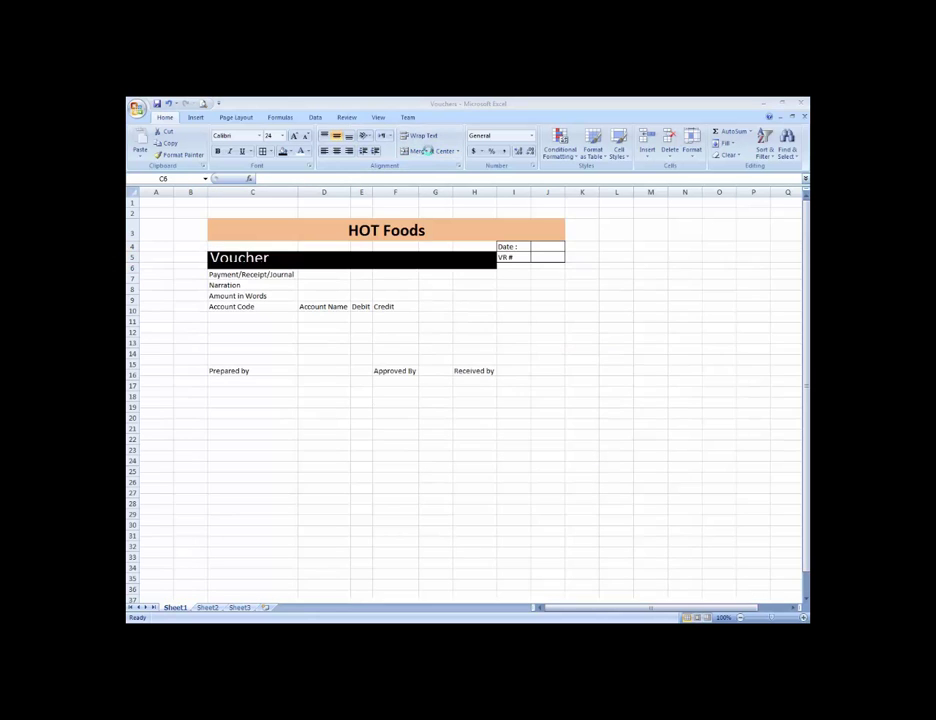
{"action": "key", "text": "Up"}
{"action": "key", "text": "Up"}
Merge and centre Voucher across C4:H5
{"action": "key", "text": "shift+Down"}
{"action": "key", "text": "shift+Right"}
{"action": "key", "text": "shift+Right"}
{"action": "key", "text": "shift+Right"}
{"action": "key", "text": "shift+Right"}
{"action": "key", "text": "shift+Right"}
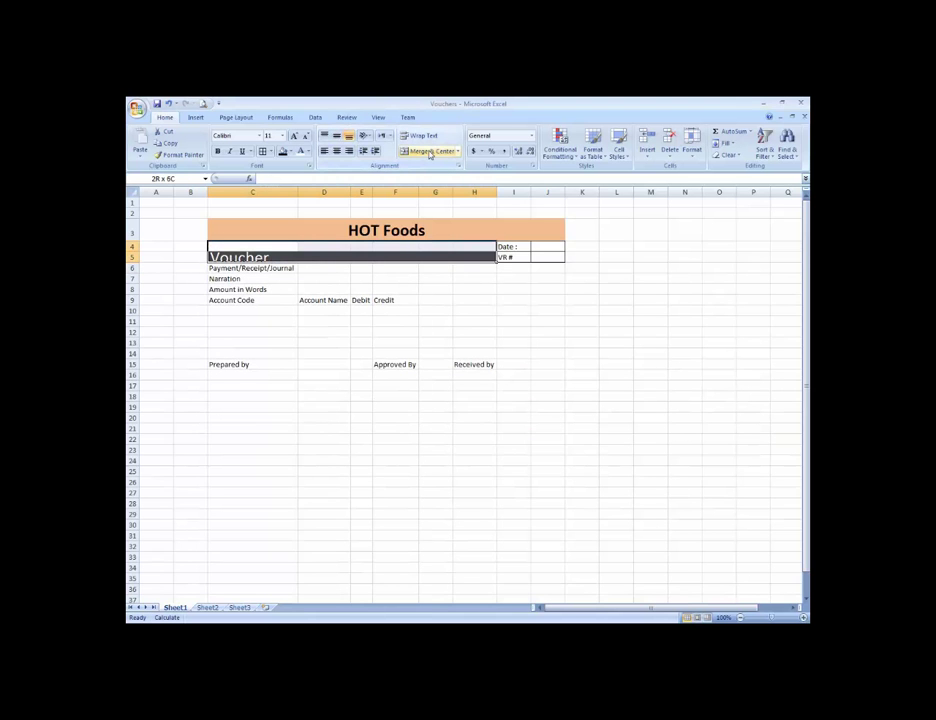
{"action": "left_click", "coordinate": [430, 152]}
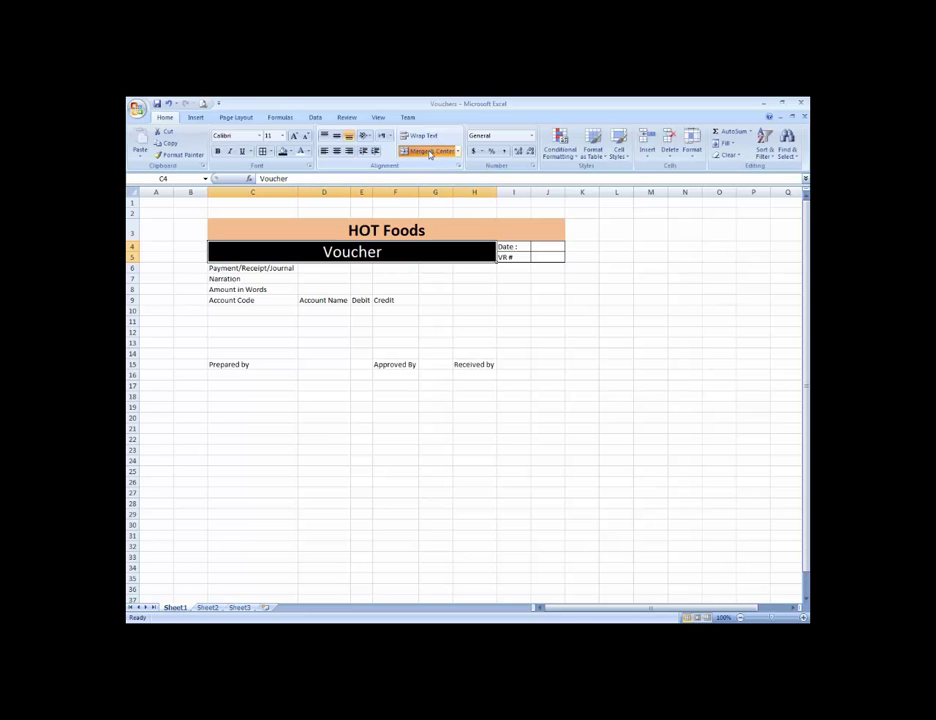
Merge D6:J6 into one entry field beside Payment/Receipt/Journal
{"action": "key", "text": "Right"}
{"action": "key", "text": "Down"}
{"action": "key", "text": "Down"}
{"action": "key", "text": "Left"}
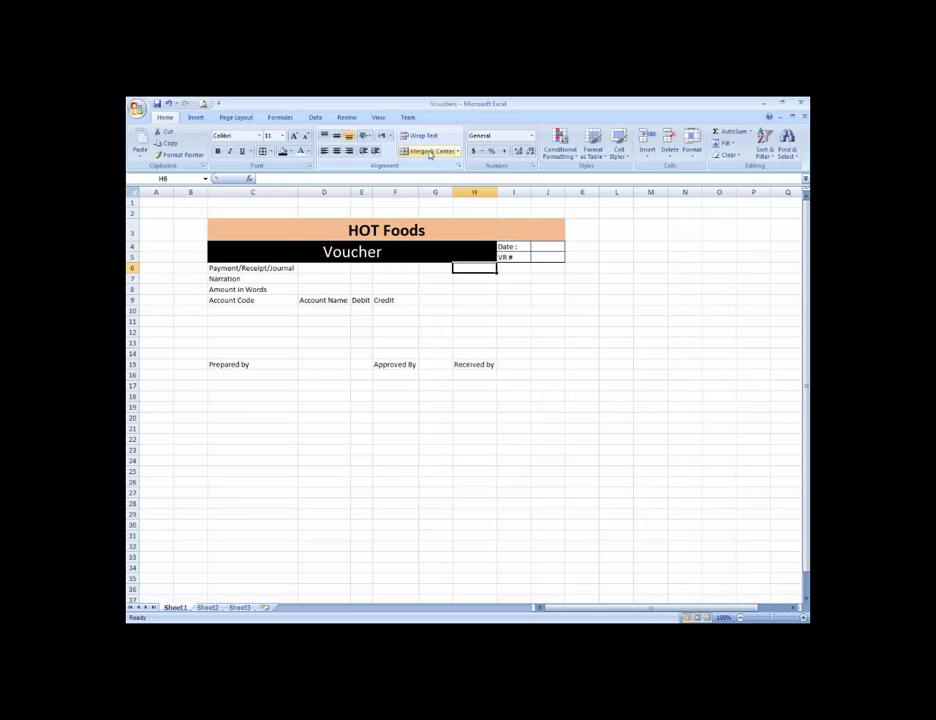
{"action": "key", "text": "Left"}
{"action": "key", "text": "Left"}
{"action": "key", "text": "Left"}
{"action": "key", "text": "Left"}
{"action": "key", "text": "shift+Right"}
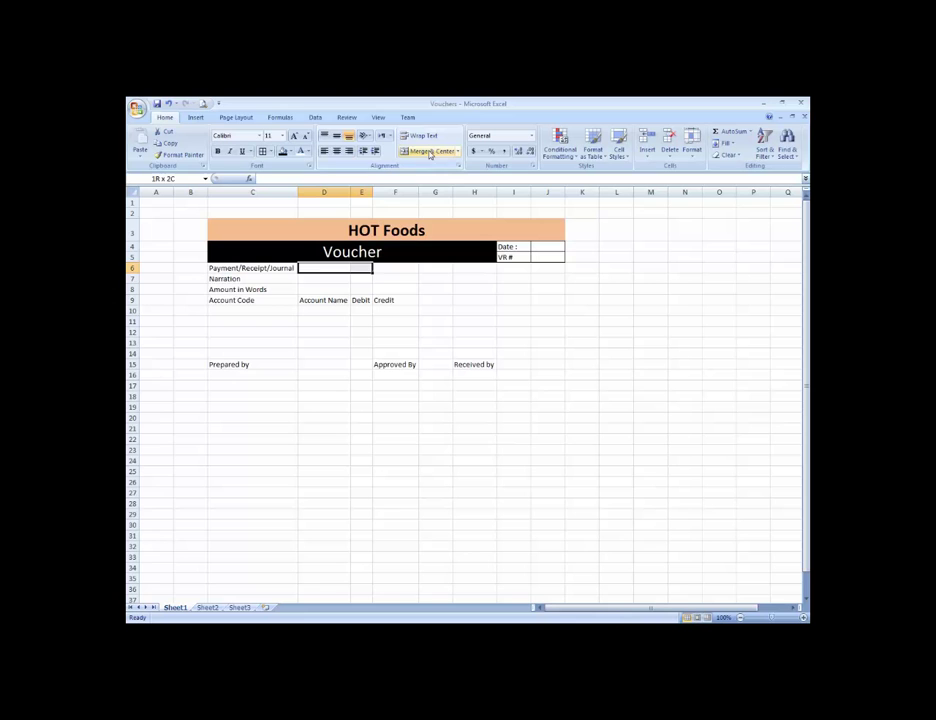
{"action": "key", "text": "shift+Right"}
{"action": "key", "text": "shift+Right"}
{"action": "key", "text": "shift+Right"}
Merge D7:J7 and D8:J8 into entry fields beside Narration and Amount in Words
{"action": "key", "text": "shift+Right"}
{"action": "key", "text": "shift+Right"}
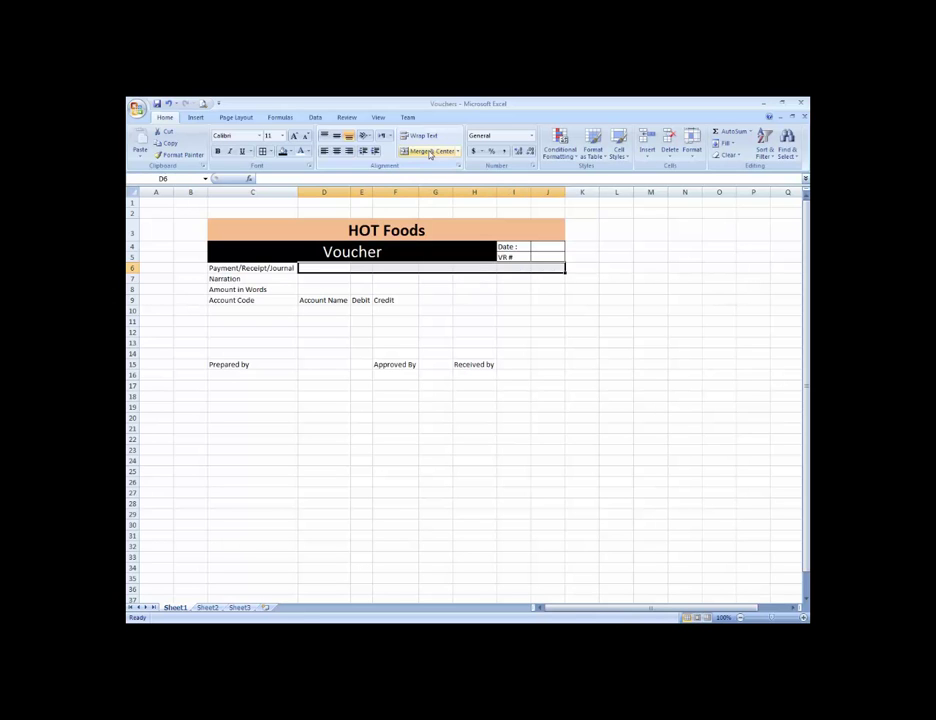
{"action": "left_click", "coordinate": [430, 153]}
{"action": "key", "text": "Down"}
{"action": "key", "text": "shift+Right"}
{"action": "key", "text": "shift+Right"}
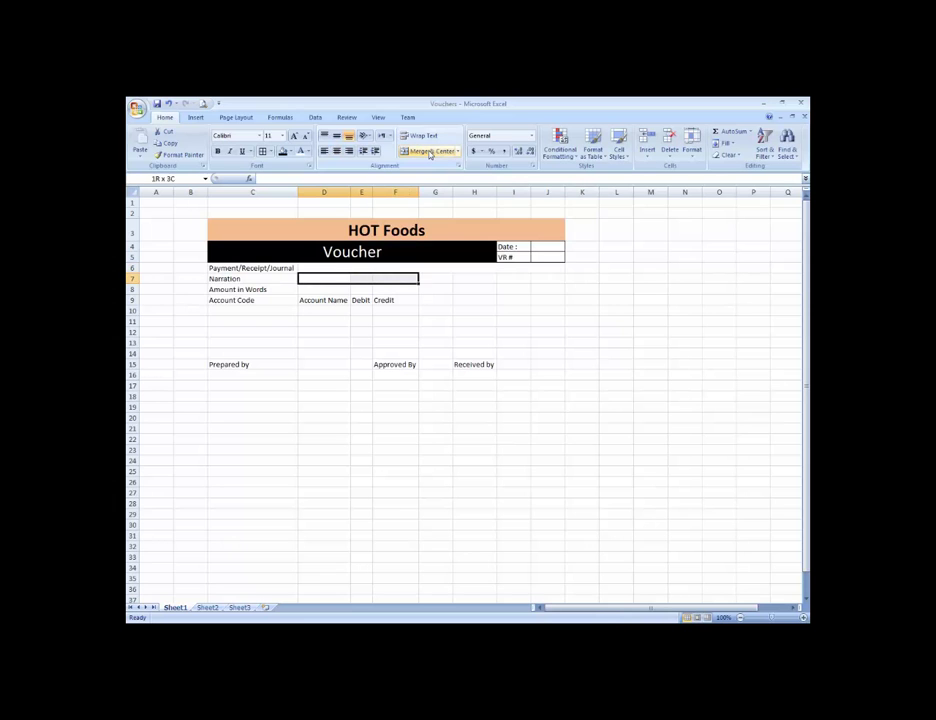
{"action": "key", "text": "shift+Right"}
{"action": "key", "text": "shift+Right"}
{"action": "key", "text": "shift+Right"}
{"action": "key", "text": "shift+Right"}
{"action": "left_click", "coordinate": [430, 153]}
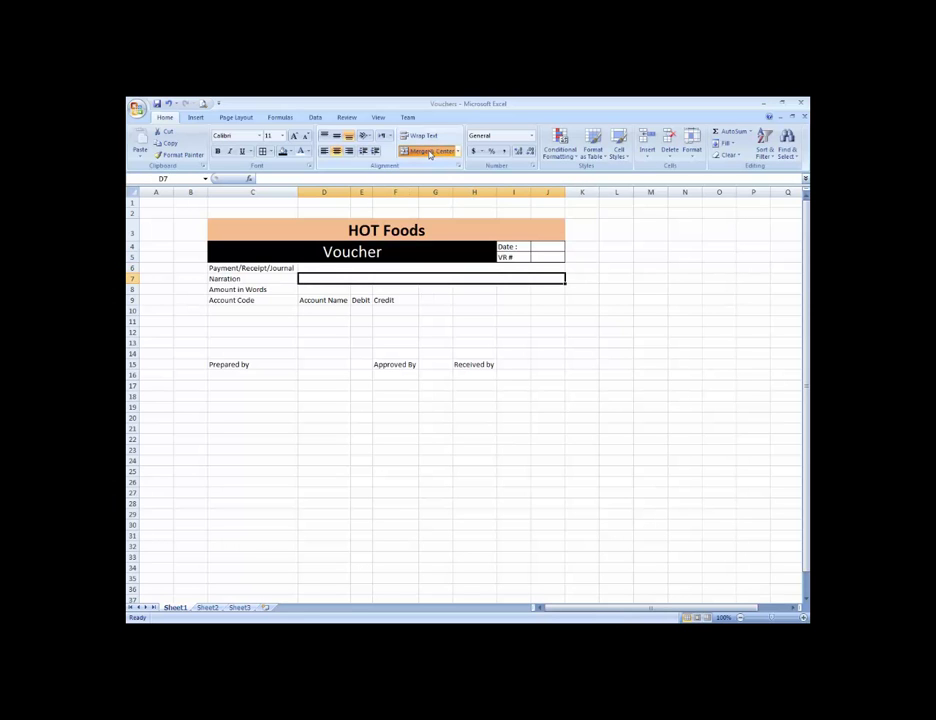
{"action": "key", "text": "Down"}
{"action": "key", "text": "shift+Right"}
{"action": "key", "text": "shift+Right"}
{"action": "key", "text": "shift+Right"}
{"action": "key", "text": "shift+Right"}
{"action": "key", "text": "shift+Right"}
{"action": "left_click", "coordinate": [430, 153]}
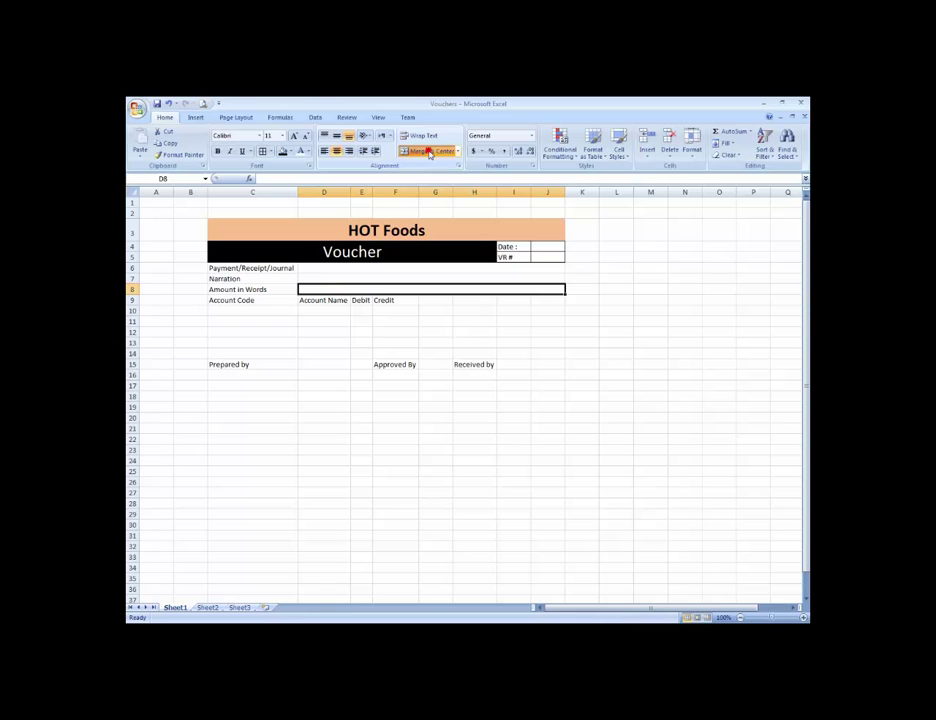
{"action": "key", "text": "Down"}
{"action": "key", "text": "Right"}
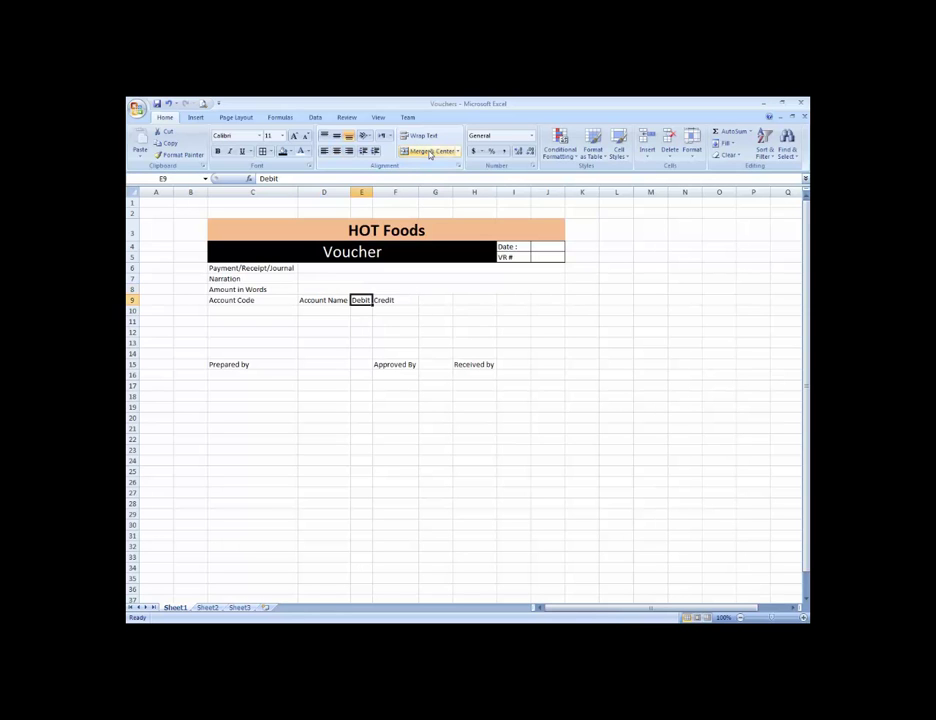
{"action": "key", "text": "Left"}
{"action": "key", "text": "Left"}
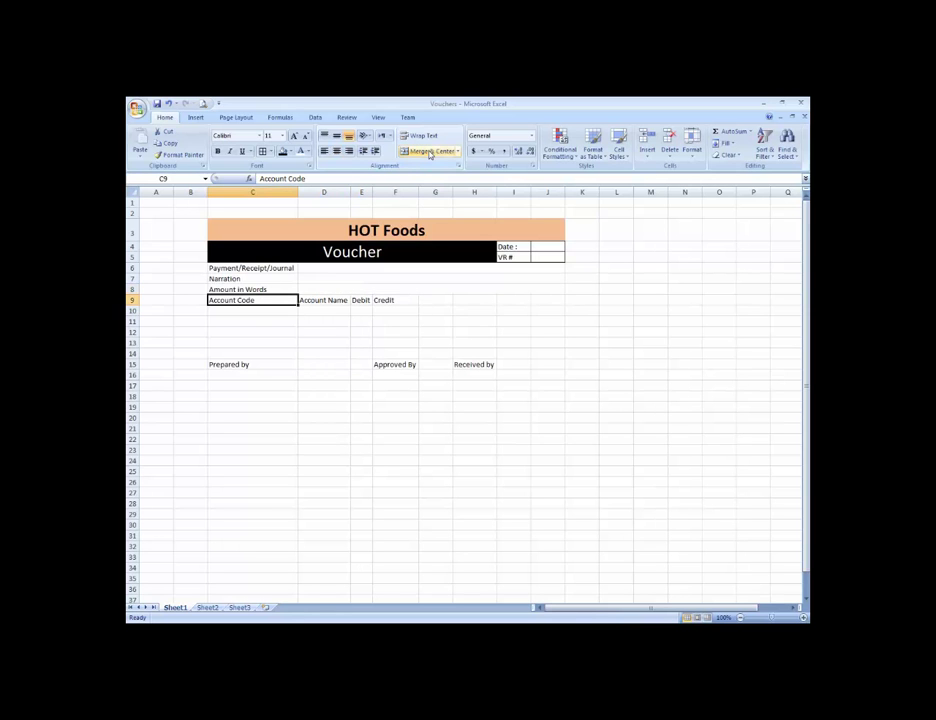
Narrow column C to about 14.57 and unmerge the D6:J8 entry fields
{"action": "mouse_move", "coordinate": [297, 191]}
{"action": "left_mouse_down"}
{"action": "mouse_move", "coordinate": [251, 191]}
{"action": "mouse_move", "coordinate": [260, 195]}
{"action": "left_mouse_up"}
{"action": "key", "text": "Up"}
{"action": "key", "text": "Up"}
{"action": "key", "text": "Up"}
{"action": "key", "text": "Right"}
{"action": "key", "text": "shift+Right"}
{"action": "key", "text": "shift+Right"}
{"action": "key", "text": "shift+Right"}
{"action": "key", "text": "alt+h"}
{"action": "key", "text": "m"}
{"action": "key", "text": "c"}
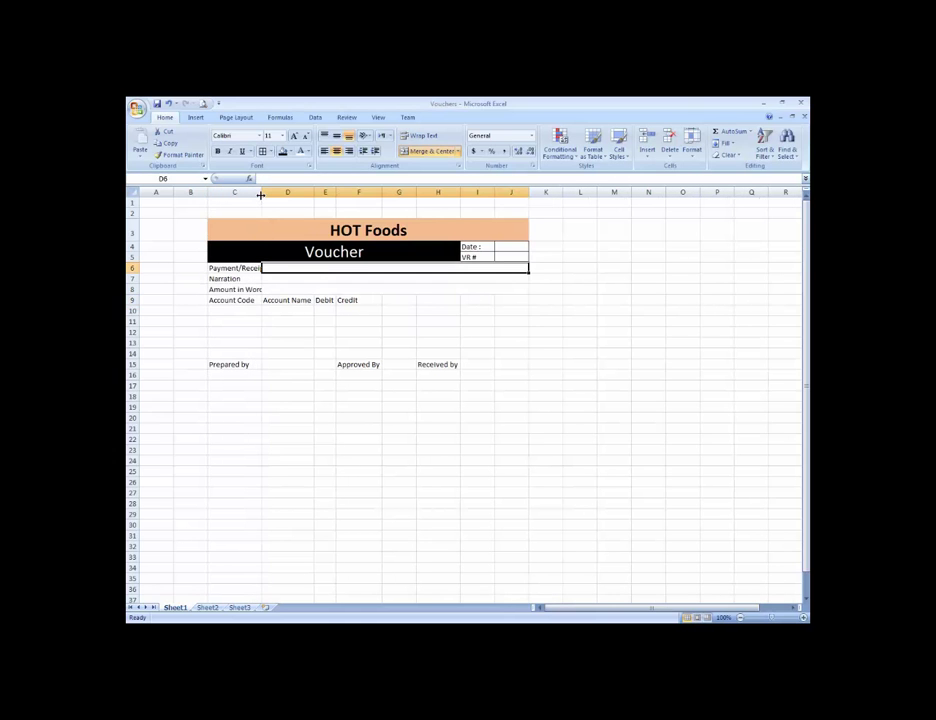
{"action": "key", "text": "shift+Down"}
{"action": "key", "text": "shift+Down"}
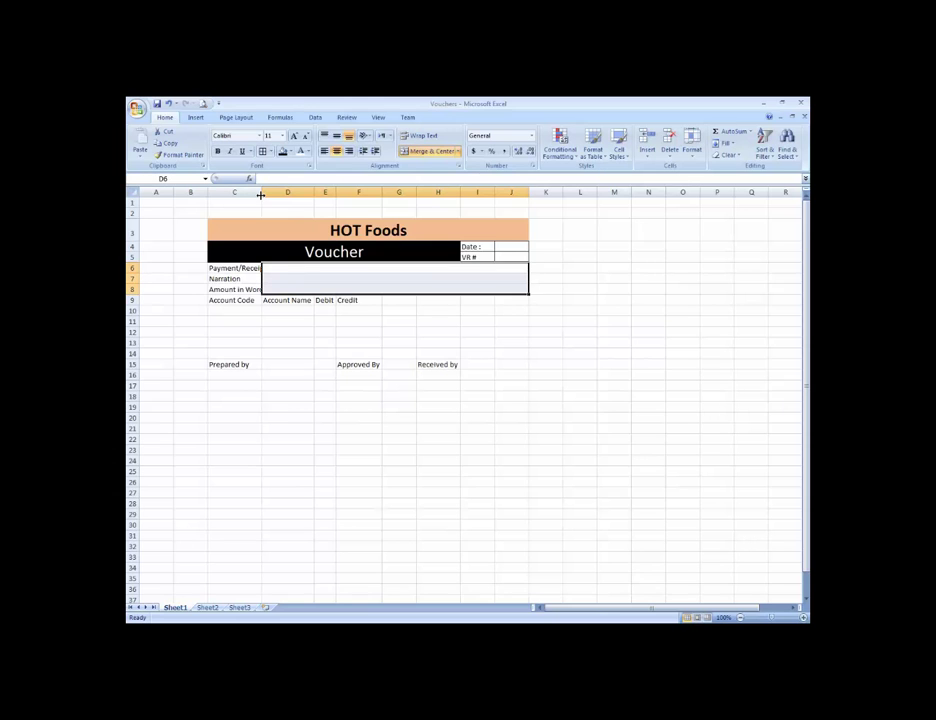
{"action": "left_click", "coordinate": [428, 152]}
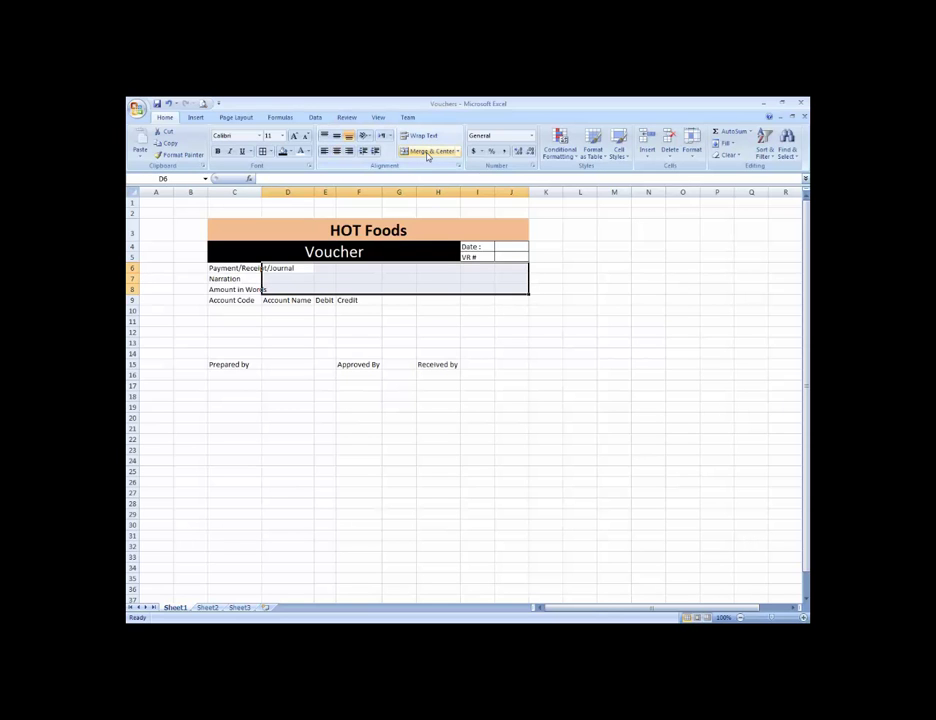
Merge E6:J6 into the Payment/Receipt/Journal entry field
{"action": "key", "text": "Down"}
{"action": "key", "text": "Up"}
{"action": "key", "text": "Right"}
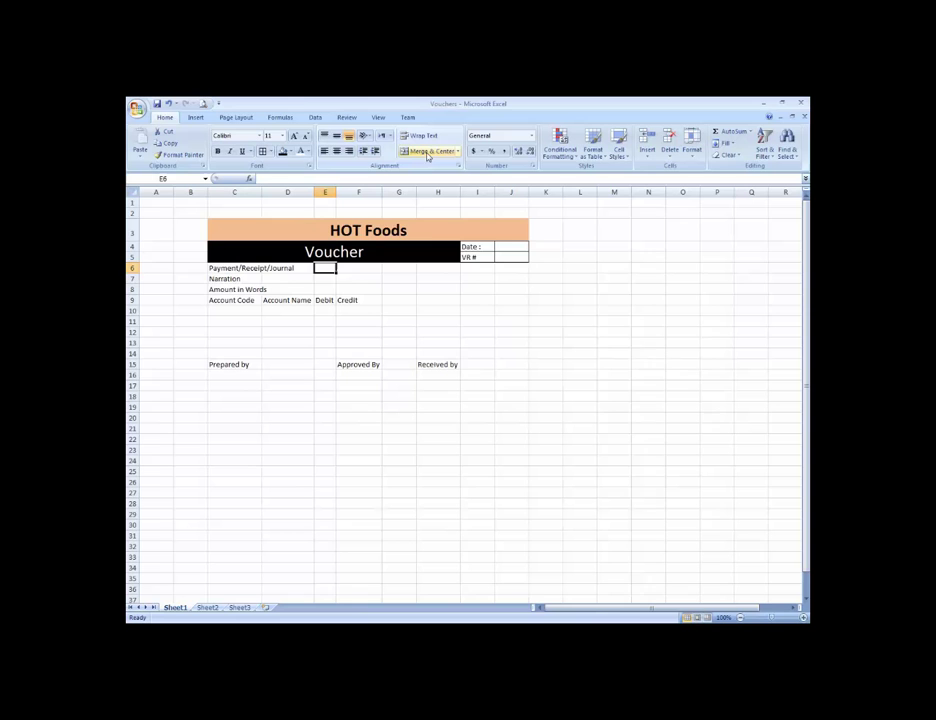
{"action": "key", "text": "shift+Down"}
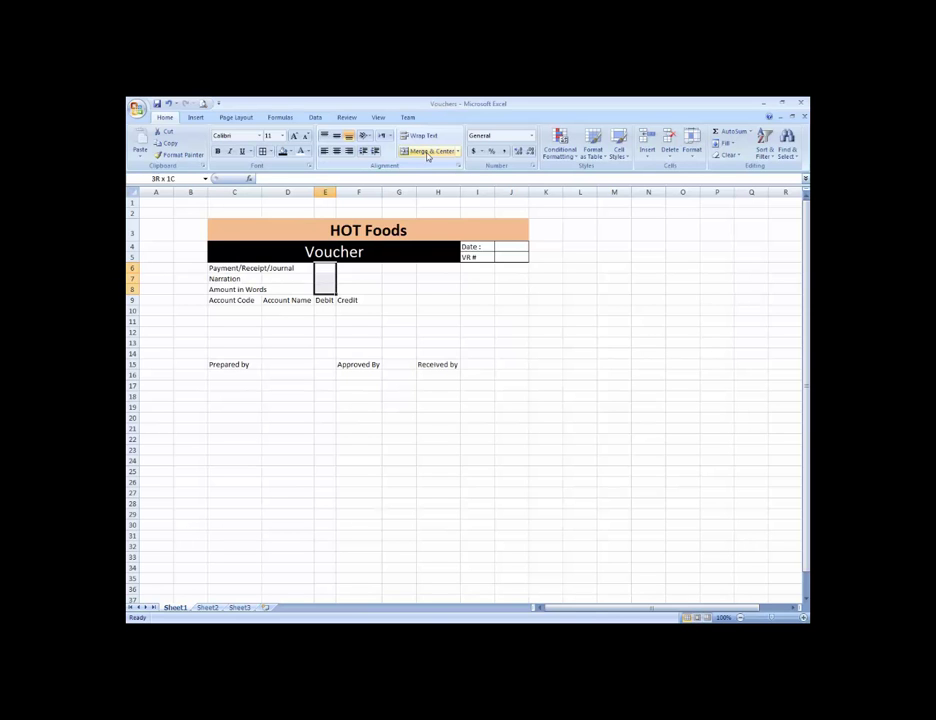
{"action": "key", "text": "Up"}
{"action": "key", "text": "Down"}
{"action": "key", "text": "shift+Right"}
{"action": "key", "text": "shift+Right"}
{"action": "key", "text": "shift+Right"}
{"action": "key", "text": "shift+Right"}
{"action": "key", "text": "shift+Right"}
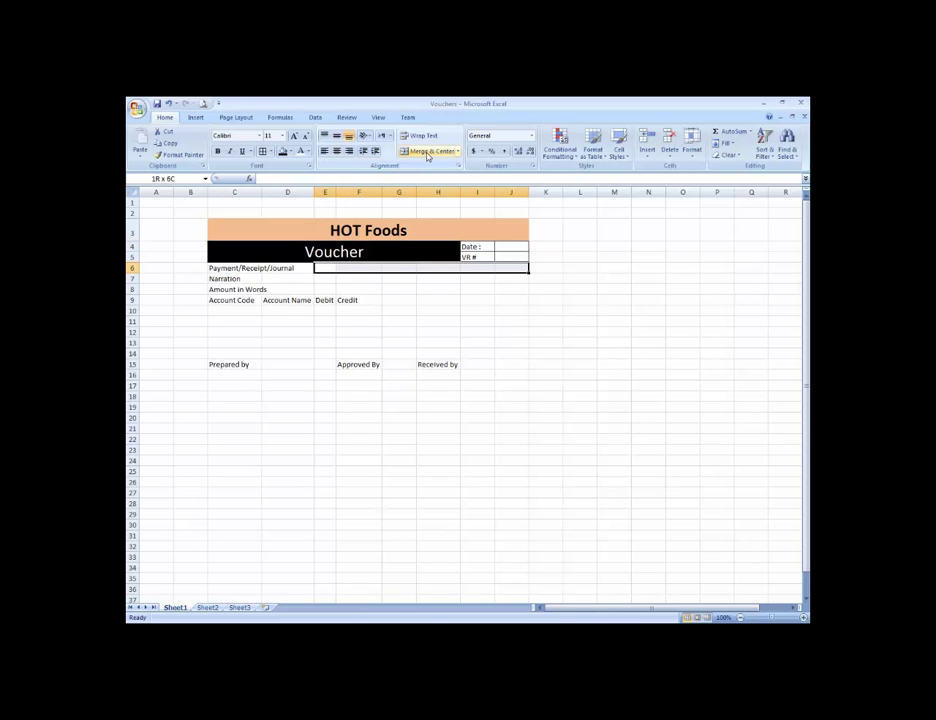
{"action": "left_click", "coordinate": [427, 152]}
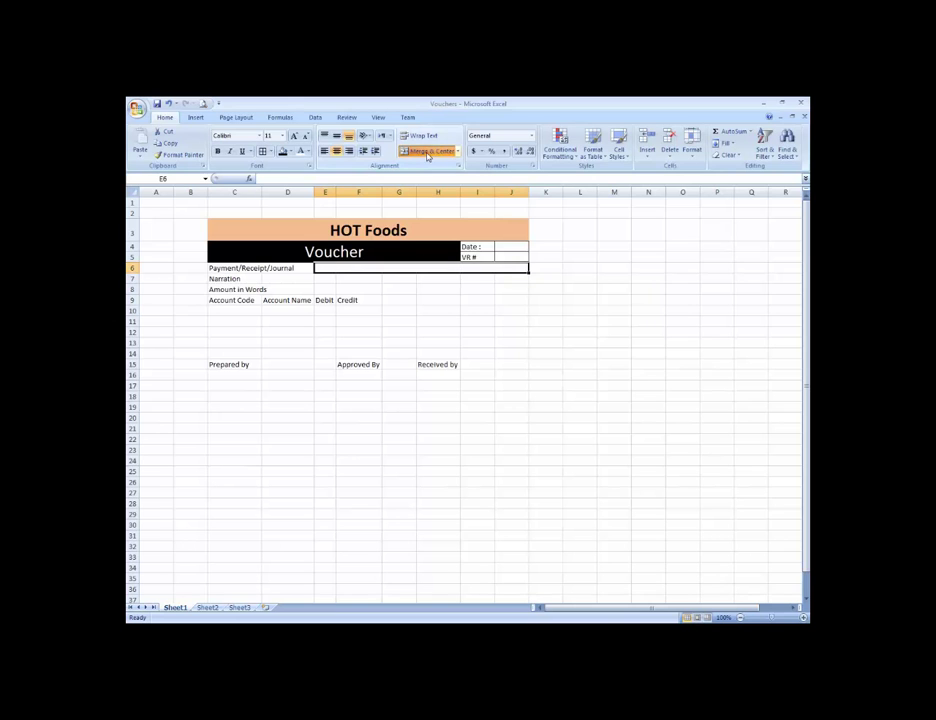
Merge E7:J7 and E8:J8 into the Narration and Amount in Words fields
{"action": "key", "text": "Down"}
{"action": "key", "text": "shift+Right"}
{"action": "key", "text": "shift+Right"}
{"action": "key", "text": "shift+Right"}
{"action": "key", "text": "shift+Right"}
{"action": "key", "text": "shift+Right"}
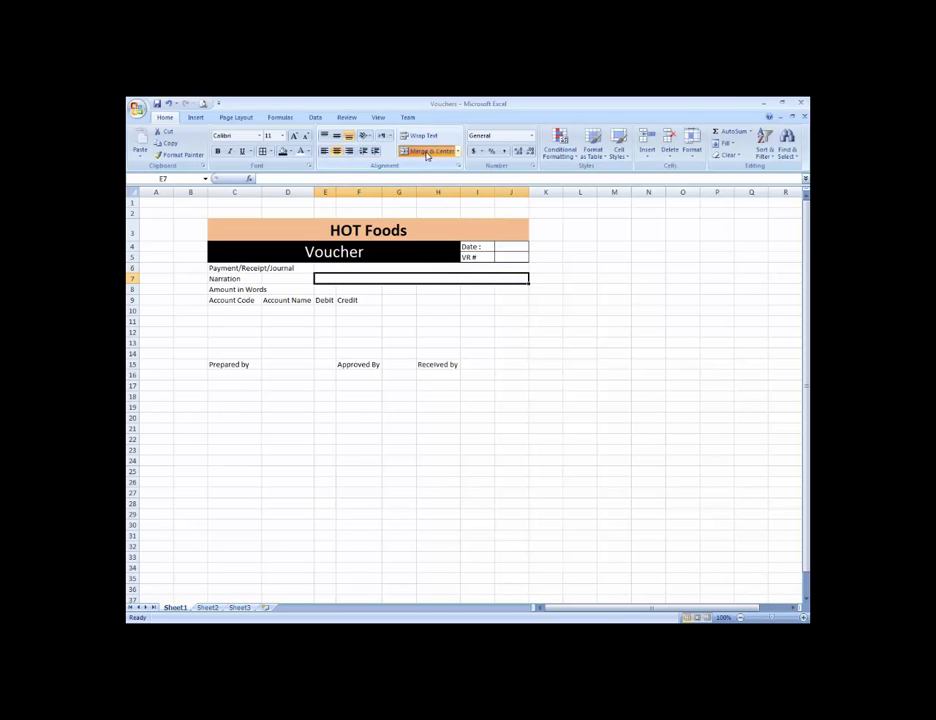
{"action": "key", "text": "Down"}
{"action": "key", "text": "shift+Right"}
{"action": "key", "text": "shift+Right"}
{"action": "key", "text": "shift+Right"}
{"action": "key", "text": "shift+Right"}
{"action": "key", "text": "shift+Right"}
{"action": "left_click", "coordinate": [427, 152]}
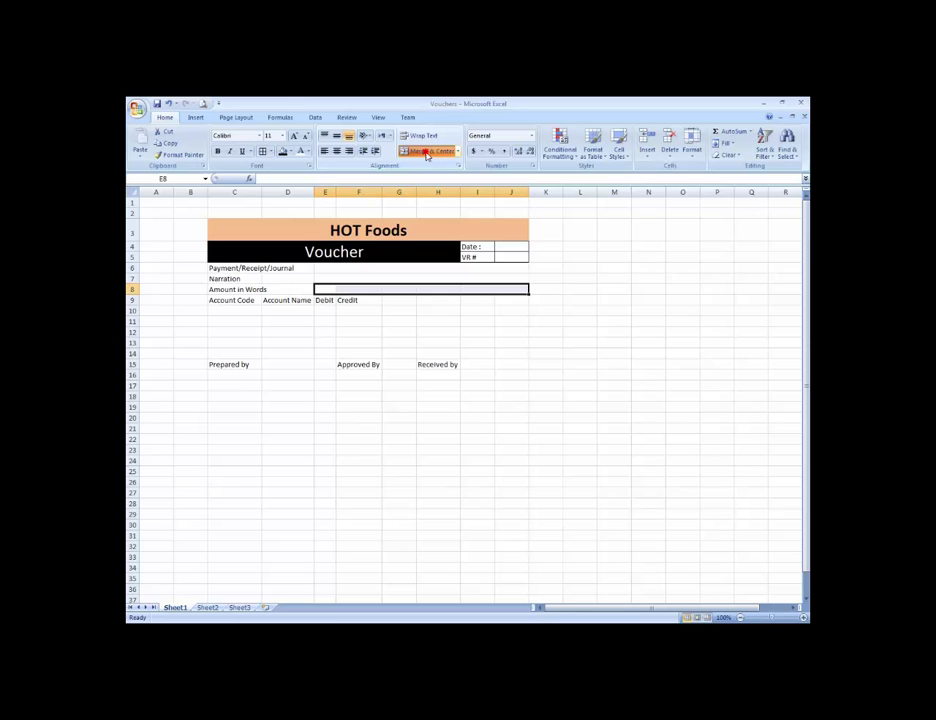
{"action": "key", "text": "Down"}
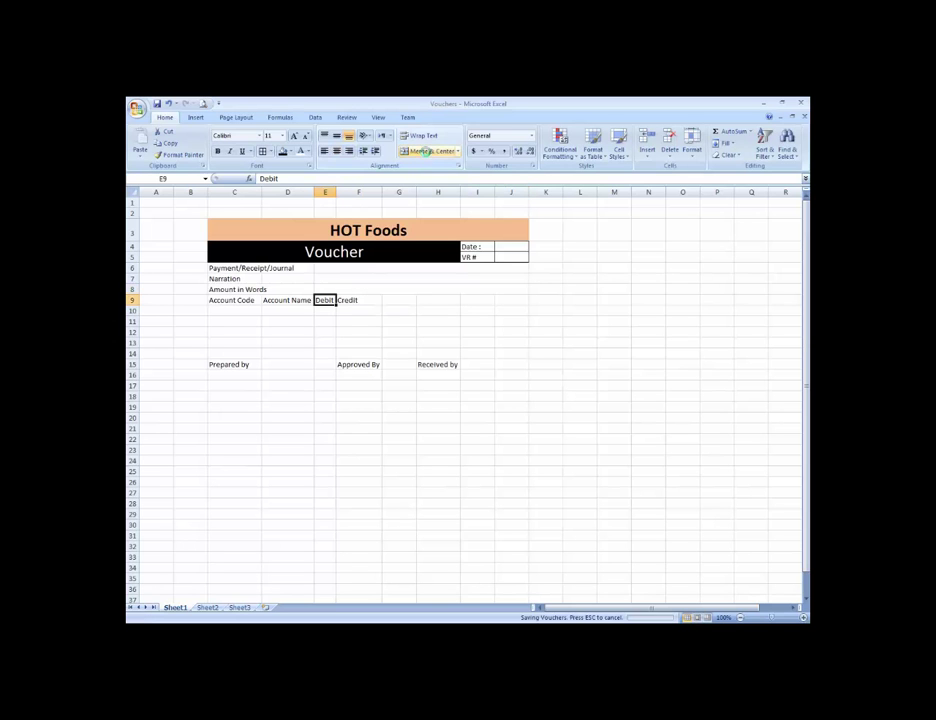
Cut and move the Credit and Debit headings rightward along row 9
{"action": "key", "text": "Down"}
{"action": "key", "text": "Up"}
{"action": "key", "text": "Left"}
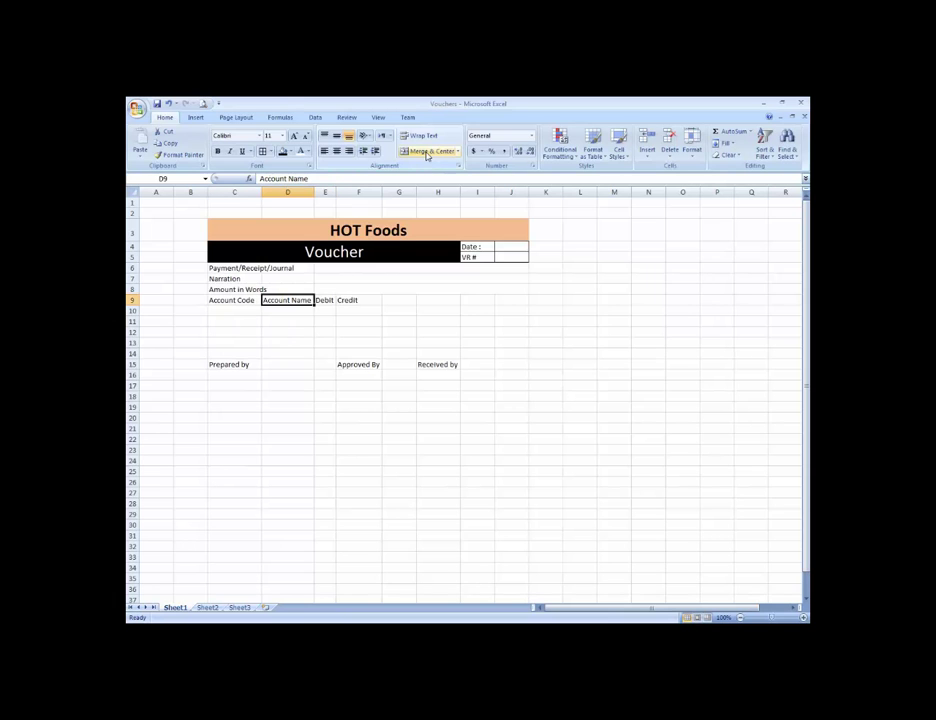
{"action": "key", "text": "Right"}
{"action": "key", "text": "Right"}
{"action": "key", "text": "Left"}
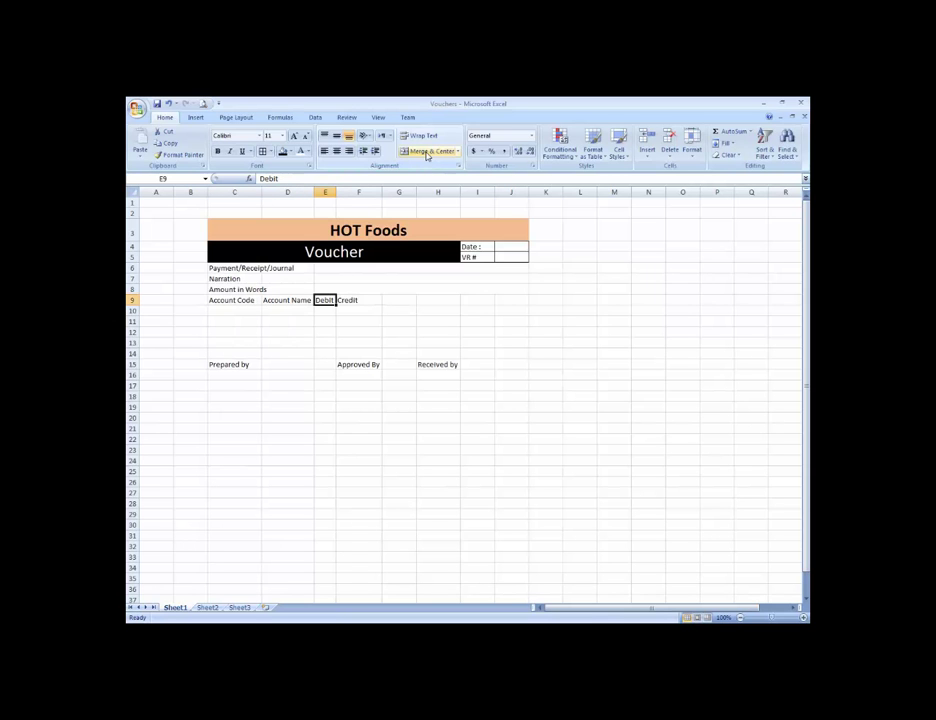
{"action": "key", "text": "Right"}
{"action": "key", "text": "ctrl+x"}
{"action": "key", "text": "Right"}
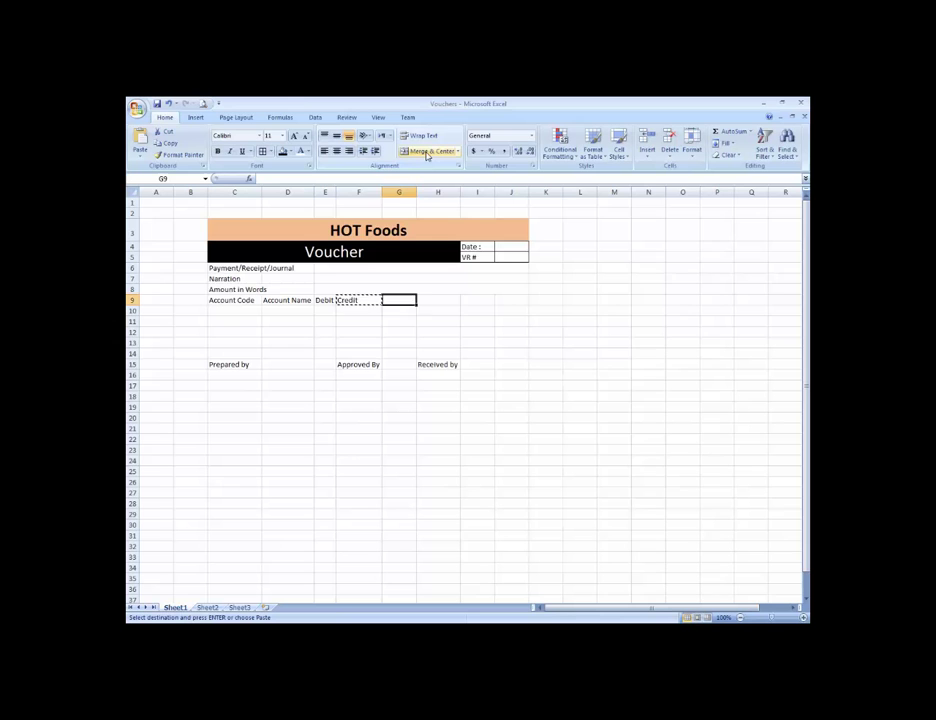
{"action": "key", "text": "Right"}
{"action": "key", "text": "Return"}
{"action": "key", "text": "Left"}
{"action": "key", "text": "Left"}
{"action": "key", "text": "Left"}
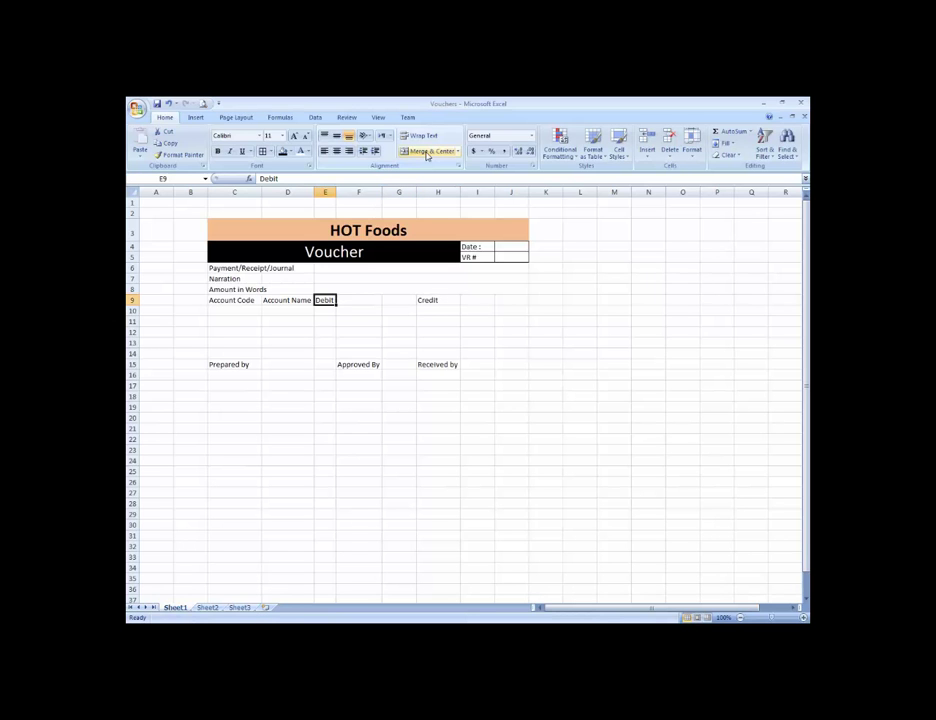
{"action": "key", "text": "ctrl+x"}
{"action": "key", "text": "Right"}
{"action": "key", "text": "Return"}
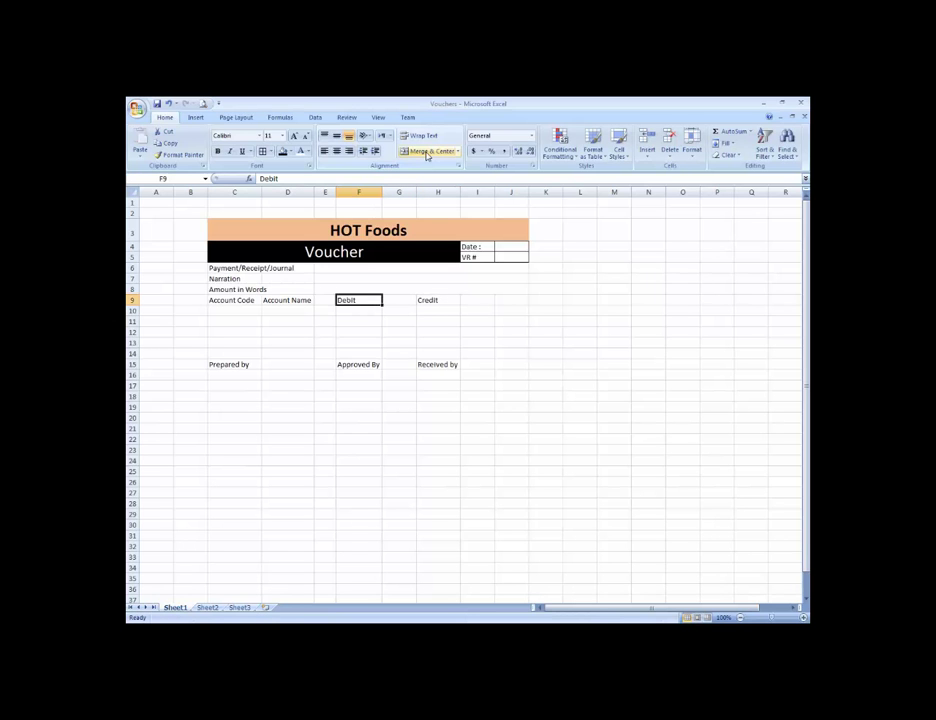
Move Credit to I9 and merge I9:J9 to centre it
{"action": "key", "text": "Left"}
{"action": "key", "text": "shift+Right"}
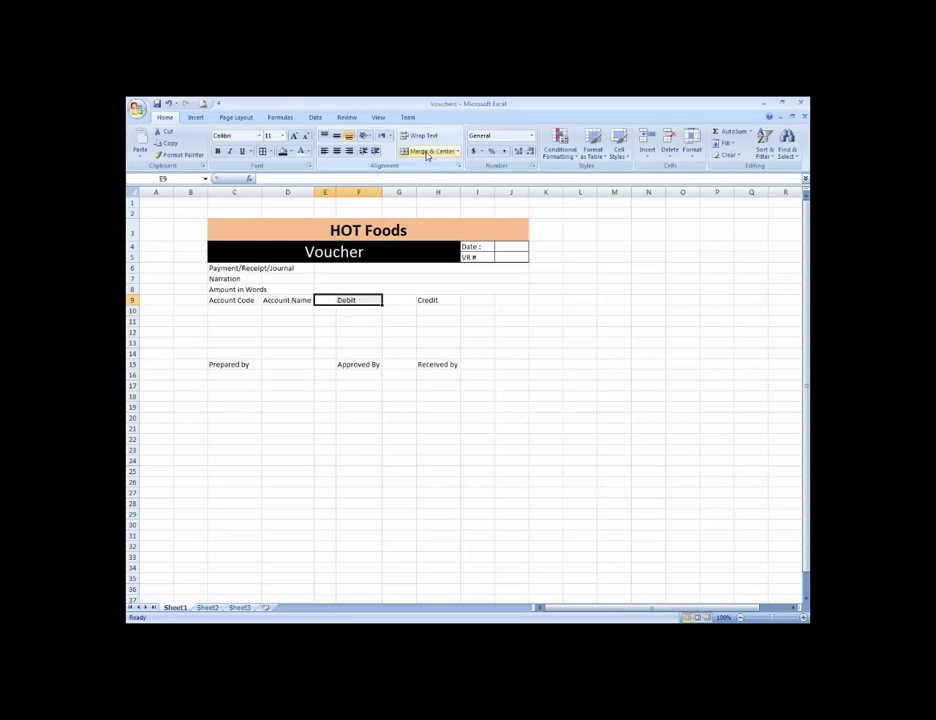
{"action": "key", "text": "Right"}
{"action": "key", "text": "Right"}
{"action": "key", "text": "ctrl+x"}
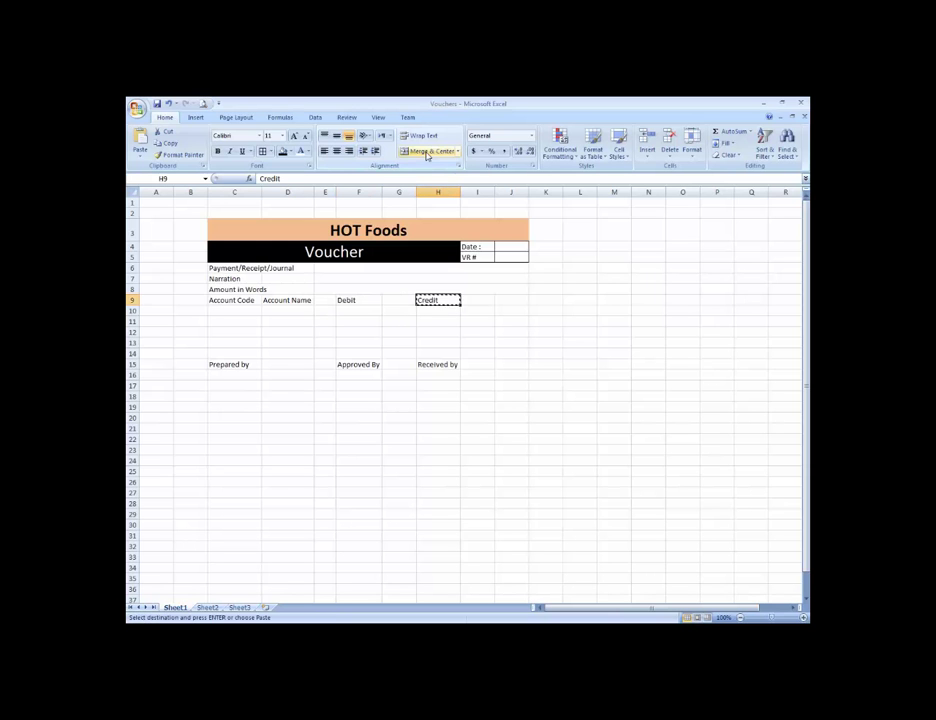
{"action": "key", "text": "Right"}
{"action": "key", "text": "Return"}
{"action": "key", "text": "shift+Right"}
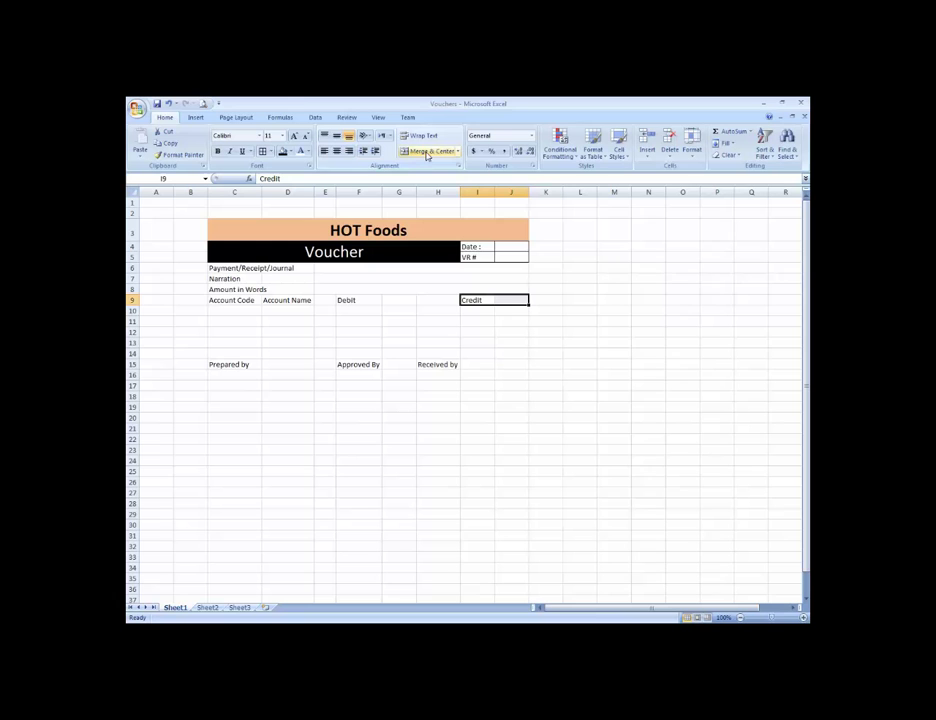
{"action": "left_click", "coordinate": [427, 152]}
Move Debit to G9 and centre it across G9:H9
{"action": "key", "text": "Left"}
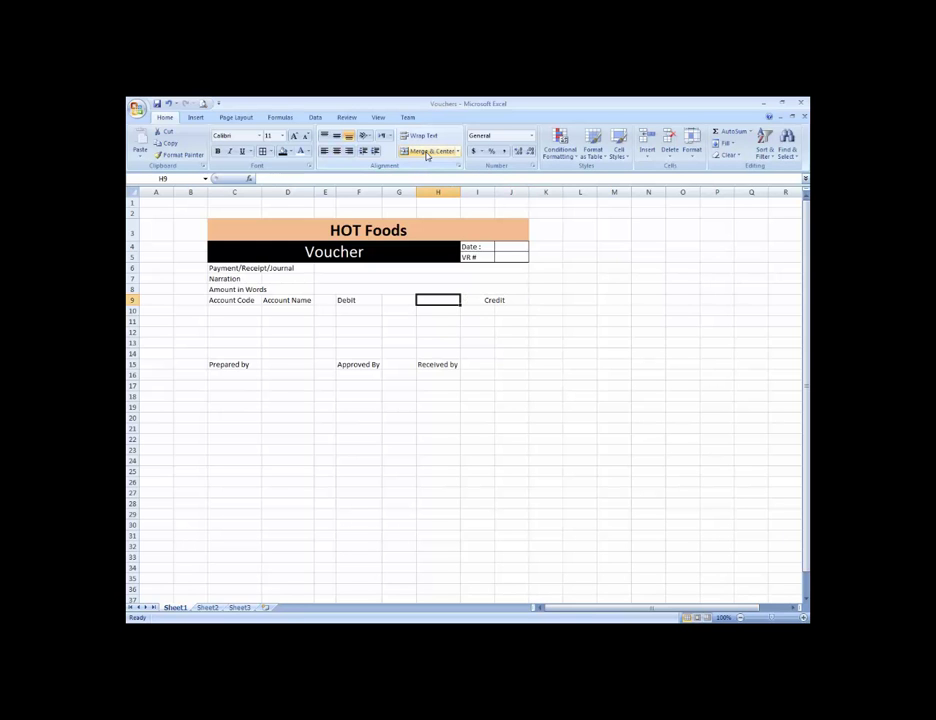
{"action": "key", "text": "Left"}
{"action": "key", "text": "Left"}
{"action": "key", "text": "ctrl+x"}
{"action": "key", "text": "Right"}
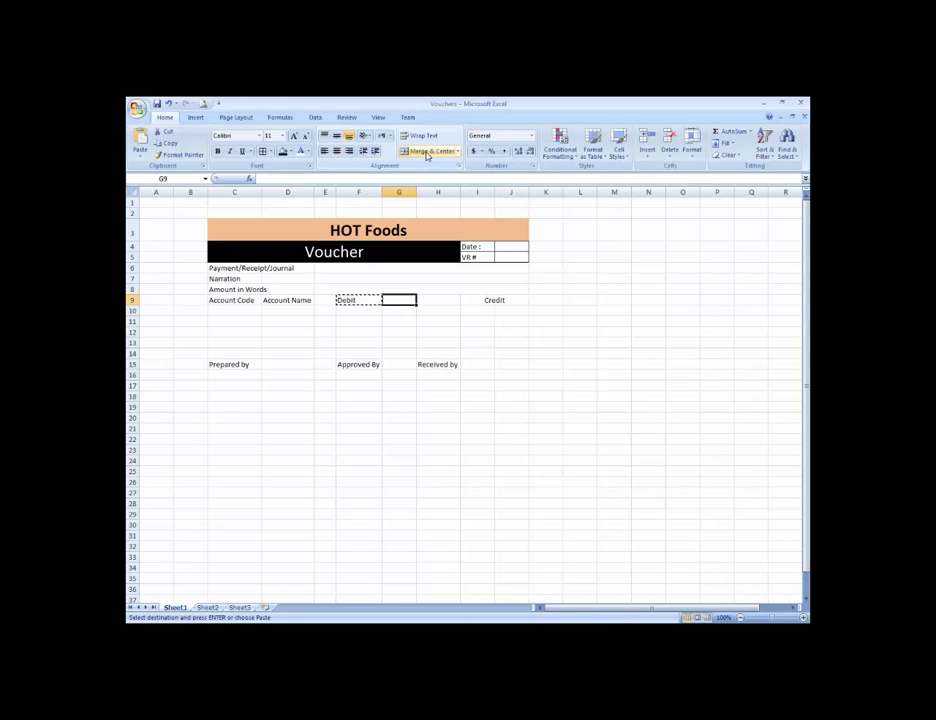
{"action": "key", "text": "ctrl+v"}
{"action": "key", "text": "shift+Right"}
{"action": "left_click", "coordinate": [427, 152]}
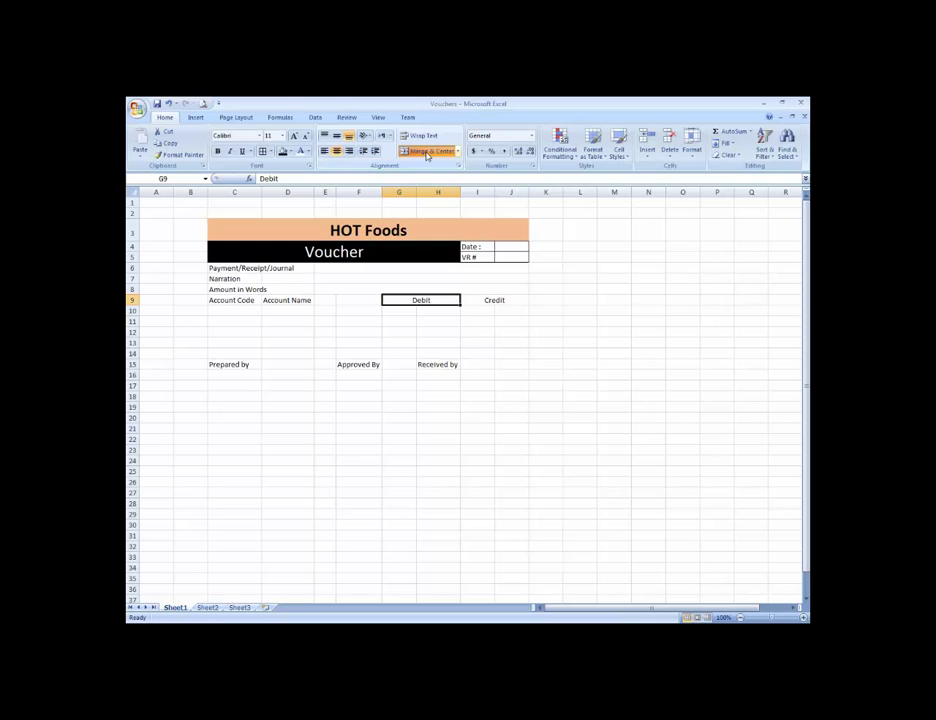
Centre the Account Name heading across D9:F9
{"action": "key", "text": "Left"}
{"action": "key", "text": "Left"}
{"action": "key", "text": "Left"}
{"action": "key", "text": "Left"}
{"action": "key", "text": "Right"}
{"action": "key", "text": "shift+Right"}
{"action": "key", "text": "shift+Right"}
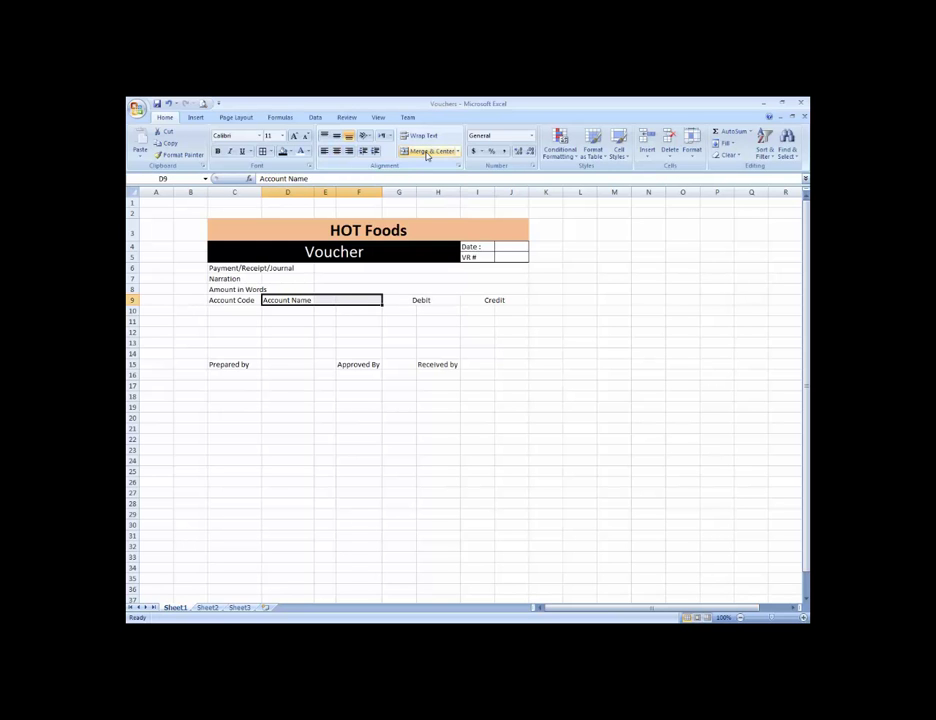
{"action": "left_click", "coordinate": [427, 152]}
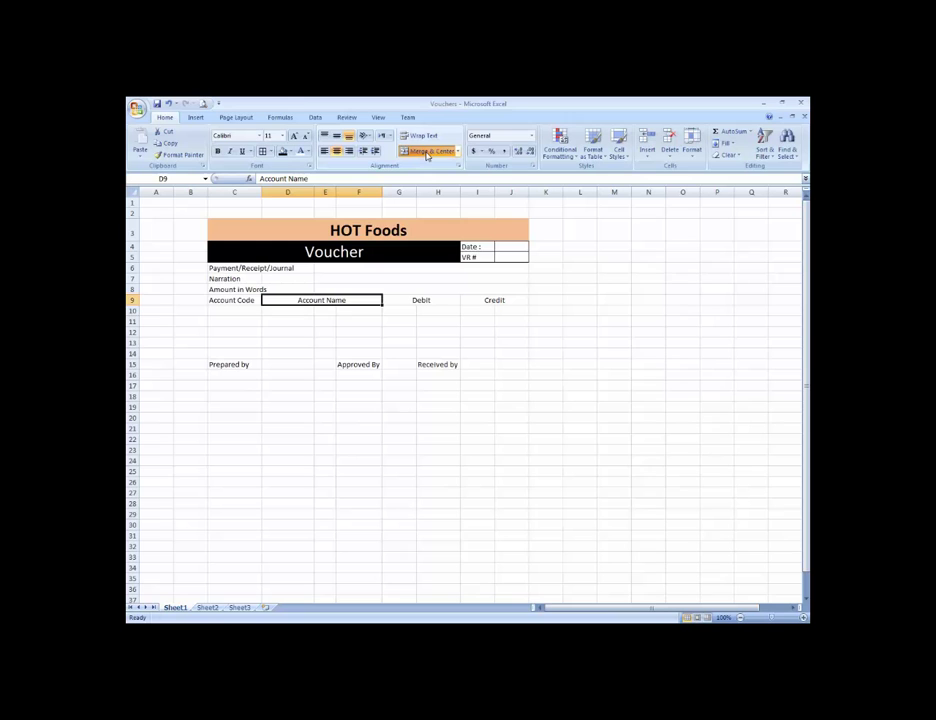
Merge C10:C14 into one Account Code entry block
{"action": "key", "text": "Down"}
{"action": "key", "text": "Left"}
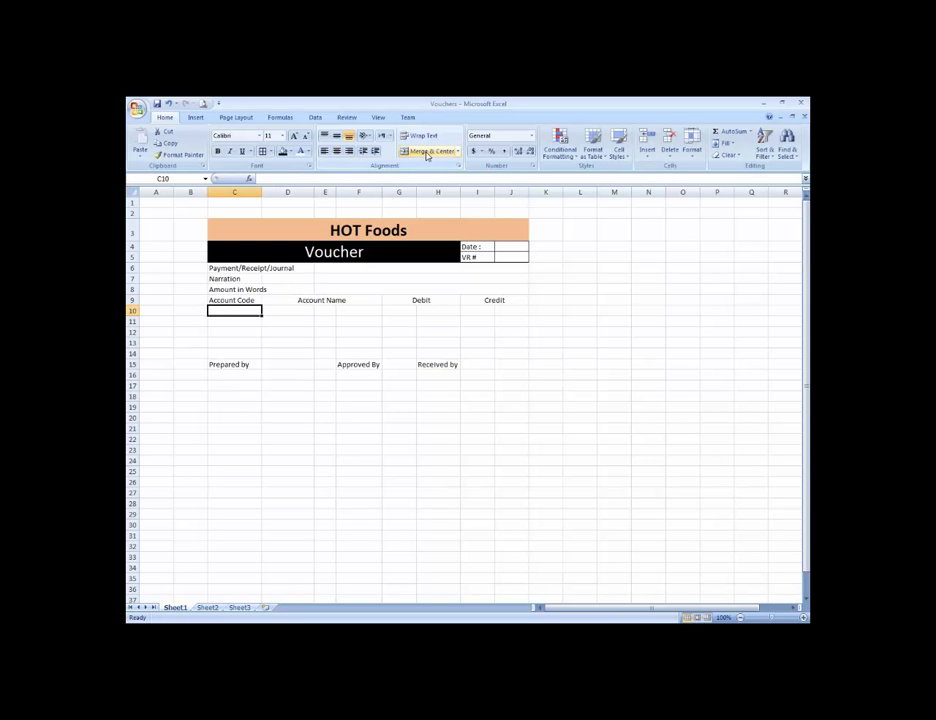
{"action": "key", "text": "shift+Down"}
{"action": "key", "text": "shift+Down"}
{"action": "key", "text": "shift+Down"}
{"action": "key", "text": "shift+Up"}
{"action": "key", "text": "shift+Up"}
{"action": "key", "text": "shift+Up"}
{"action": "key", "text": "Right"}
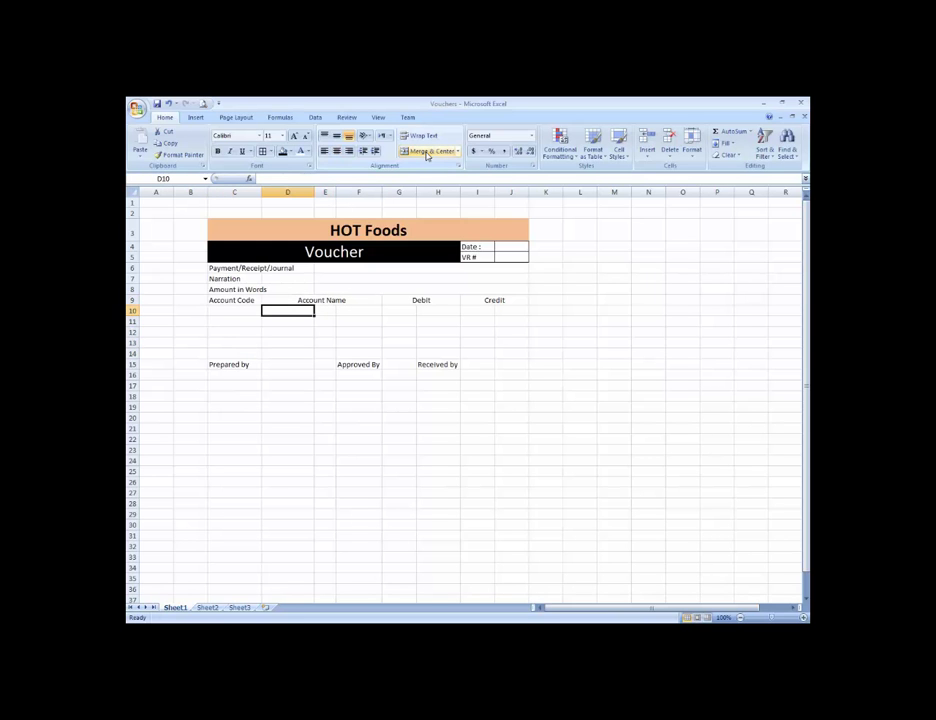
{"action": "key", "text": "shift+Right"}
{"action": "key", "text": "shift+Right"}
{"action": "key", "text": "shift+Down"}
{"action": "key", "text": "shift+Down"}
{"action": "key", "text": "shift+Down"}
{"action": "key", "text": "shift+Down"}
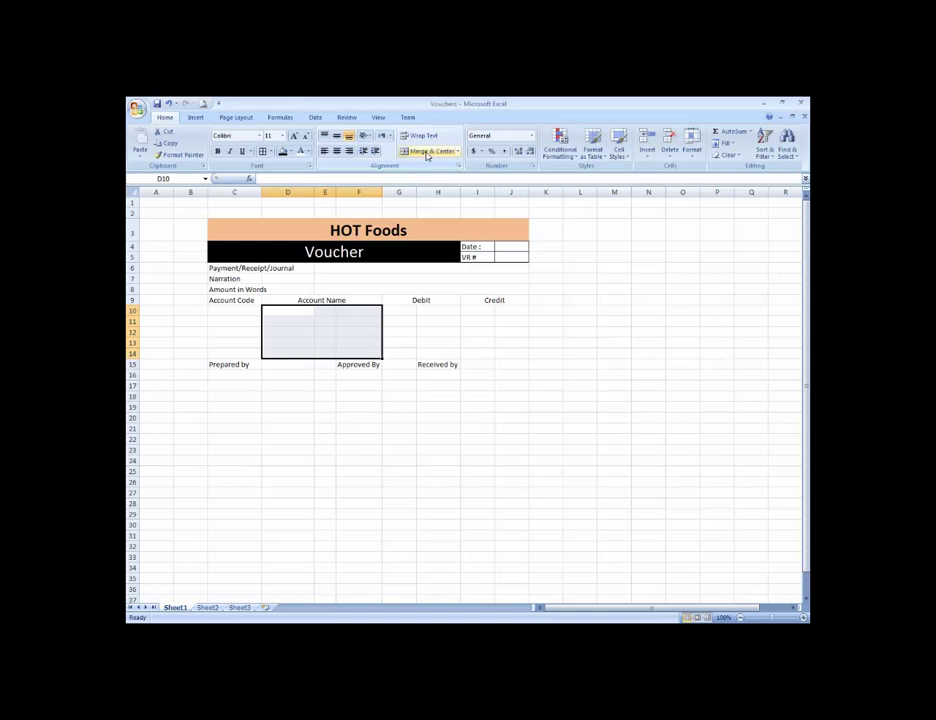
{"action": "key", "text": "Left"}
{"action": "key", "text": "shift+Down"}
{"action": "key", "text": "shift+Down"}
{"action": "key", "text": "shift+Down"}
{"action": "key", "text": "shift+Down"}
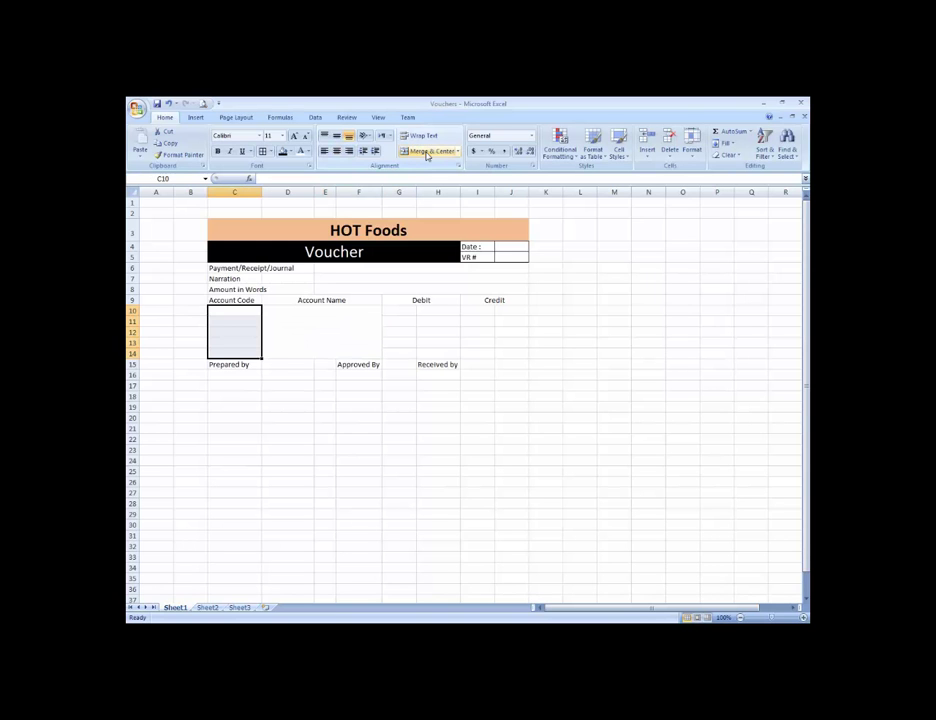
{"action": "left_click", "coordinate": [427, 152]}
Merge G10:H10 and paste that merged Debit cell down rows 11–14
{"action": "key", "text": "Right"}
{"action": "key", "text": "Right"}
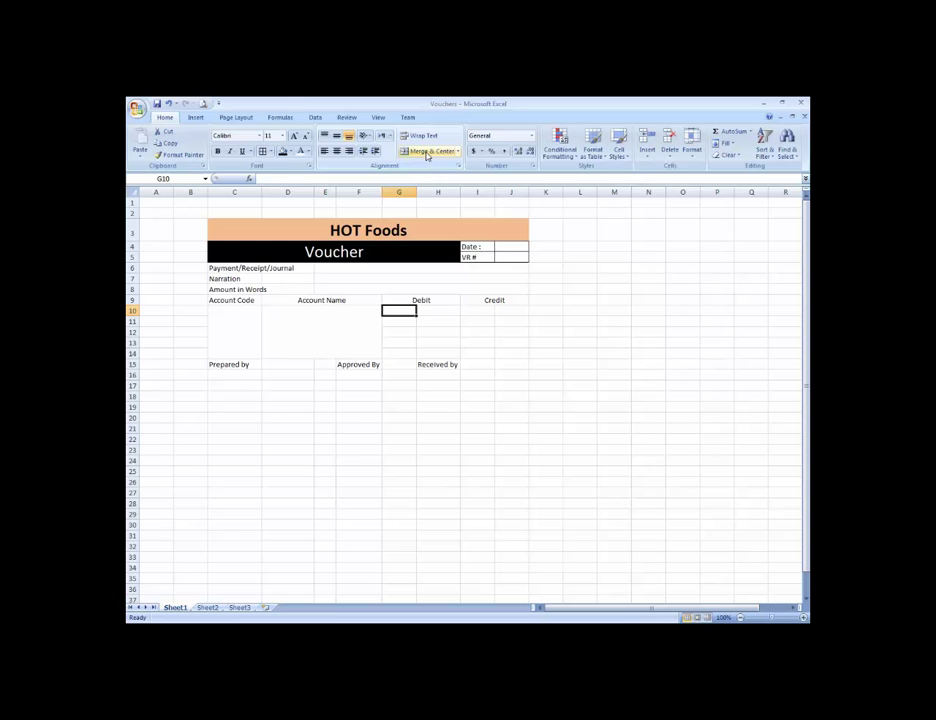
{"action": "key", "text": "shift+Right"}
{"action": "left_click", "coordinate": [427, 152]}
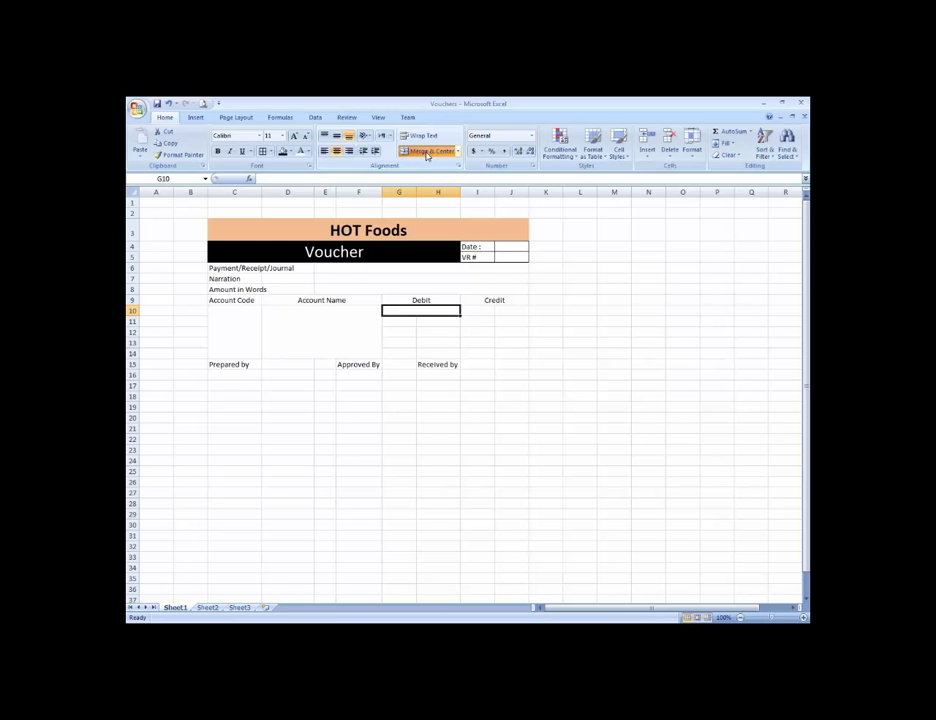
{"action": "key", "text": "ctrl+c"}
{"action": "key", "text": "Down"}
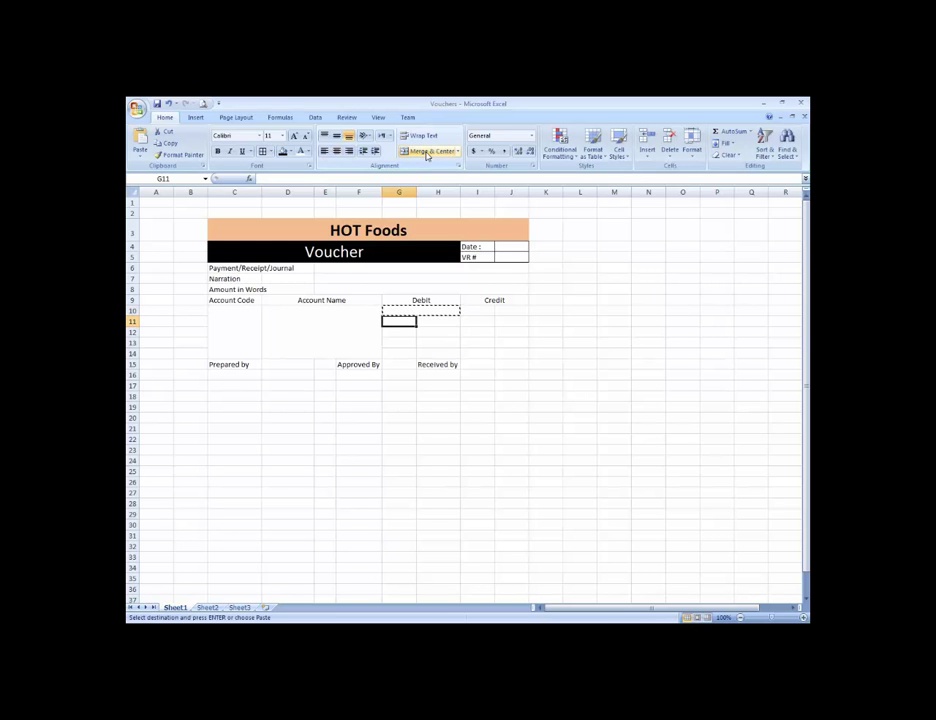
{"action": "key", "text": "ctrl+v"}
{"action": "key", "text": "Down"}
{"action": "key", "text": "ctrl+v"}
{"action": "key", "text": "Down"}
{"action": "key", "text": "ctrl+v"}
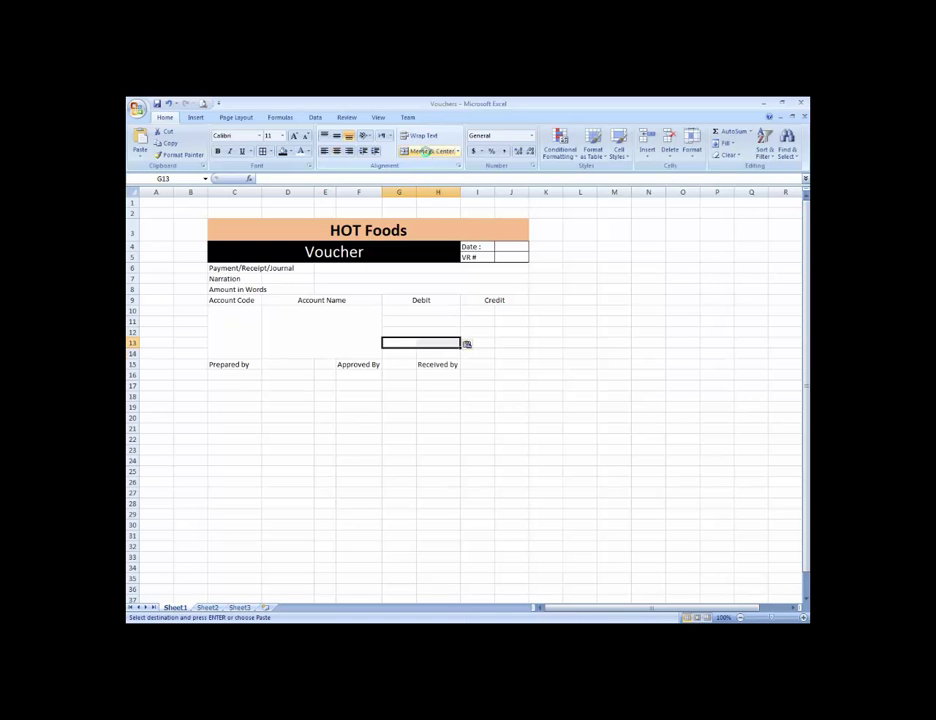
{"action": "key", "text": "Down"}
{"action": "key", "text": "ctrl+v"}
Paste merged cells into the Credit entry rows under I–J
{"action": "key", "text": "Up"}
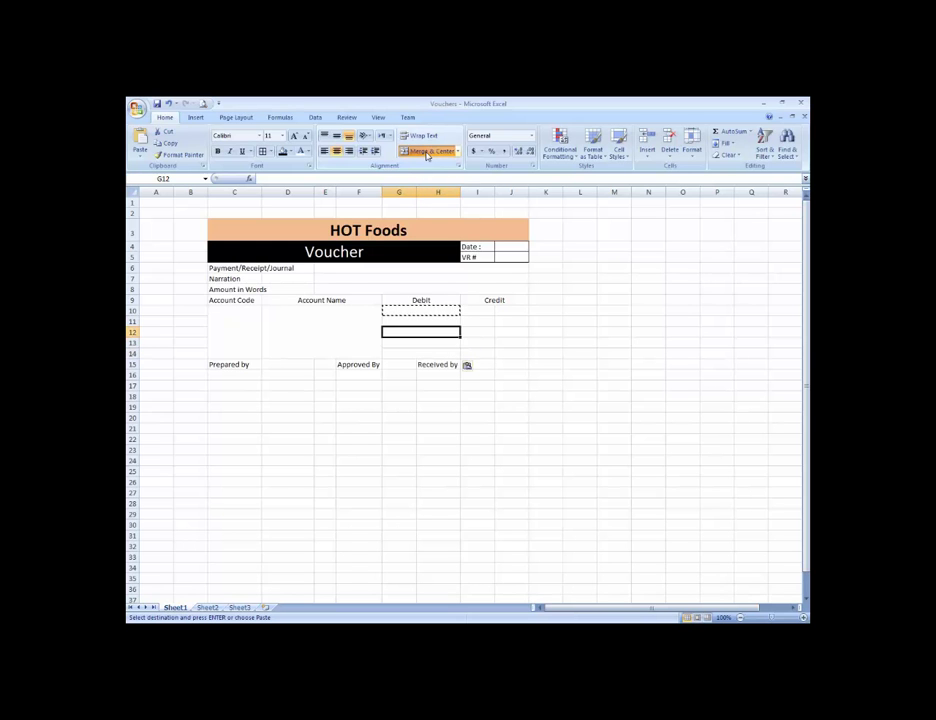
{"action": "key", "text": "Up"}
{"action": "key", "text": "ctrl+c"}
{"action": "key", "text": "Up"}
{"action": "key", "text": "Right"}
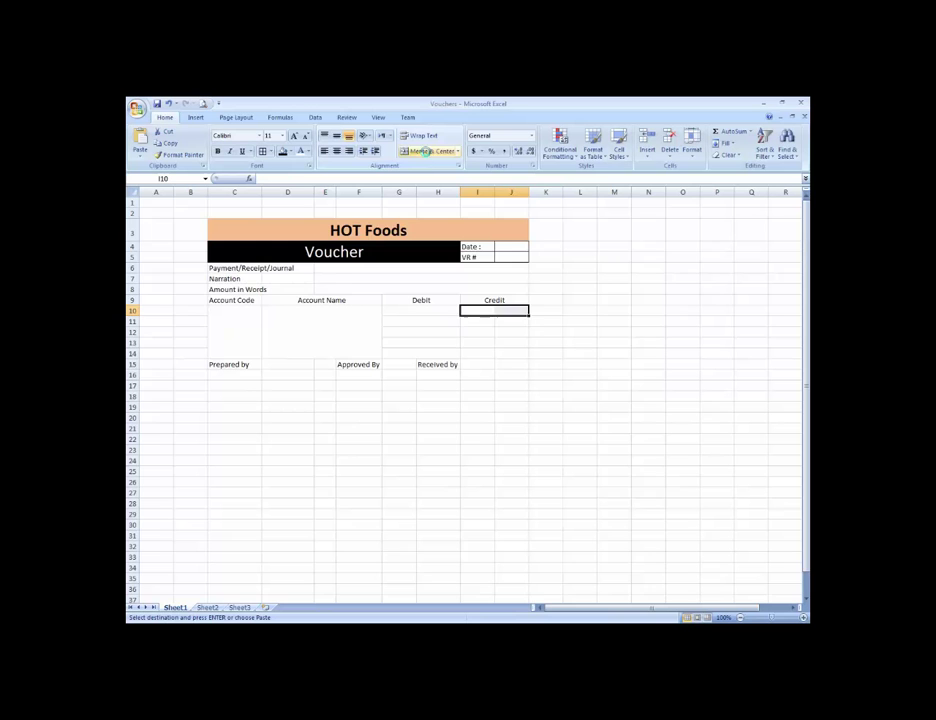
{"action": "key", "text": "ctrl+v"}
{"action": "key", "text": "Down"}
{"action": "key", "text": "ctrl+Down"}
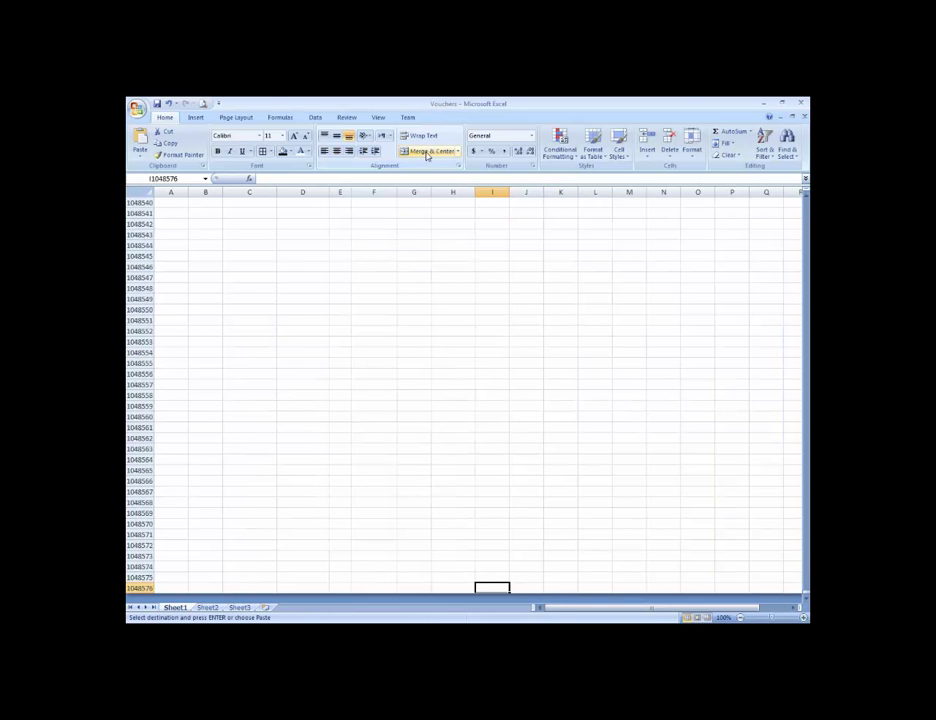
{"action": "key", "text": "ctrl+Up"}
{"action": "key", "text": "Up"}
{"action": "key", "text": "Down"}
{"action": "key", "text": "Down"}
{"action": "key", "text": "Down"}
{"action": "key", "text": "Down"}
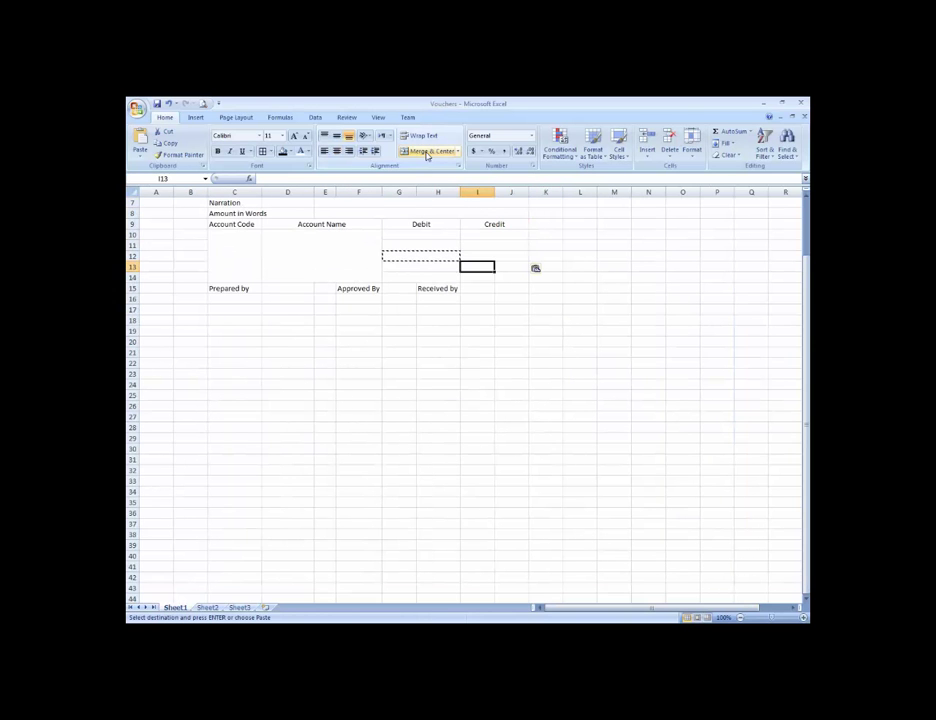
{"action": "key", "text": "Down"}
{"action": "key", "text": "Down"}
{"action": "key", "text": "Up"}
{"action": "key", "text": "Up"}
{"action": "key", "text": "Up"}
{"action": "key", "text": "shift+Right"}
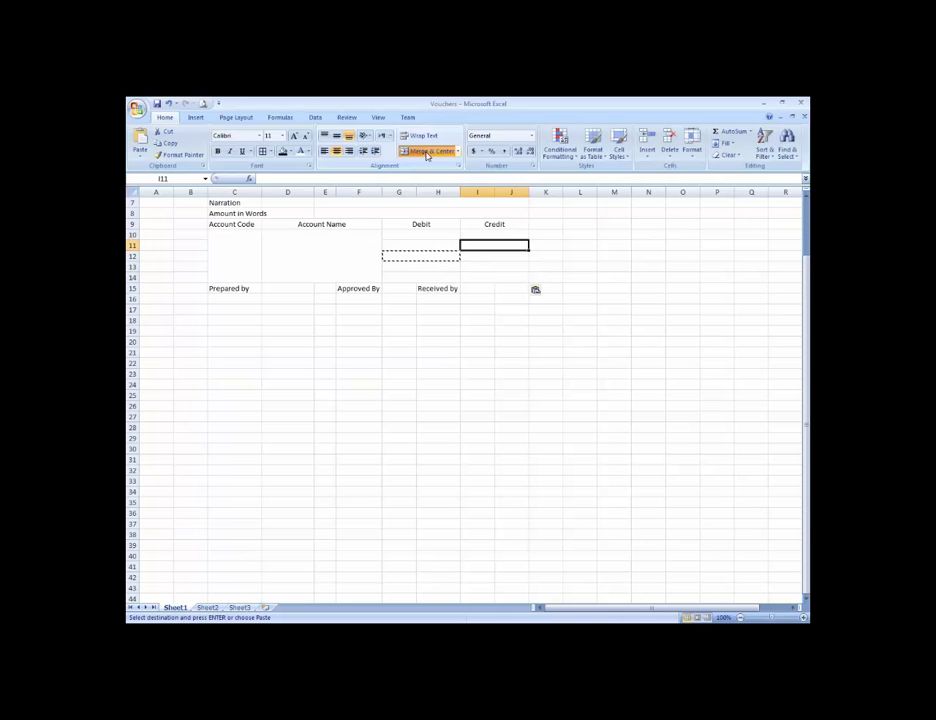
Select the voucher range C3:J19
{"action": "key", "text": "Up"}
{"action": "key", "text": "Up"}
{"action": "key", "text": "Up"}
{"action": "key", "text": "Up"}
{"action": "key", "text": "Up"}
{"action": "key", "text": "Up"}
{"action": "key", "text": "Up"}
{"action": "key", "text": "Up"}
{"action": "key", "text": "Up"}
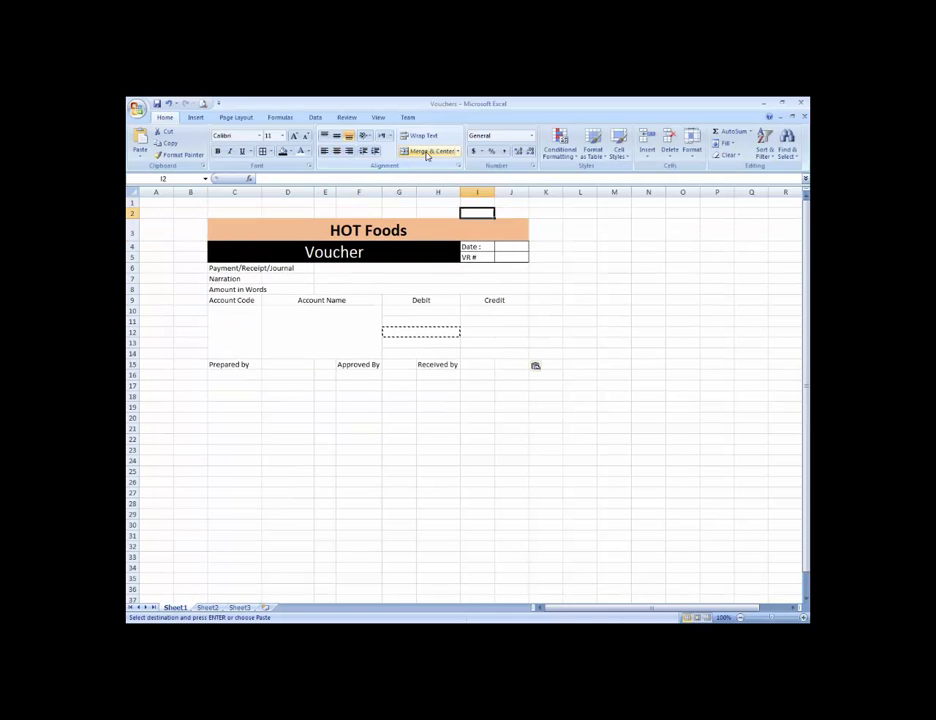
{"action": "key", "text": "Down"}
{"action": "key", "text": "shift+Down"}
{"action": "key", "text": "shift+Down"}
{"action": "key", "text": "shift+Down"}
{"action": "key", "text": "shift+Down"}
{"action": "key", "text": "shift+Down"}
{"action": "key", "text": "shift+Down"}
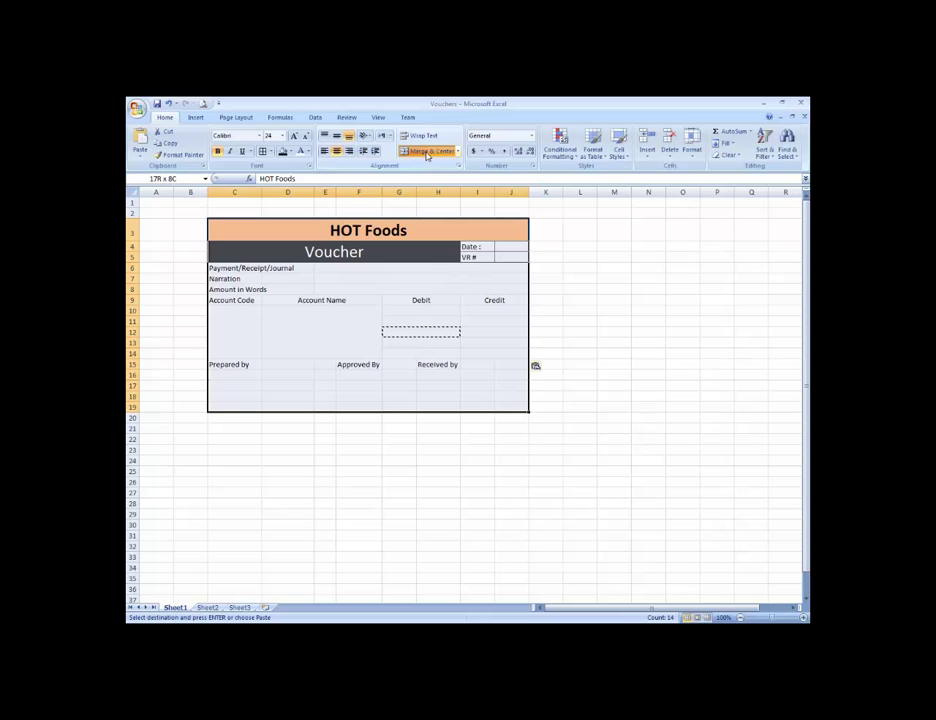
Apply All Borders to C3:J19 and merge-center Approved By (D15:F15) and Received by (G15:J15)
{"action": "left_click", "coordinate": [263, 152]}
{"action": "left_click", "coordinate": [445, 329]}
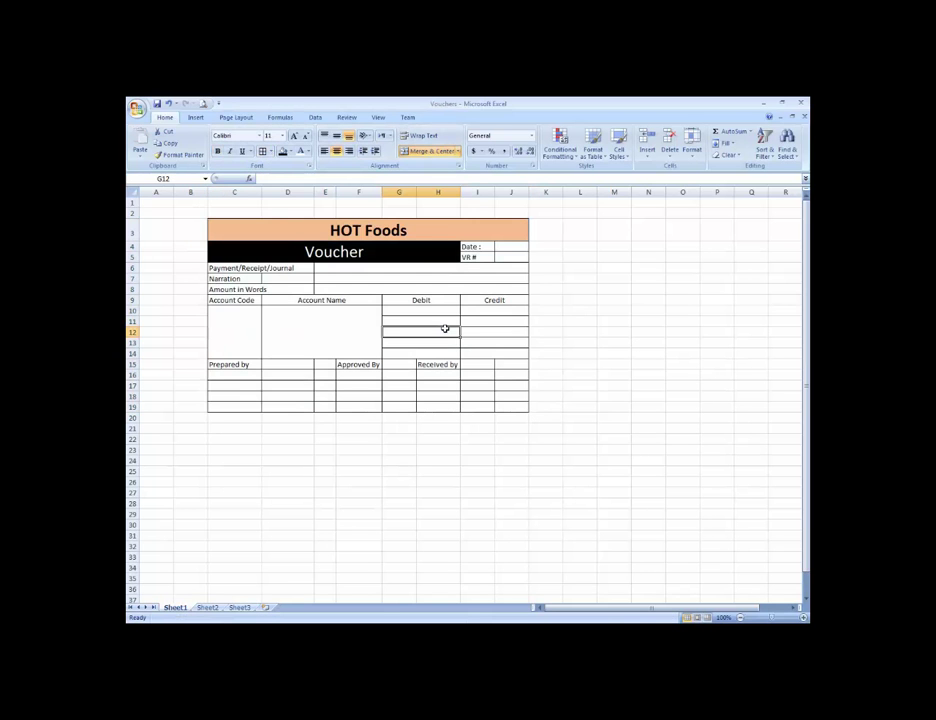
{"action": "key", "text": "Down"}
{"action": "key", "text": "Down"}
{"action": "key", "text": "Down"}
{"action": "key", "text": "Left"}
{"action": "key", "text": "Left"}
{"action": "key", "text": "Left"}
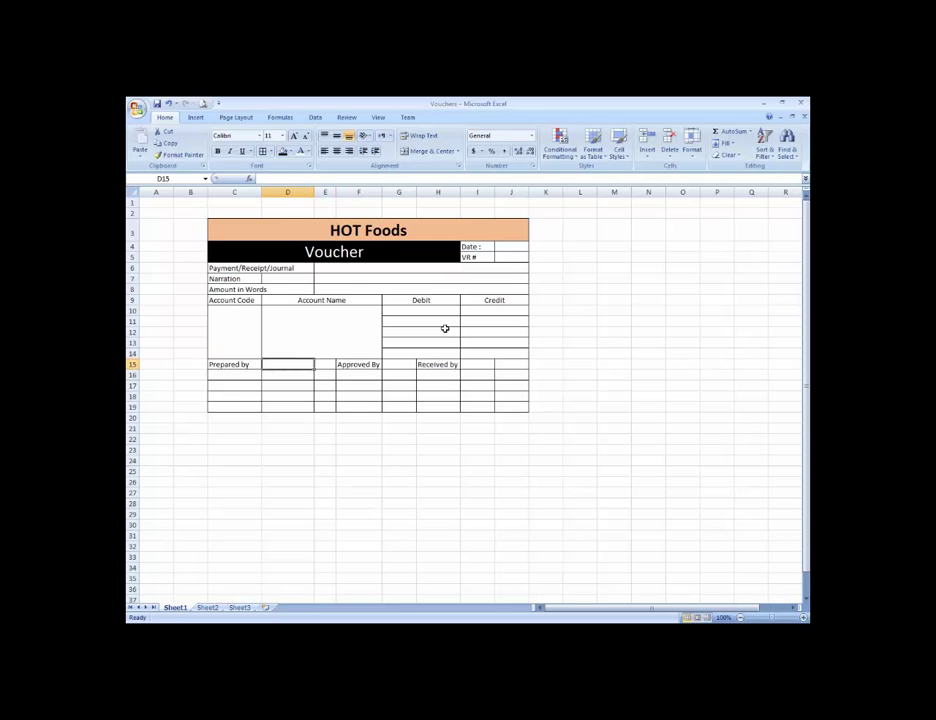
{"action": "key", "text": "shift+Right"}
{"action": "key", "text": "shift+Right"}
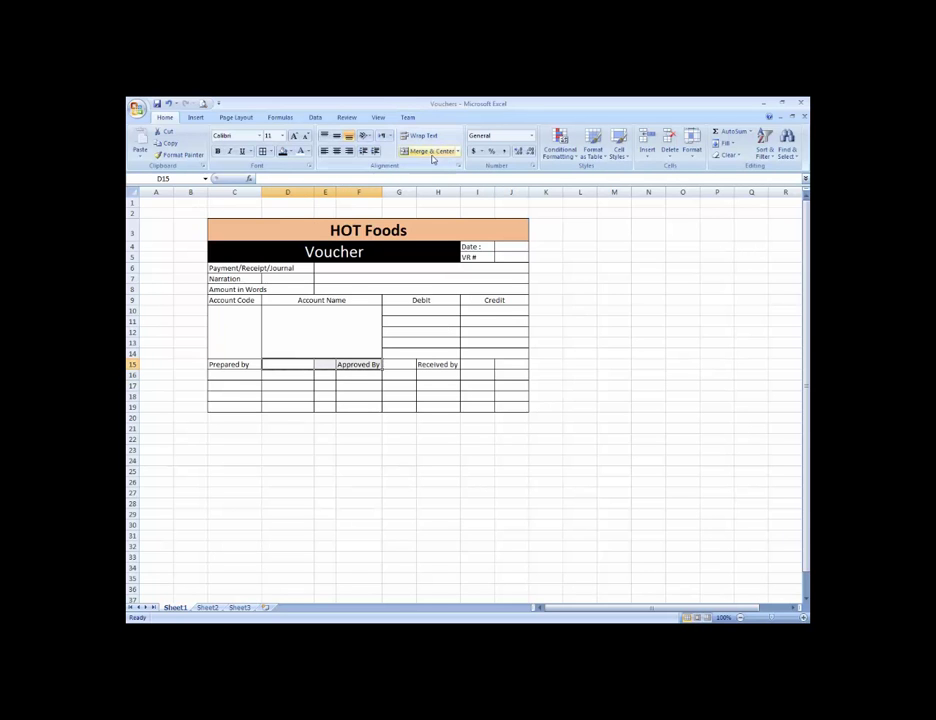
{"action": "left_click", "coordinate": [430, 151]}
{"action": "key", "text": "Right"}
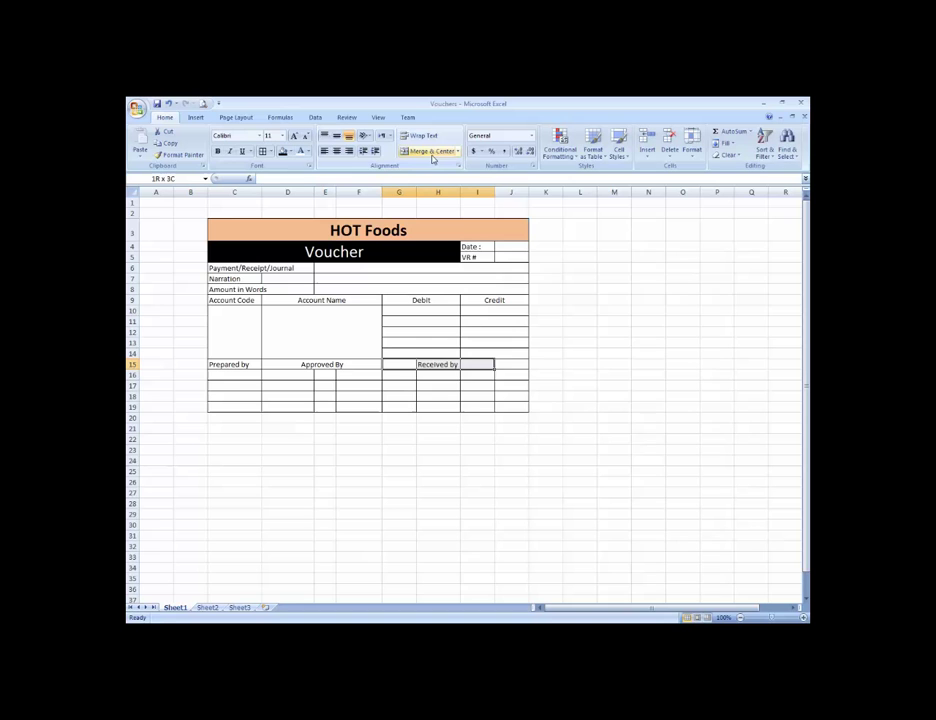
{"action": "left_click", "coordinate": [431, 152]}
{"action": "key", "text": "shift+Right"}
{"action": "key", "text": "shift+Right"}
{"action": "key", "text": "shift+Right"}
{"action": "key", "text": "Down"}
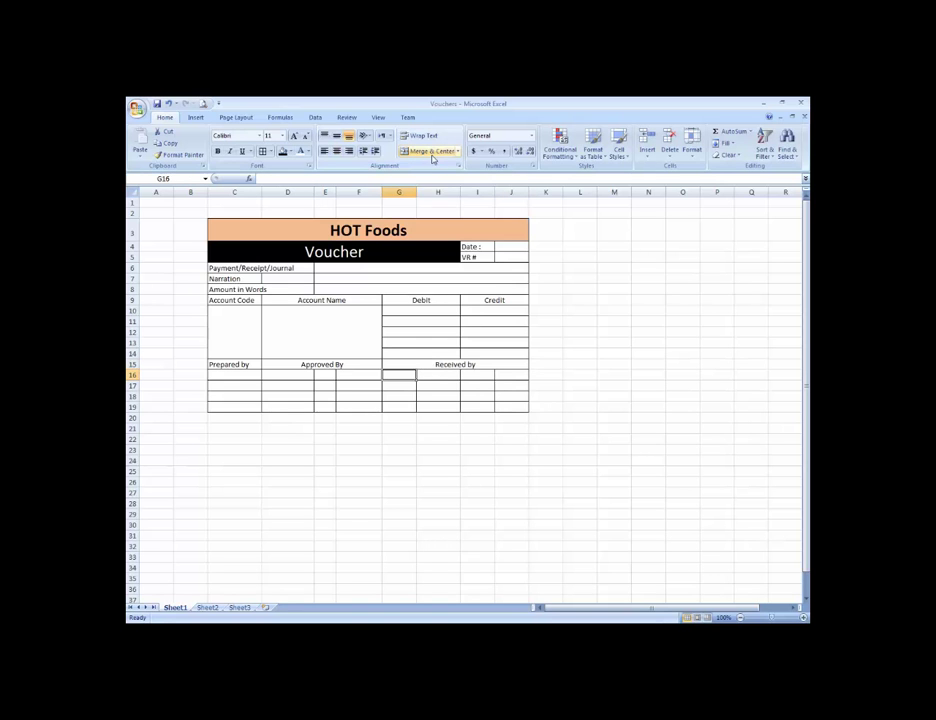
Merge the signature blocks G16:J19, D16:F19 and C16:C19 beneath the three labels
{"action": "key", "text": "shift+Right"}
{"action": "key", "text": "shift+Right"}
{"action": "key", "text": "shift+Right"}
{"action": "key", "text": "shift+Down"}
{"action": "key", "text": "shift+Down"}
{"action": "left_click", "coordinate": [431, 151]}
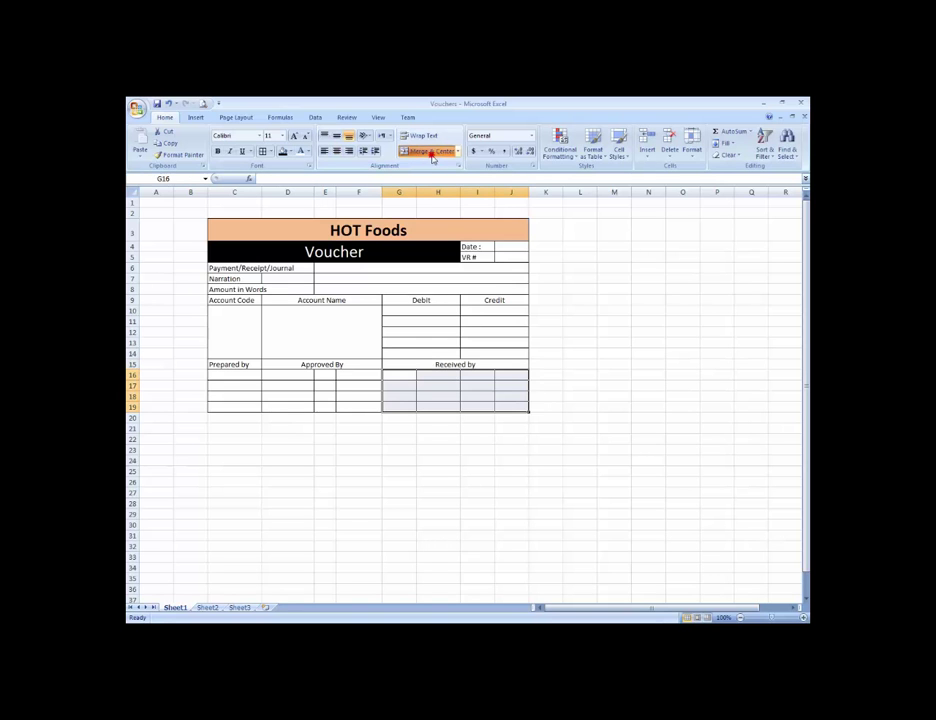
{"action": "key", "text": "Left"}
{"action": "key", "text": "shift+Left"}
{"action": "key", "text": "shift+Left"}
{"action": "key", "text": "shift+Down"}
{"action": "key", "text": "shift+Down"}
{"action": "key", "text": "shift+Down"}
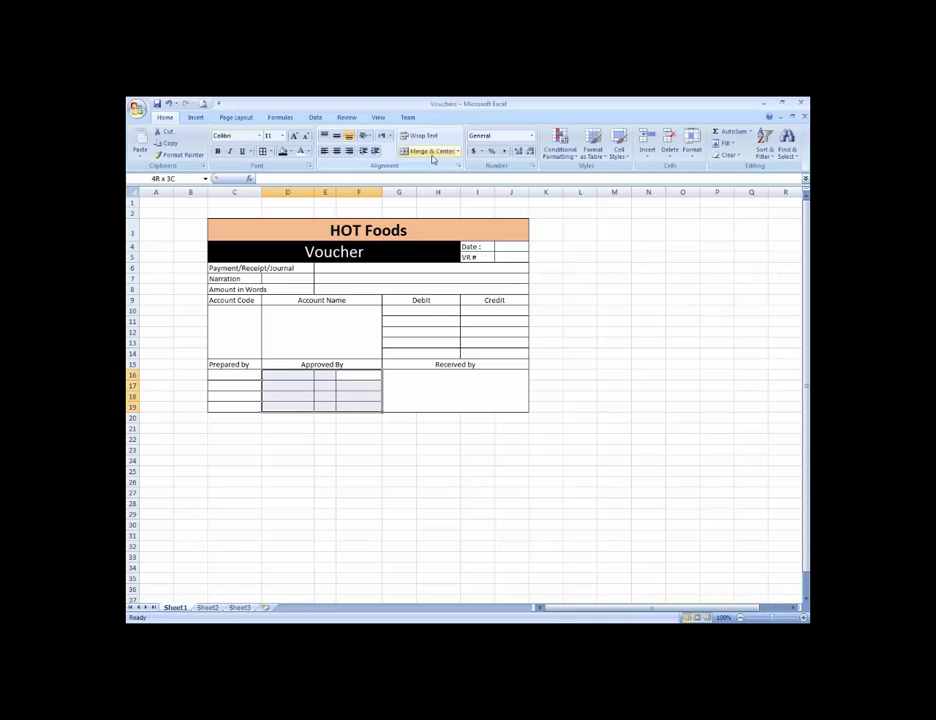
{"action": "left_click", "coordinate": [432, 156]}
{"action": "key", "text": "Left"}
{"action": "key", "text": "shift+Down"}
{"action": "key", "text": "shift+Down"}
{"action": "key", "text": "shift+Down"}
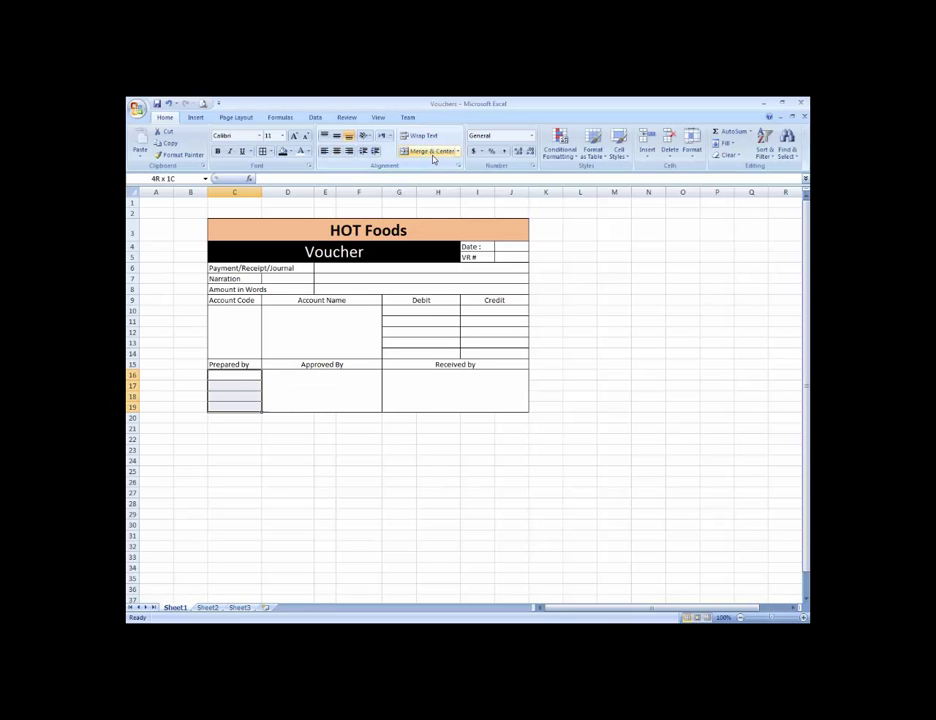
{"action": "left_click", "coordinate": [433, 157]}
{"action": "key", "text": "Up"}
{"action": "key", "text": "Up"}
{"action": "key", "text": "Up"}
{"action": "key", "text": "Up"}
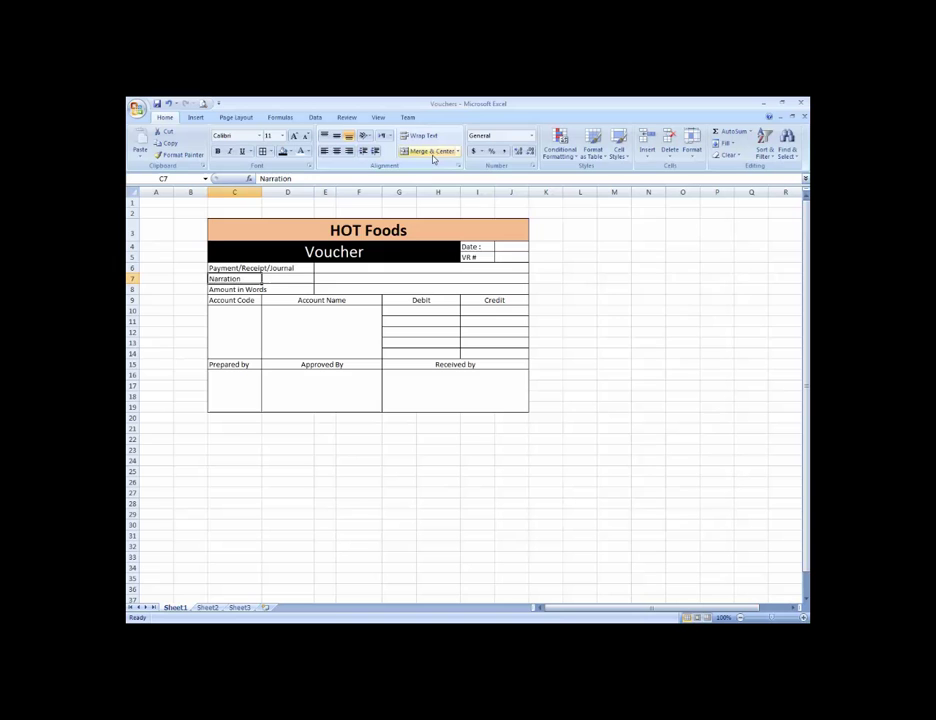
{"action": "key", "text": "Up"}
{"action": "key", "text": "Up"}
{"action": "key", "text": "Up"}
{"action": "key", "text": "Up"}
{"action": "key", "text": "Up"}
{"action": "key", "text": "Down"}
{"action": "key", "text": "Down"}
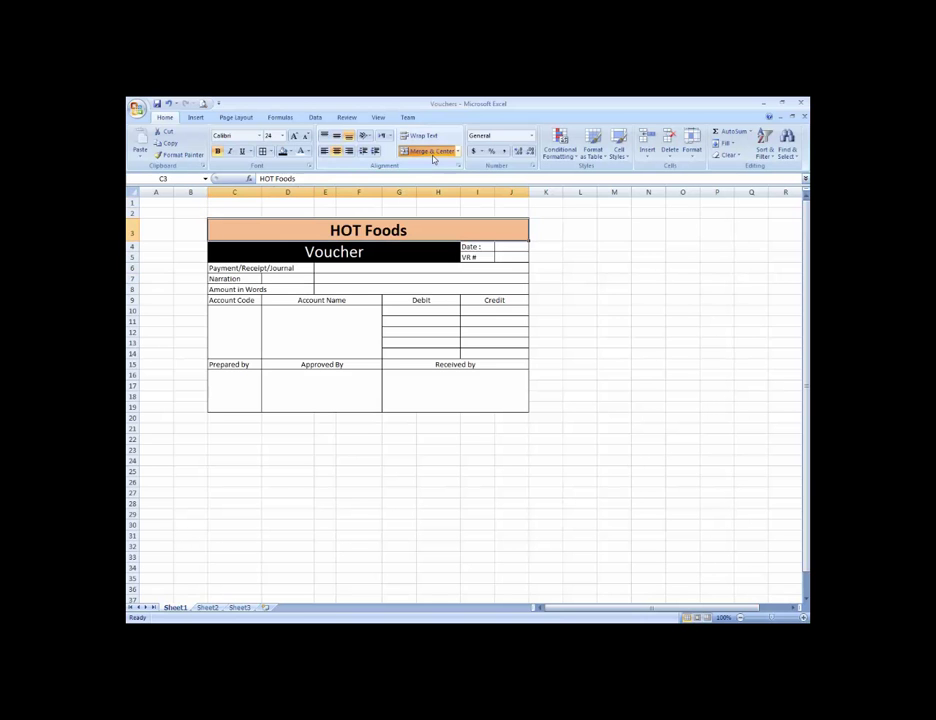
Hide every column from K to the sheet's last column
{"action": "left_click", "coordinate": [545, 192]}
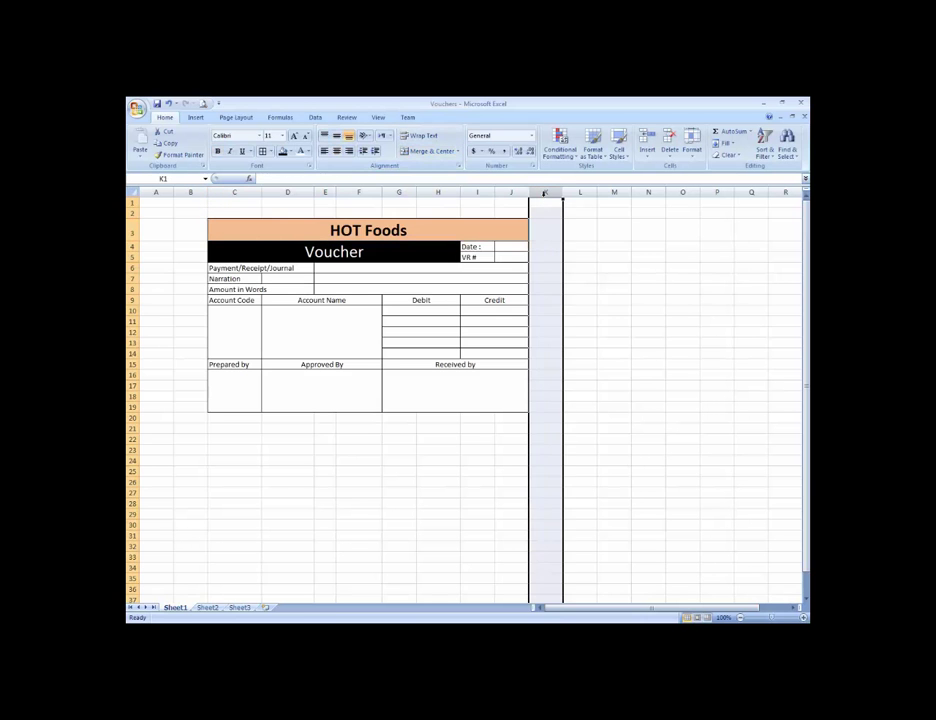
{"action": "key", "text": "ctrl+shift+Right"}
{"action": "right_click", "coordinate": [541, 194]}
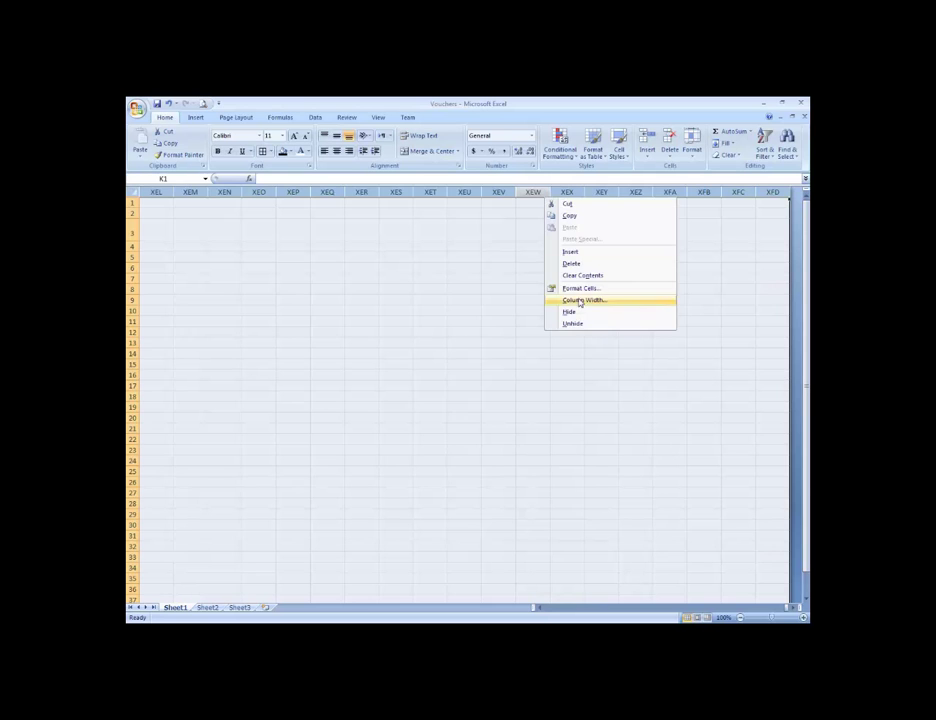
{"action": "left_click", "coordinate": [579, 311]}
{"action": "key", "text": "ctrl+Home"}
{"action": "key", "text": "Down"}
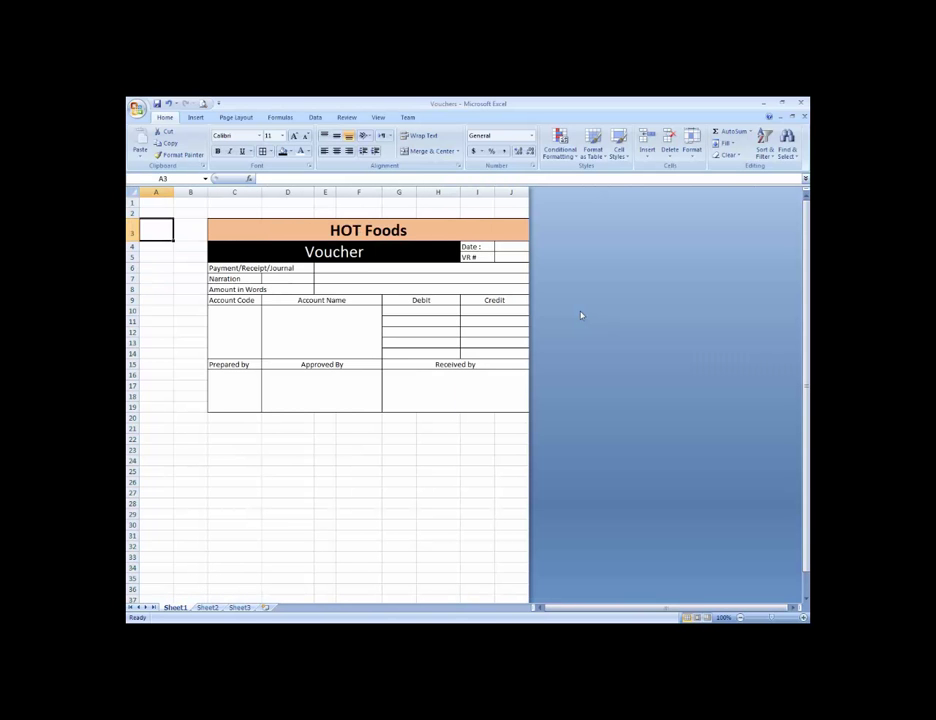
Hide the empty columns A and B left of the form
{"action": "left_click", "coordinate": [132, 428]}
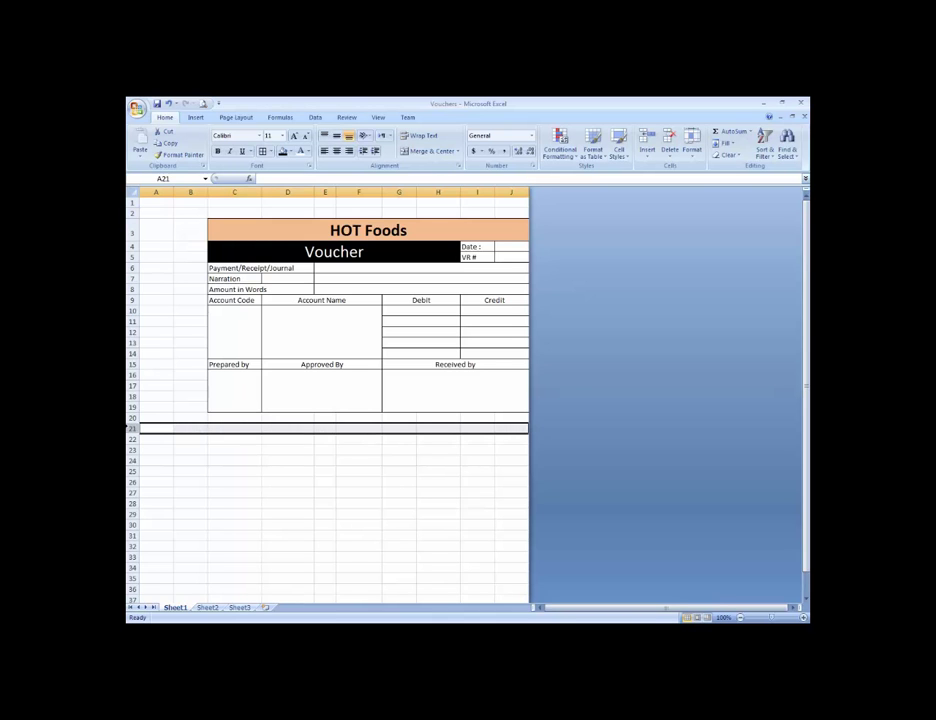
{"action": "left_click", "coordinate": [221, 371]}
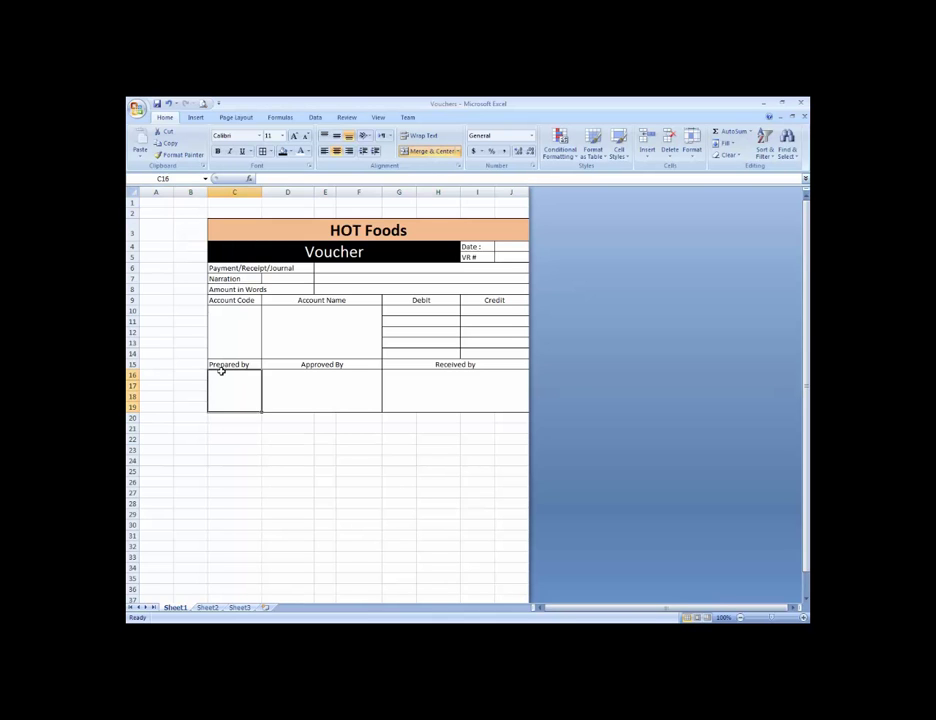
{"action": "key", "text": "ctrl+z"}
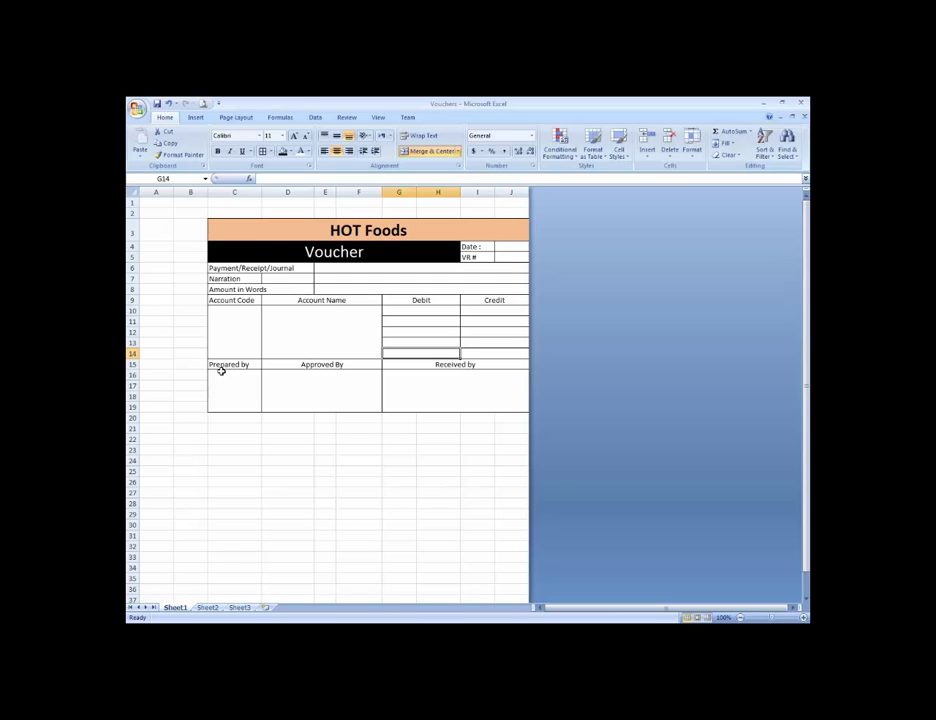
{"action": "key", "text": "ctrl+z"}
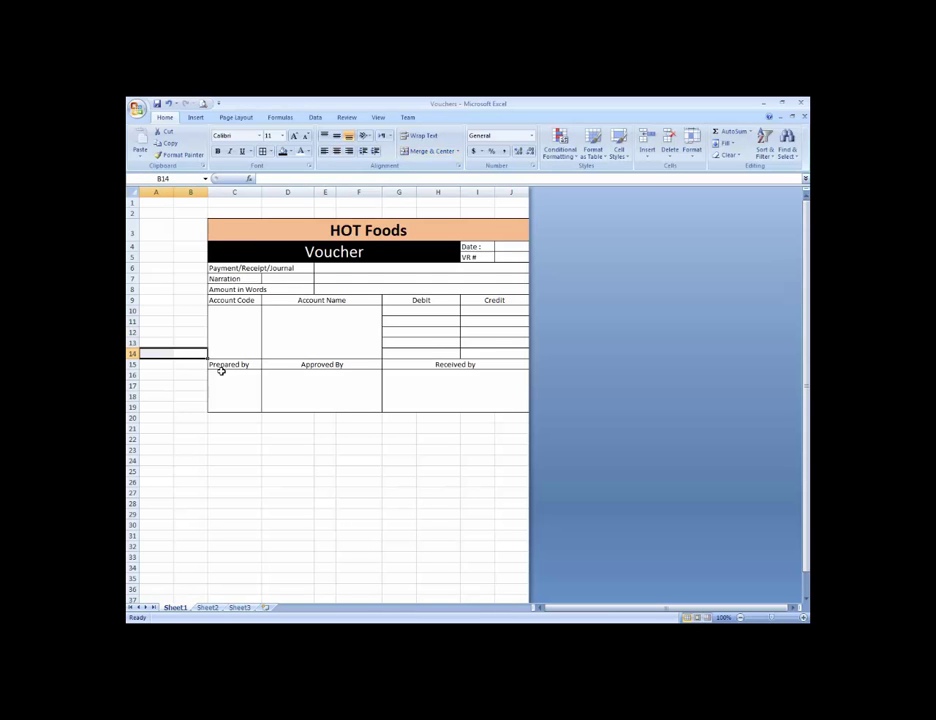
{"action": "left_click_drag", "start_coordinate": [190, 192], "coordinate": [158, 192]}
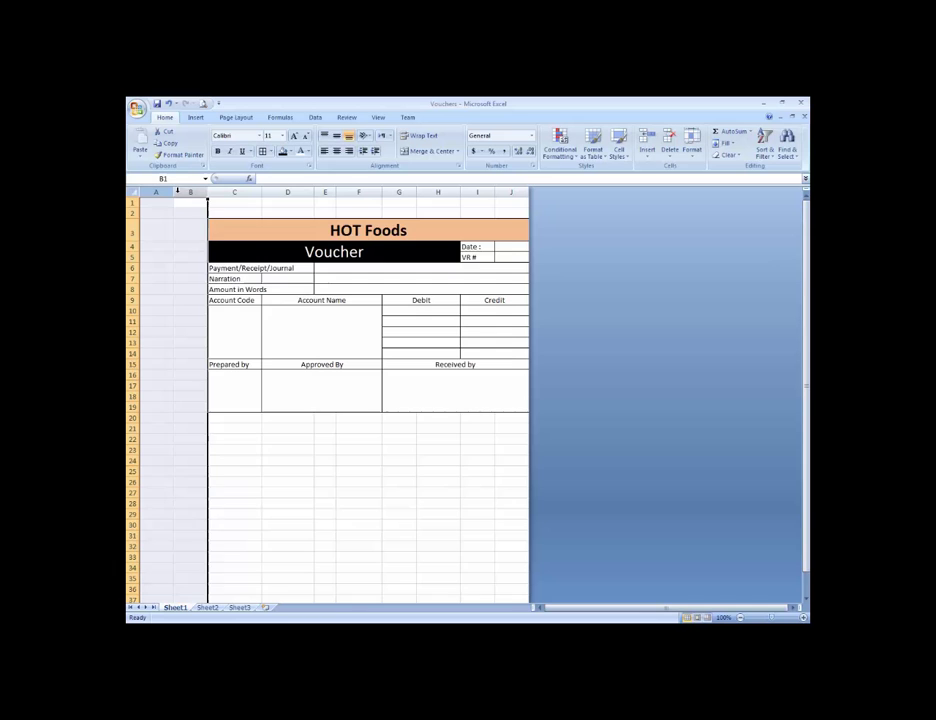
{"action": "right_click", "coordinate": [187, 193]}
{"action": "left_click", "coordinate": [208, 308]}
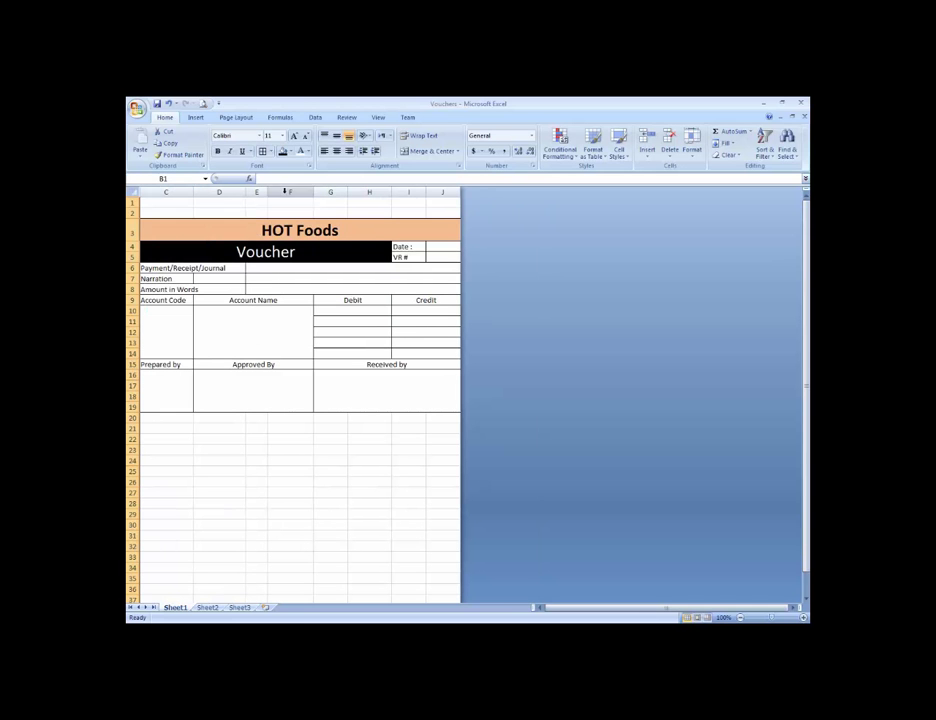
Select the whole voucher form, C3 to J19
{"action": "left_click", "coordinate": [293, 431]}
{"action": "key", "text": "Left"}
{"action": "key", "text": "Left"}
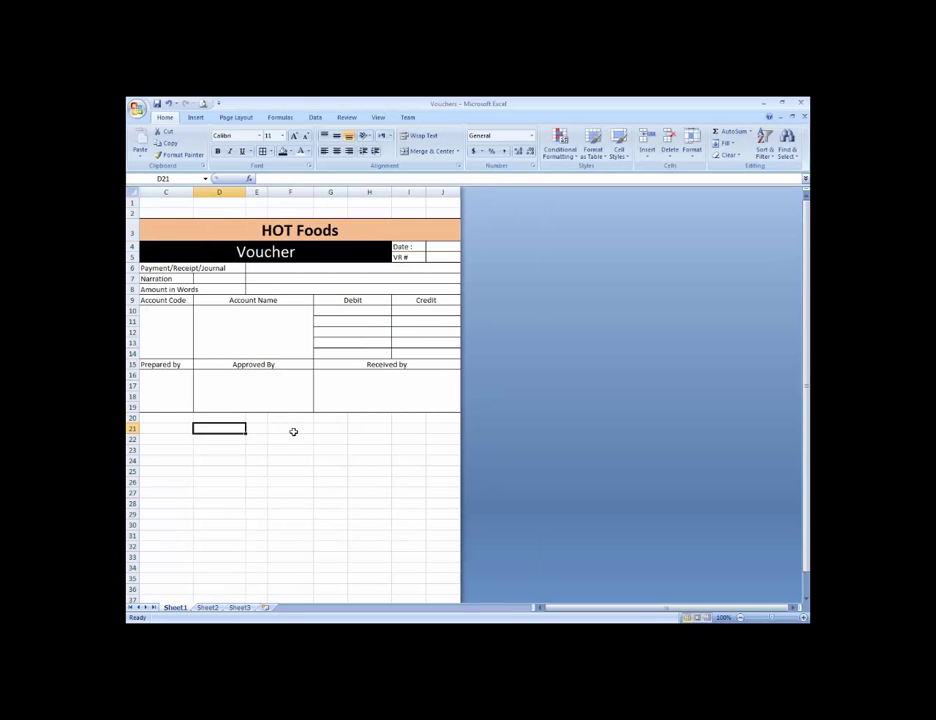
{"action": "key", "text": "Left"}
{"action": "key", "text": "Up"}
{"action": "key", "text": "Up"}
{"action": "key", "text": "Up"}
{"action": "key", "text": "Up"}
{"action": "key", "text": "Up"}
{"action": "key", "text": "Up"}
{"action": "key", "text": "Up"}
{"action": "key", "text": "Up"}
{"action": "key", "text": "Up"}
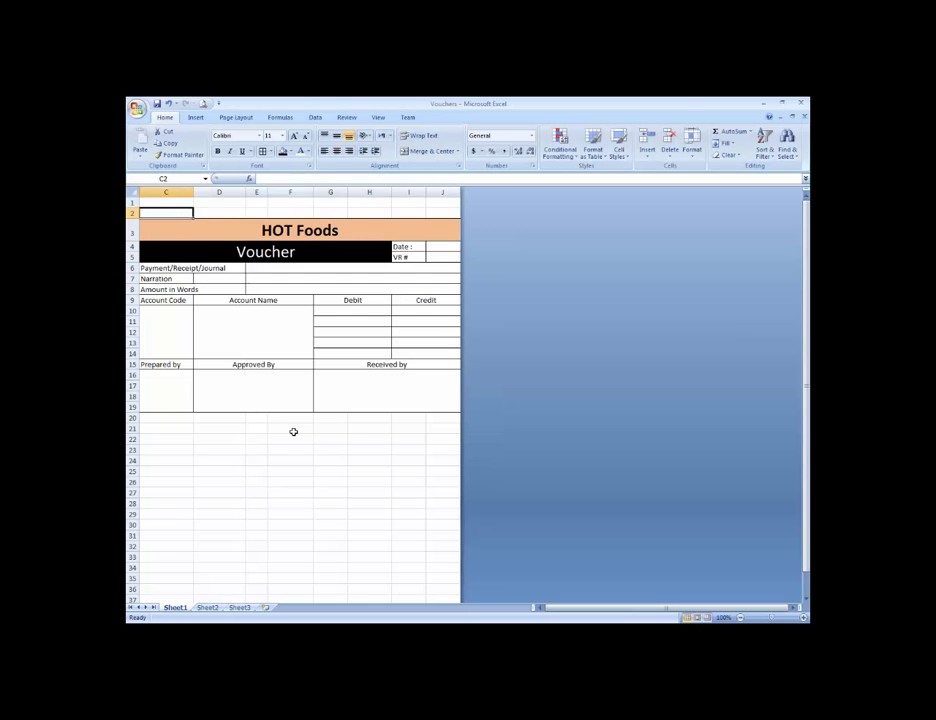
{"action": "key", "text": "shift+Down"}
{"action": "key", "text": "shift+Down"}
{"action": "key", "text": "shift+Down"}
{"action": "key", "text": "shift+Down"}
{"action": "key", "text": "shift+Down"}
{"action": "key", "text": "shift+Down"}
{"action": "key", "text": "shift+Down"}
{"action": "key", "text": "shift+Down"}
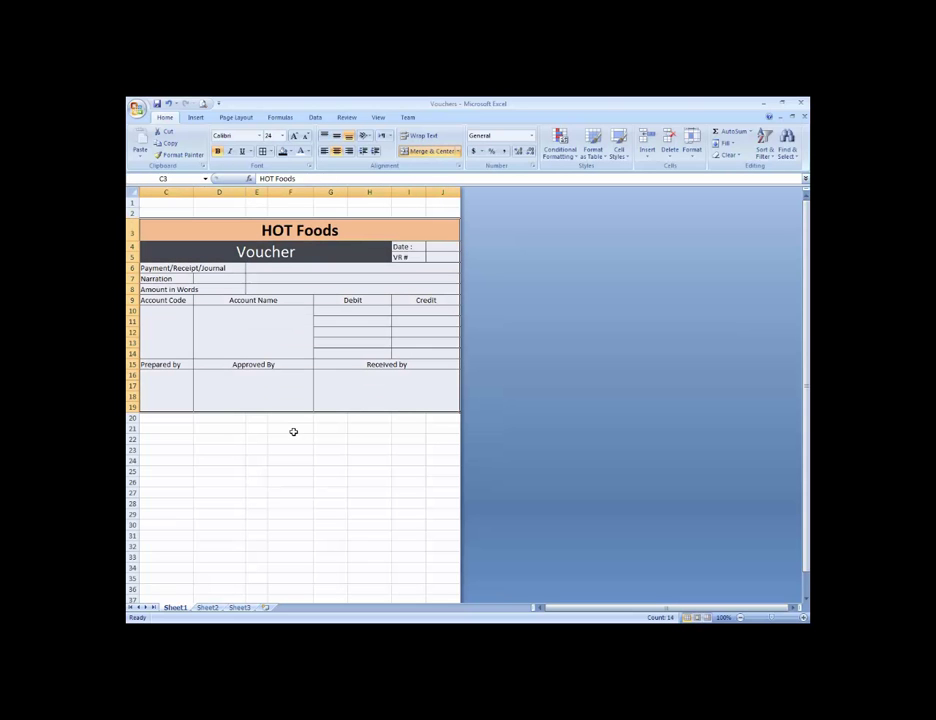
Set the print area to the selected voucher form C3:J19
{"action": "left_click", "coordinate": [237, 118]}
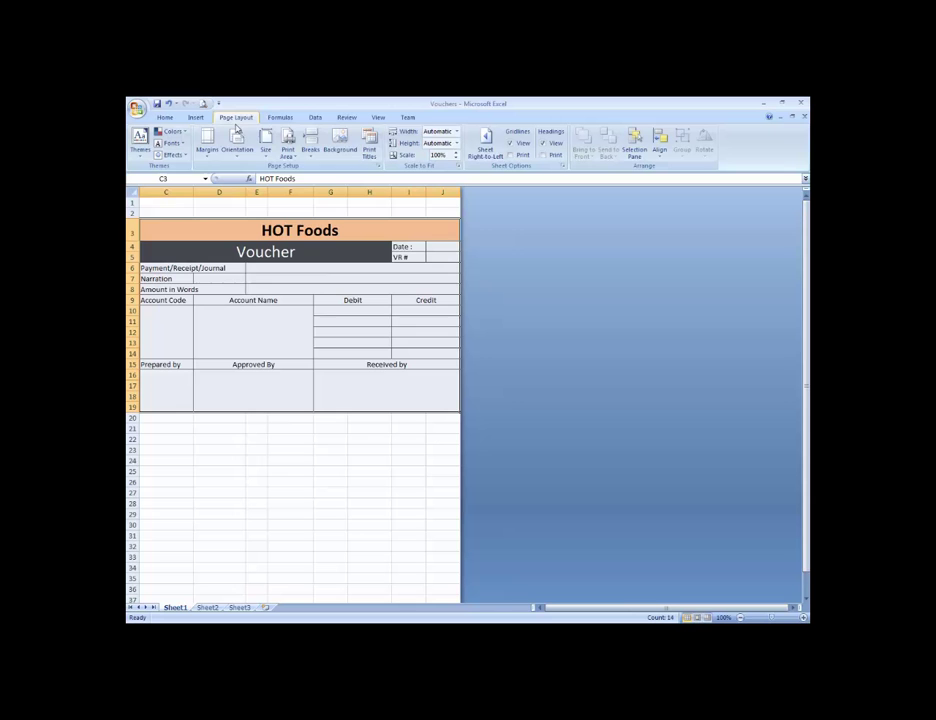
{"action": "left_click", "coordinate": [288, 150]}
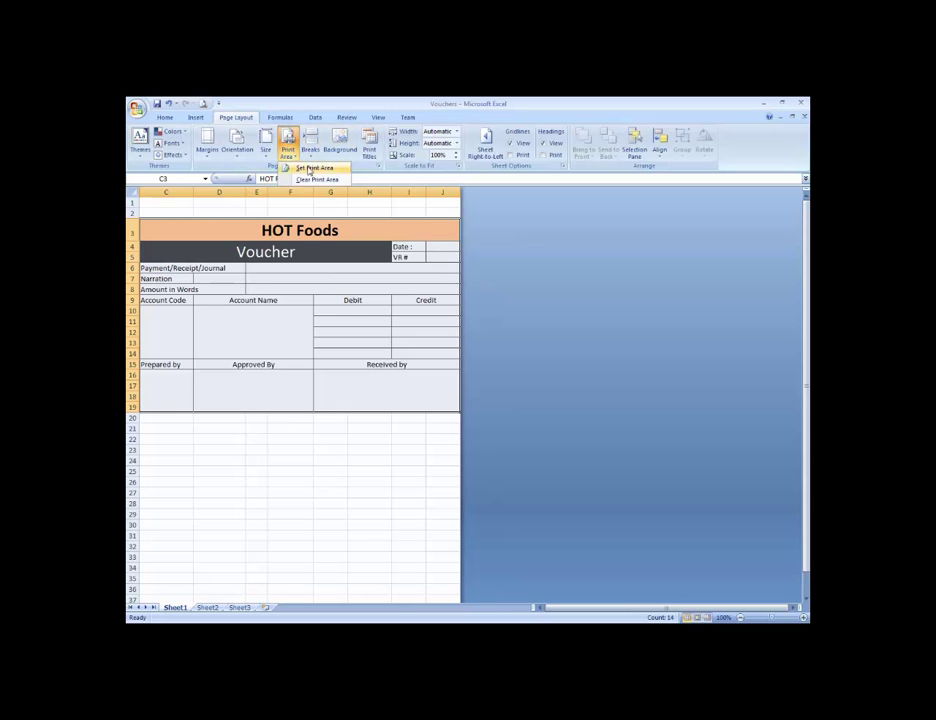
{"action": "left_click", "coordinate": [313, 168]}
{"action": "left_click", "coordinate": [338, 276]}
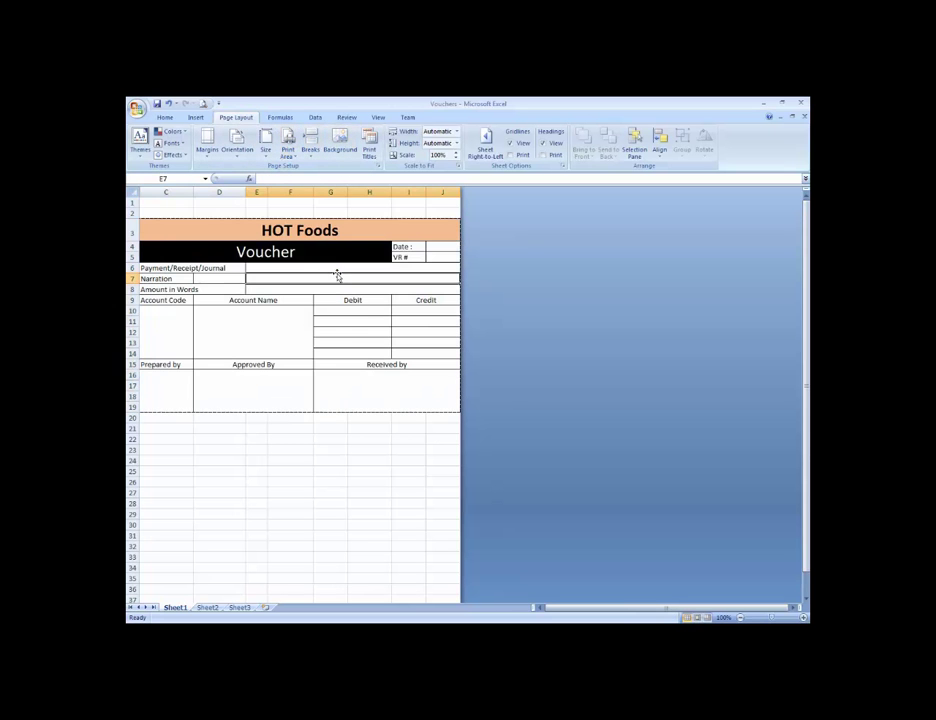
Select the Payment/Receipt/Journal label cells C6:D6
{"action": "key", "text": "Left"}
{"action": "key", "text": "Up"}
{"action": "key", "text": "Up"}
{"action": "key", "text": "Down"}
{"action": "key", "text": "Down"}
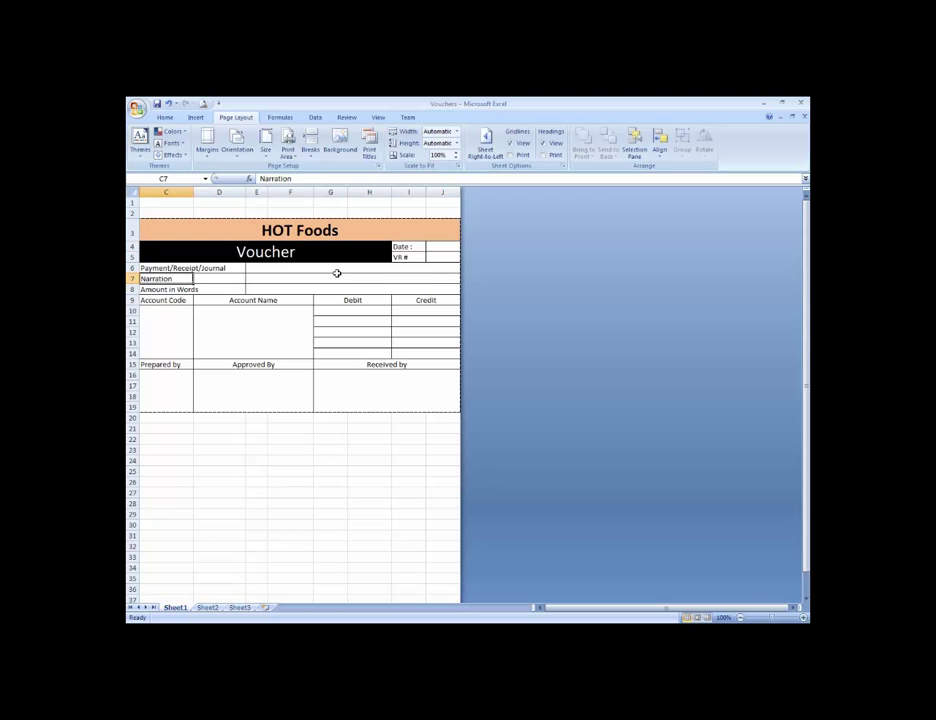
{"action": "key", "text": "Up"}
{"action": "key", "text": "Down"}
{"action": "key", "text": "Up"}
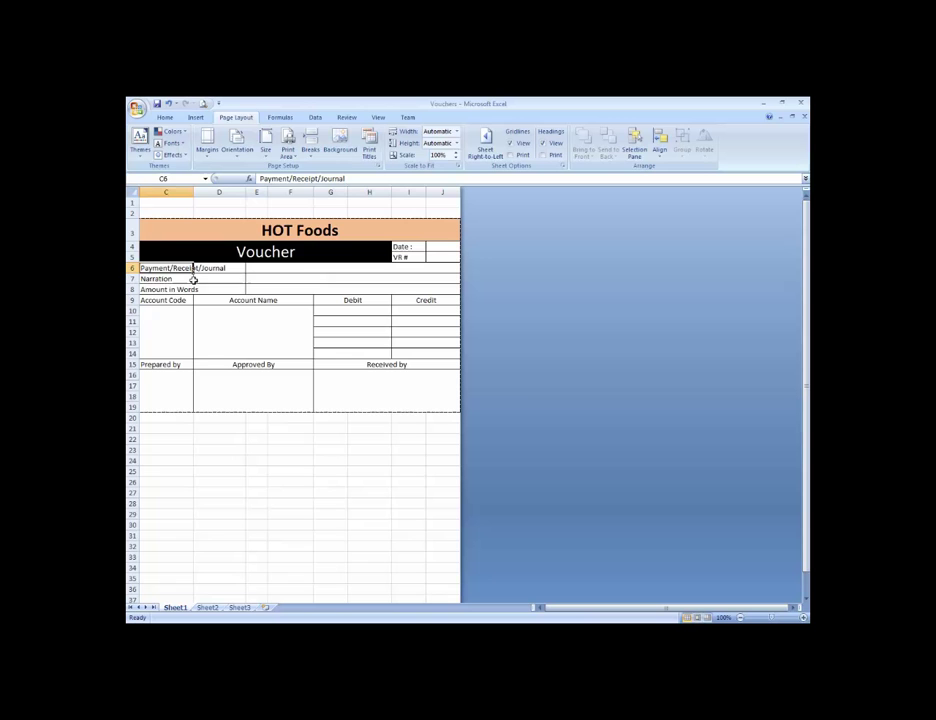
{"action": "key", "text": "Down"}
{"action": "key", "text": "Up"}
{"action": "key", "text": "shift+Right"}
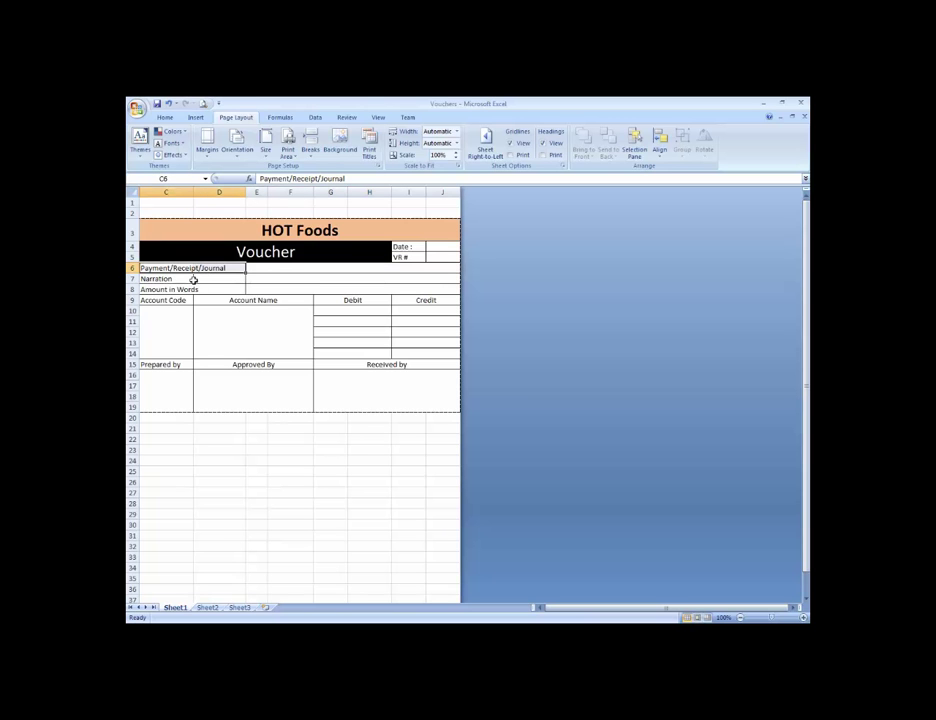
Merge the label cells C6:D6, C7:D7 and C8:D8
{"action": "left_click", "coordinate": [165, 117]}
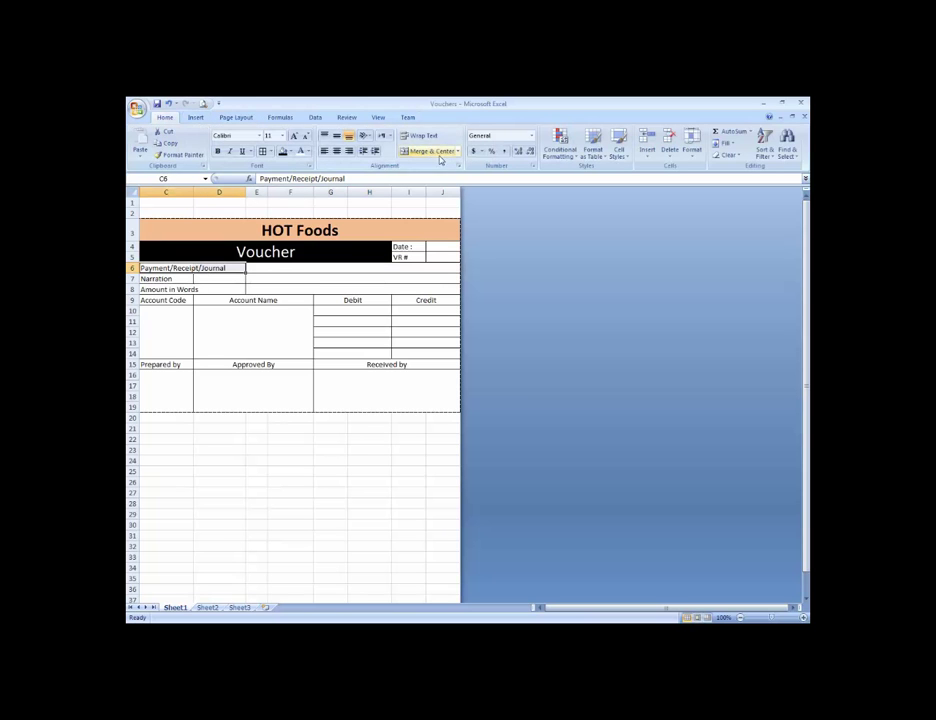
{"action": "left_click", "coordinate": [430, 152]}
{"action": "key", "text": "Down"}
{"action": "key", "text": "shift+Right"}
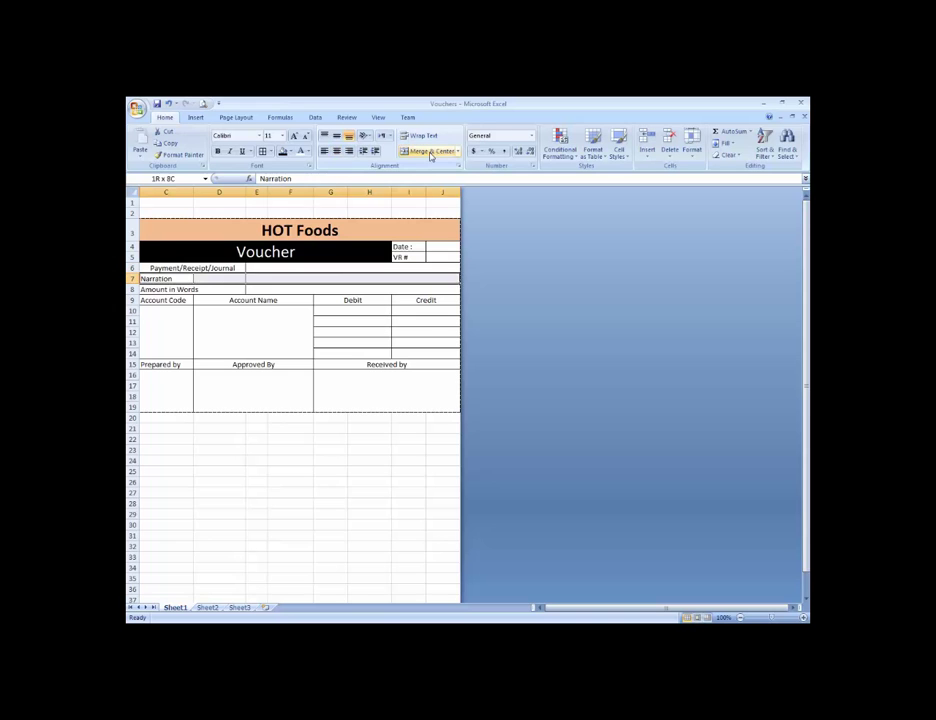
{"action": "left_click", "coordinate": [431, 152]}
{"action": "key", "text": "Down"}
{"action": "key", "text": "shift+Right"}
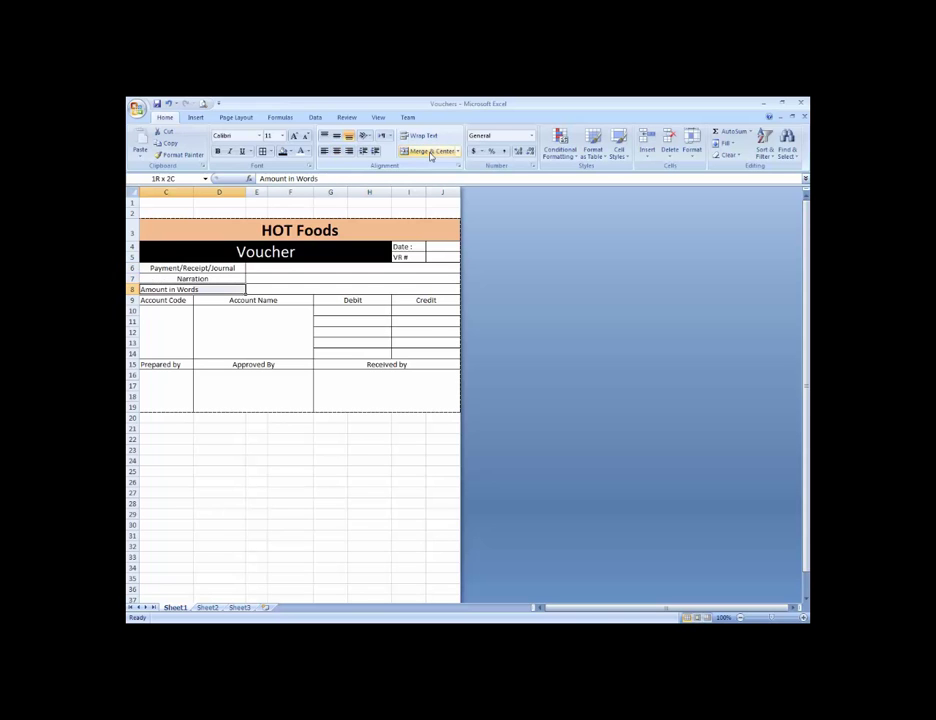
{"action": "left_click", "coordinate": [431, 152]}
Left-align the three merged labels in C6:C8
{"action": "key", "text": "Up"}
{"action": "key", "text": "Up"}
{"action": "key", "text": "shift+Down"}
{"action": "key", "text": "shift+Down"}
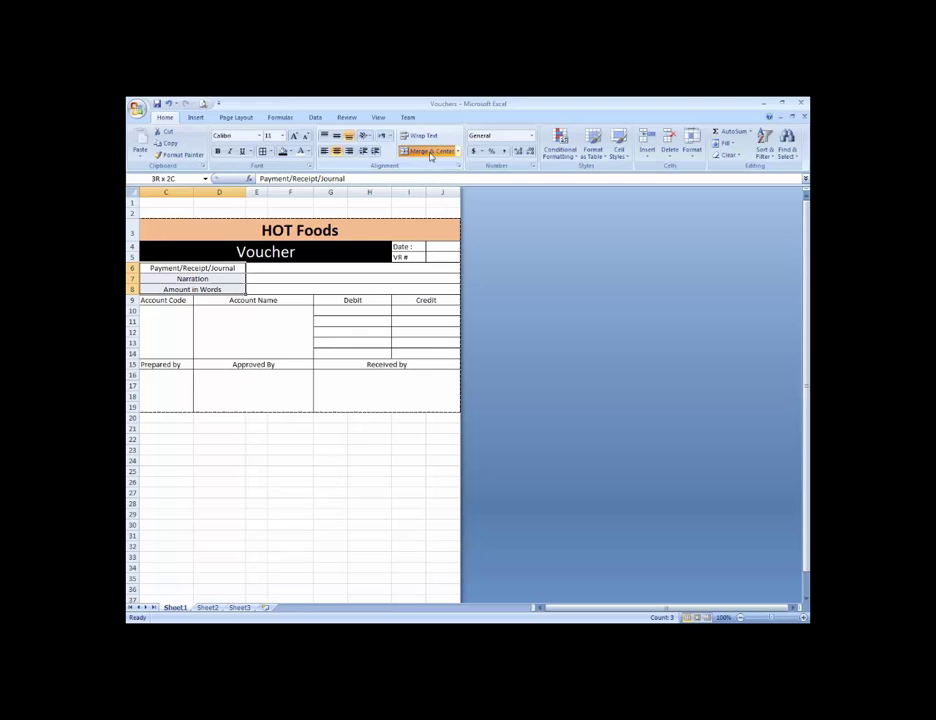
{"action": "left_click", "coordinate": [324, 151]}
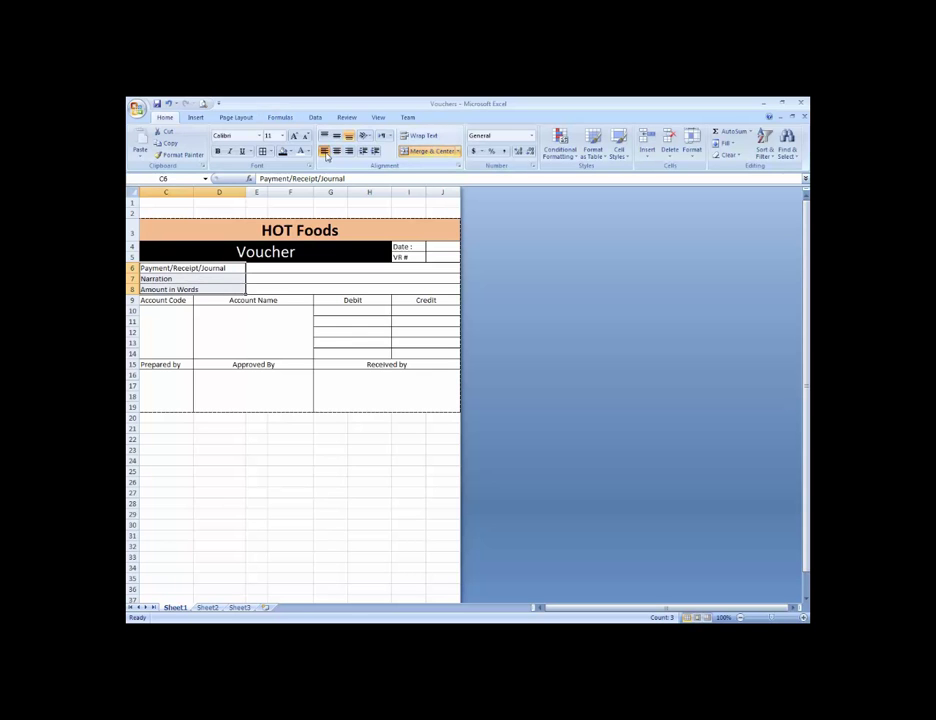
{"action": "left_click", "coordinate": [295, 279]}
{"action": "left_click", "coordinate": [233, 366]}
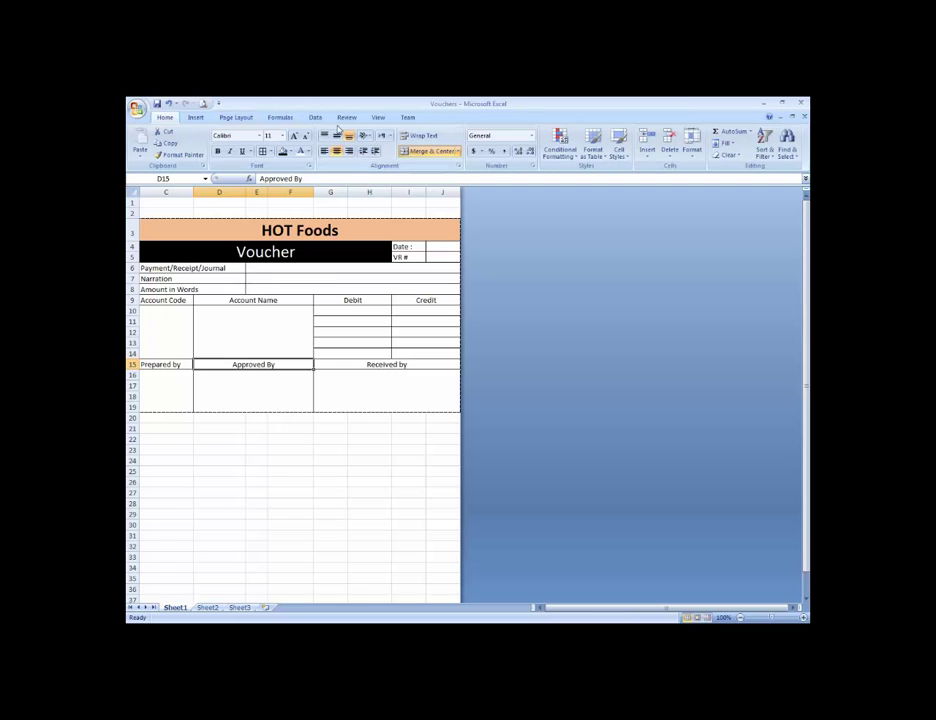
Uncheck Gridlines on the View tab so only the voucher's borders show
{"action": "left_click", "coordinate": [377, 118]}
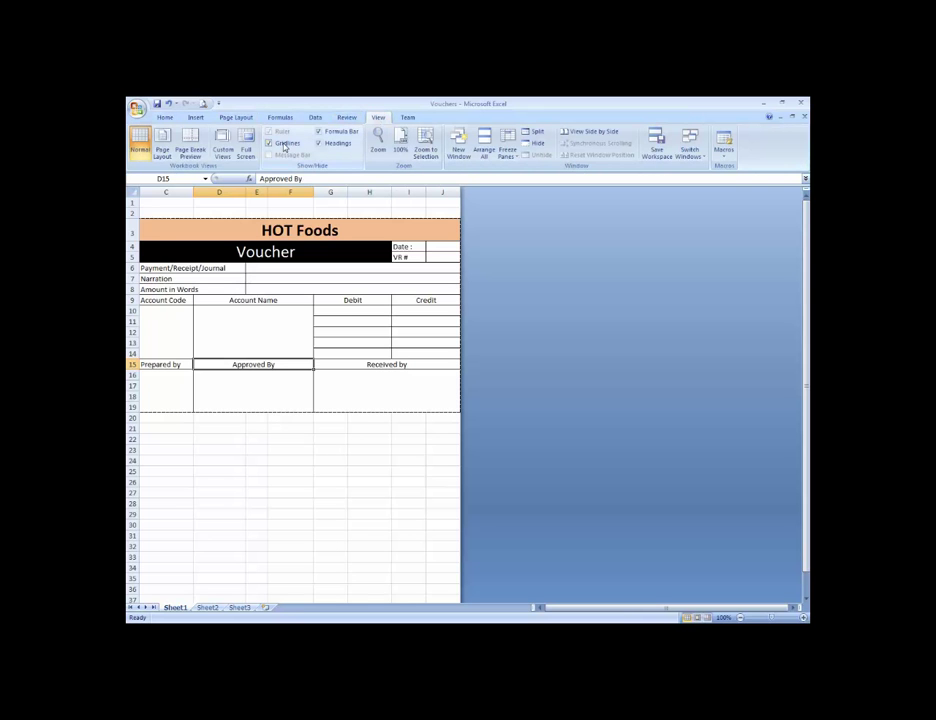
{"action": "left_click", "coordinate": [345, 382]}
{"action": "left_click", "coordinate": [312, 233]}
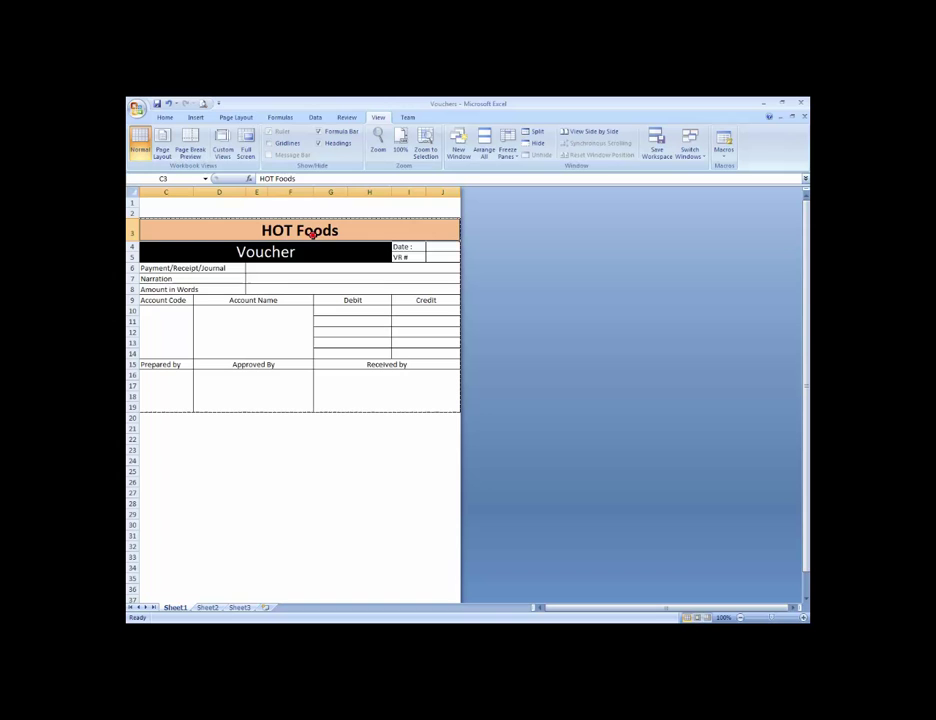
{"action": "left_click", "coordinate": [178, 267]}
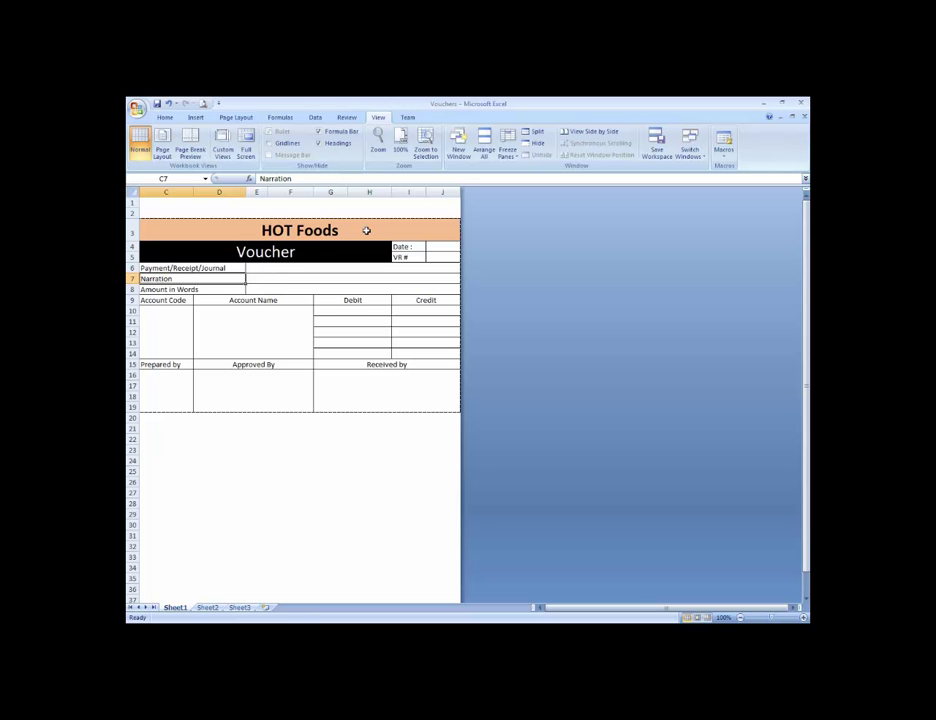
{"action": "left_click", "coordinate": [366, 231]}
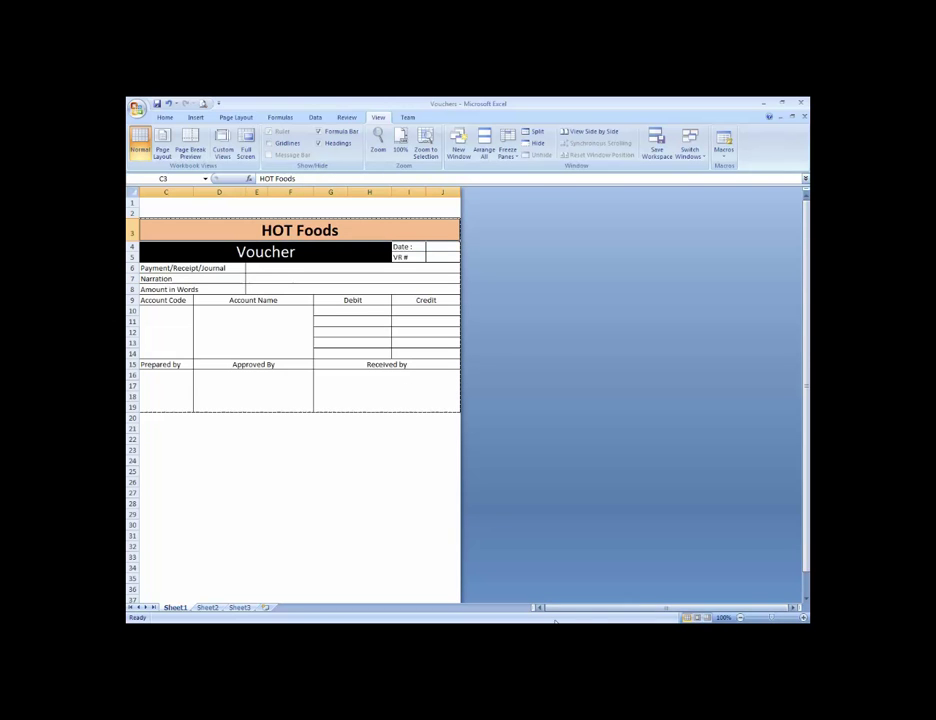